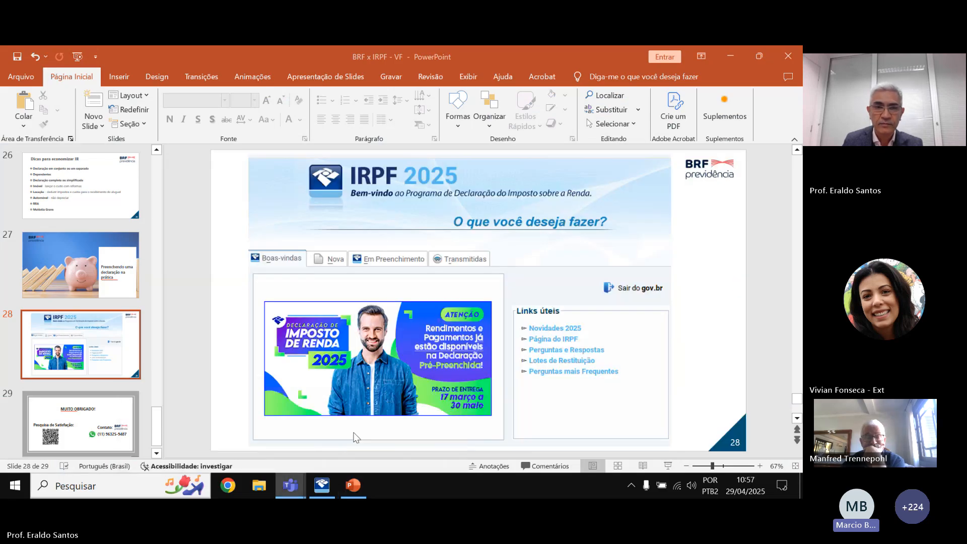
Share the entire screen in the Teams meeting and bring the IRPF 2025 welcome page forward.
mouse_move(290, 485)
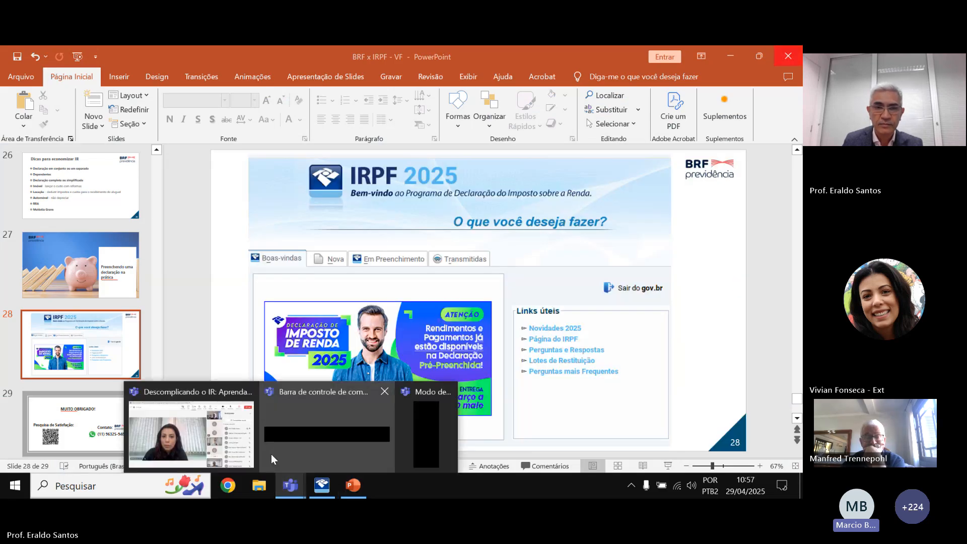
left_click(181, 414)
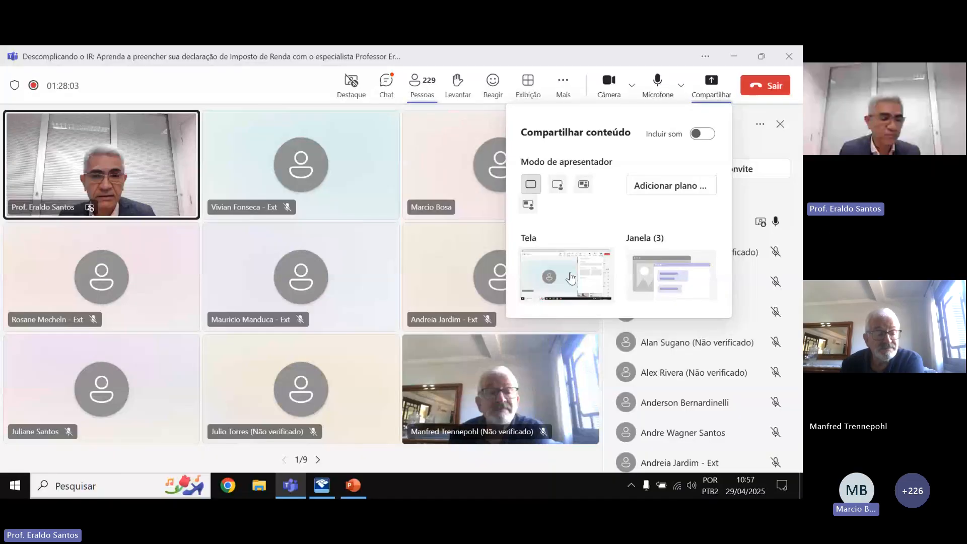
left_click(572, 277)
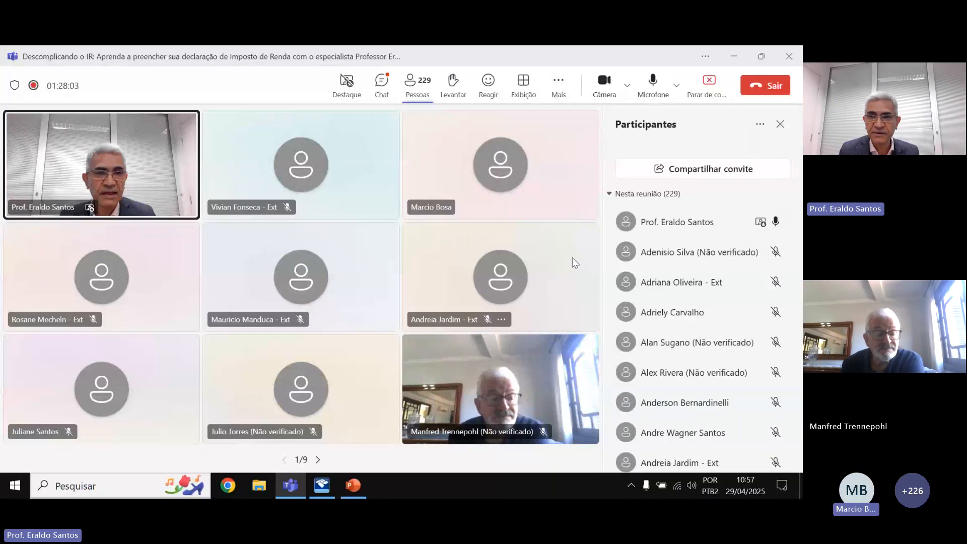
left_click(321, 485)
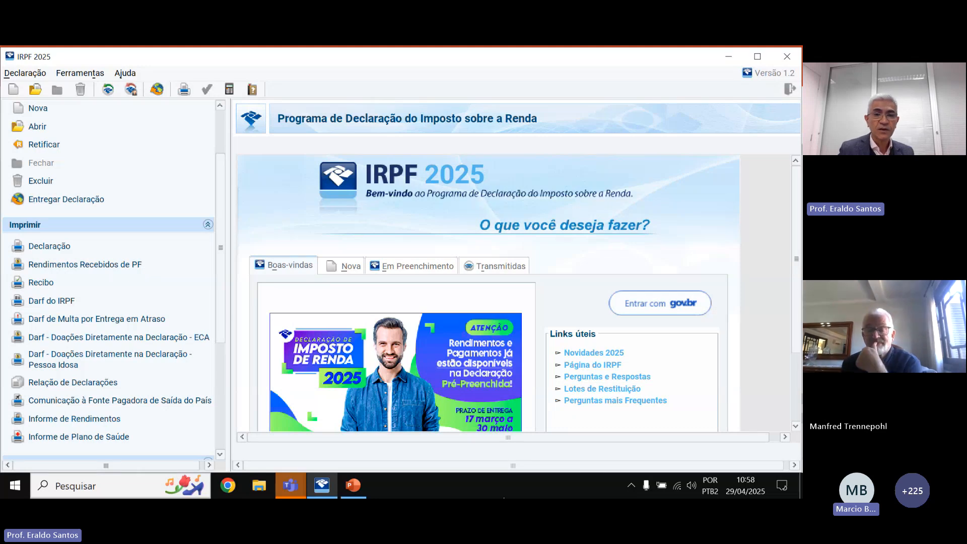
mouse_move(292, 486)
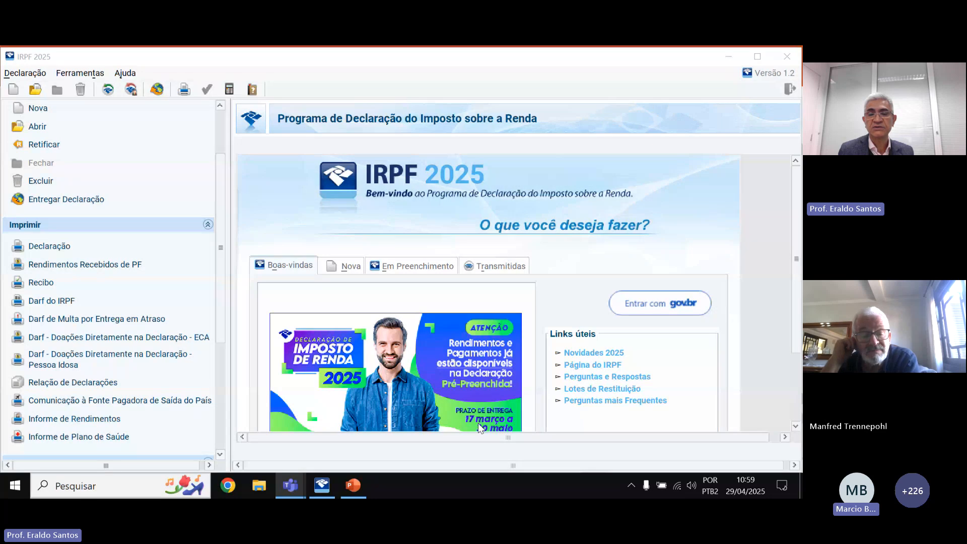
Set the new-declaration type to Declaração de Ajuste Anual after trying Saída Definitiva do País.
left_click(351, 267)
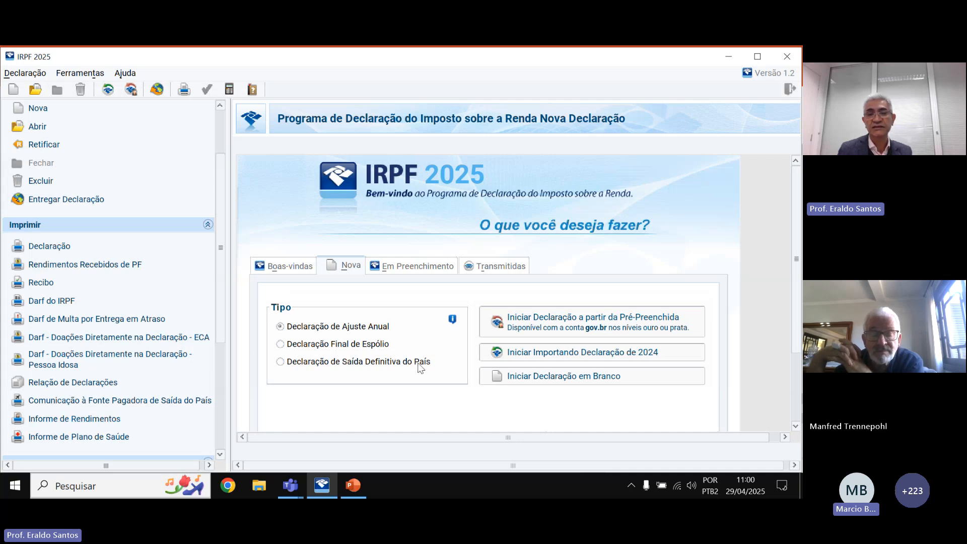
left_click(280, 362)
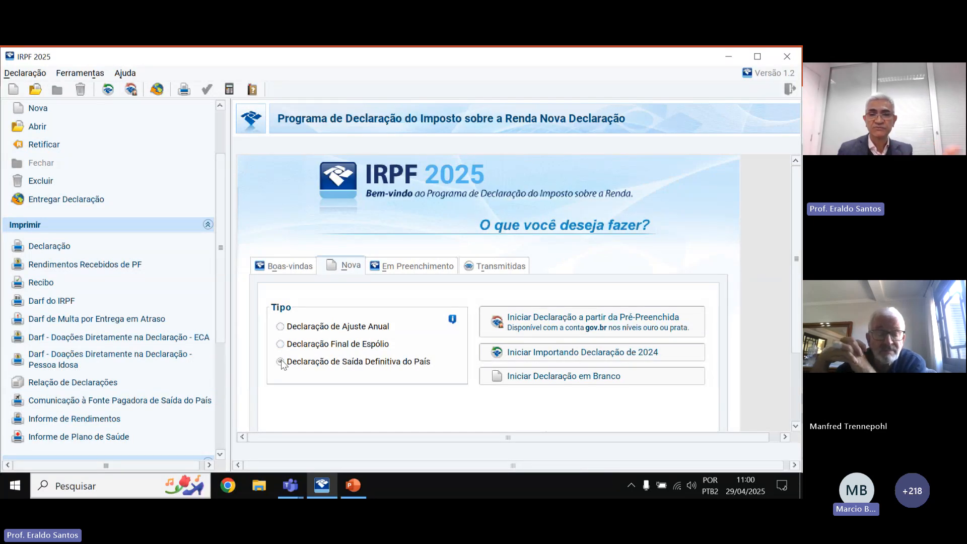
left_click(286, 327)
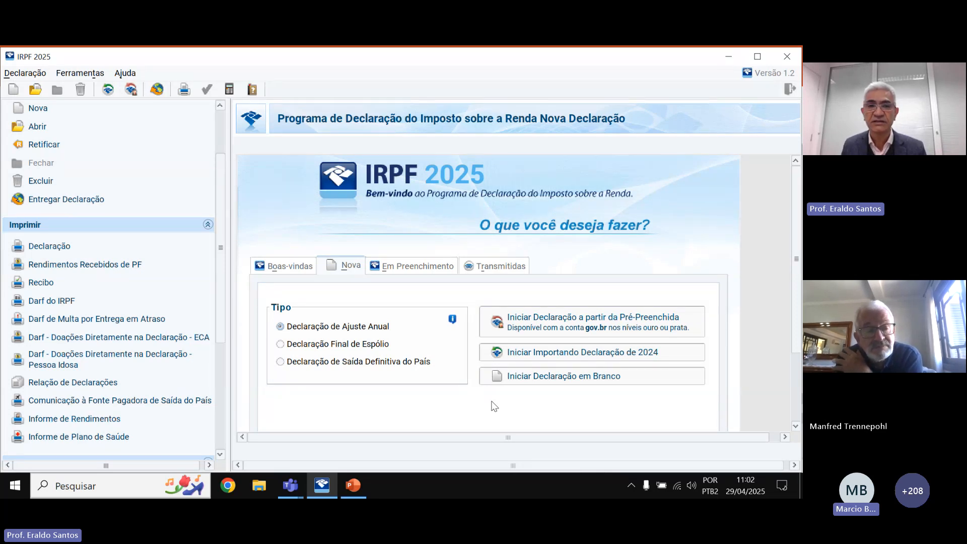
Browse the welcome and in-progress pages, then reveal the full Obter Declaração Pré-Preenchida section.
left_click(289, 264)
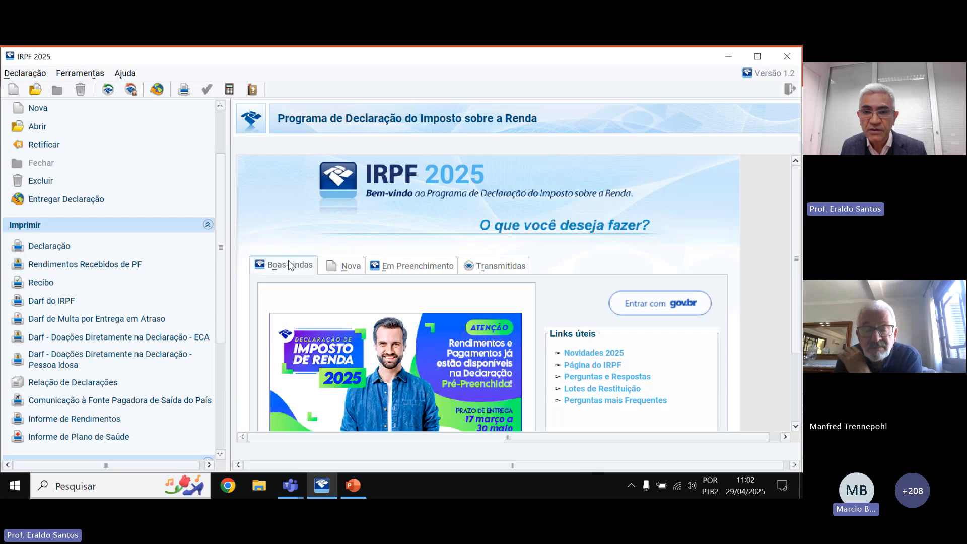
left_click(393, 265)
left_click(351, 265)
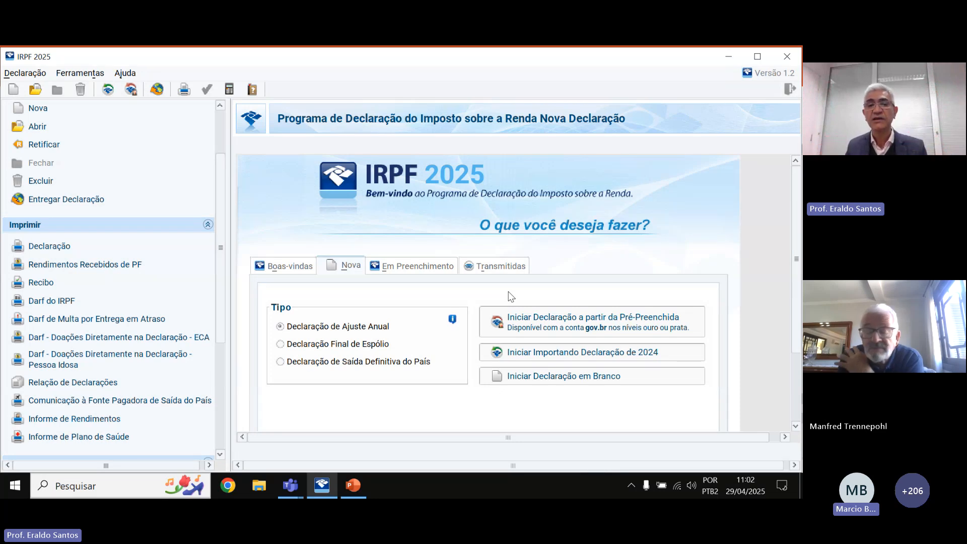
left_click(554, 321)
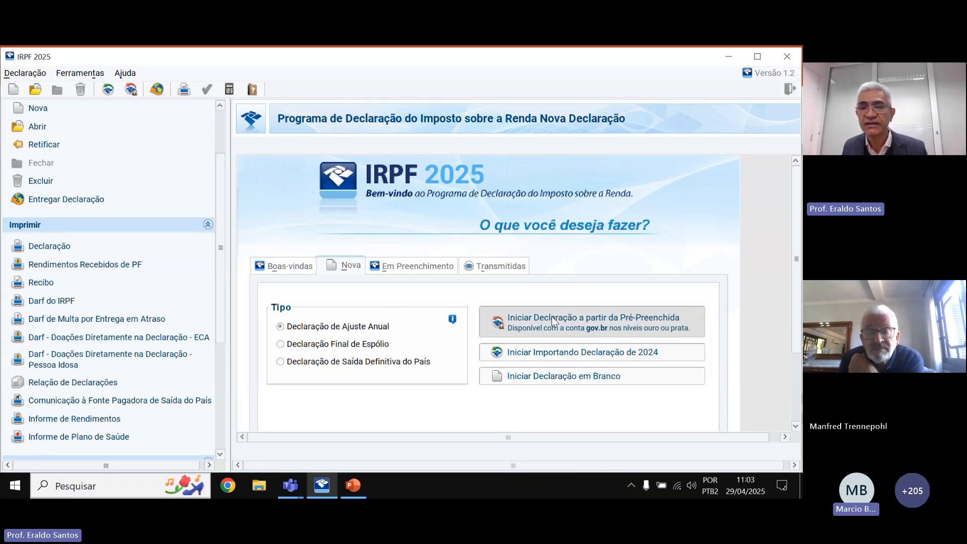
left_click_drag(796, 248, 797, 254)
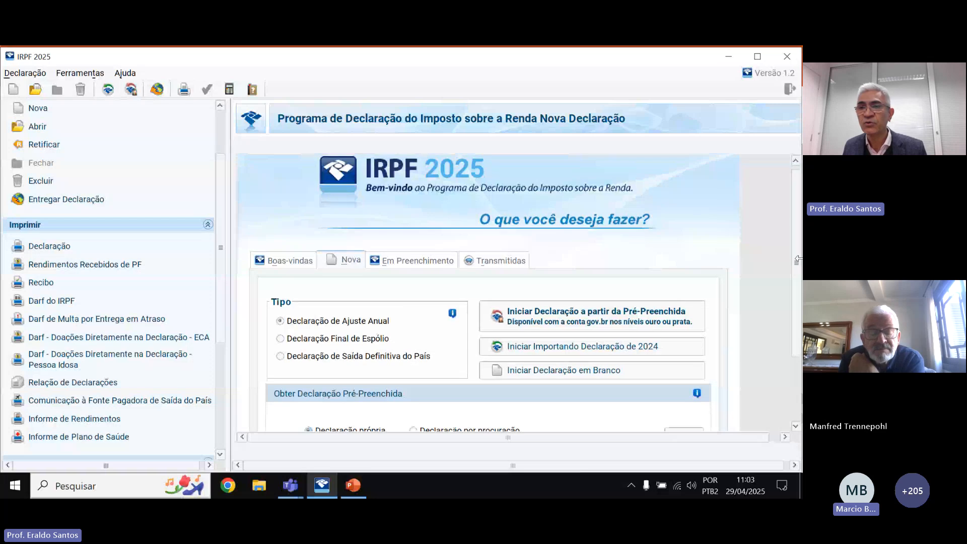
scroll(794, 260, "down", 3)
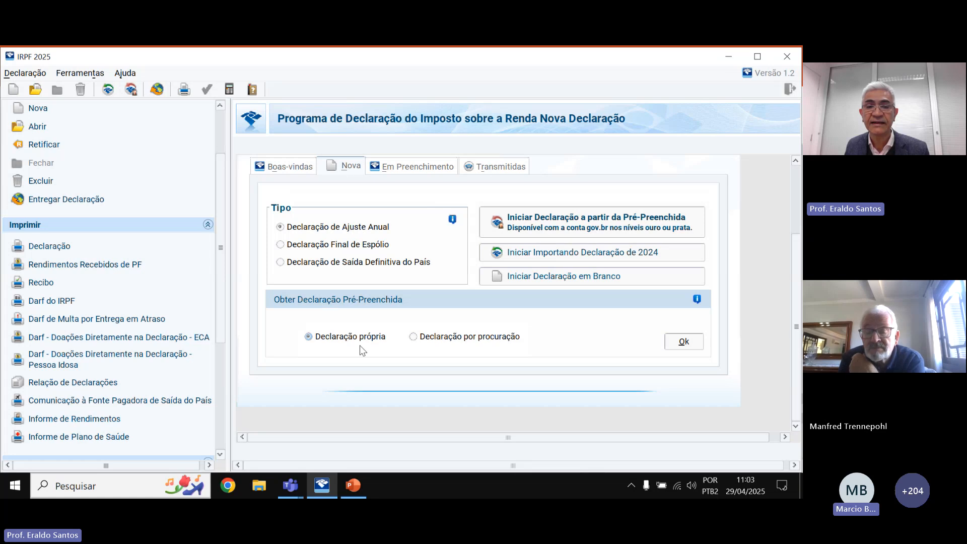
Choose Declaração por procuração and enter the declarant's CPF in CPF do declarante.
left_click(413, 337)
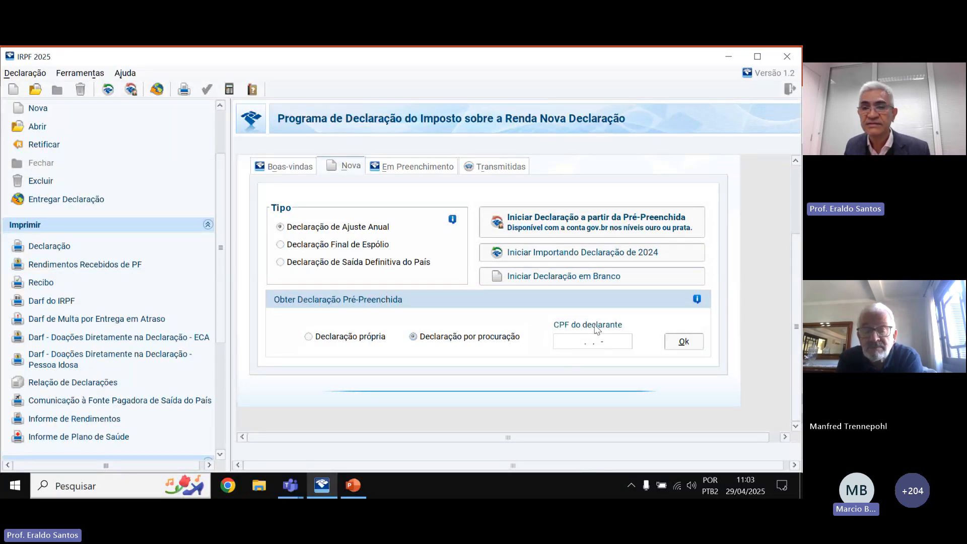
left_click(571, 346)
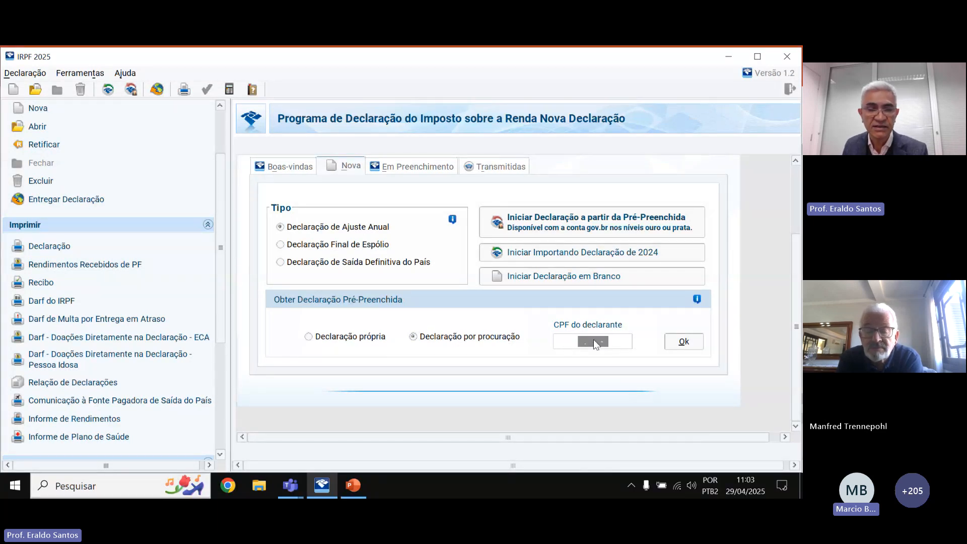
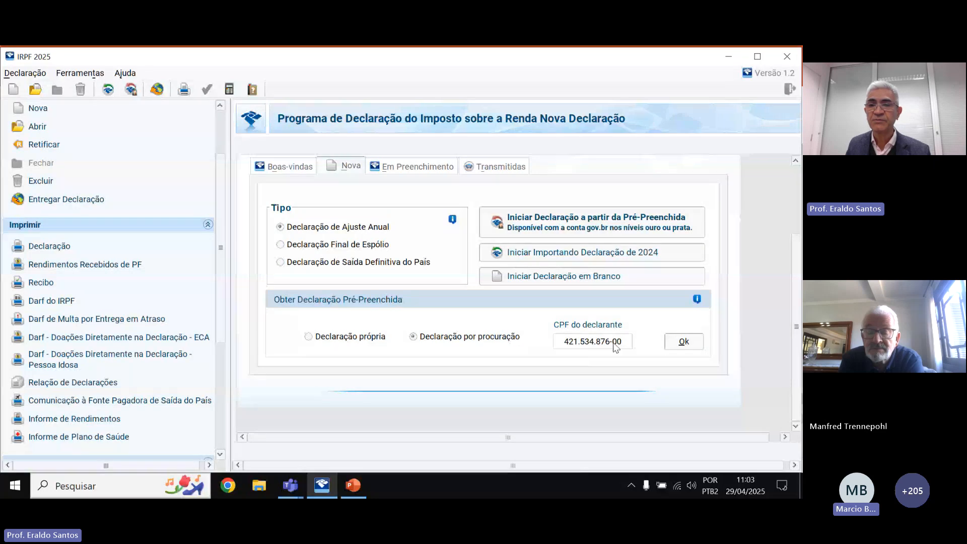
Submit the CPF, dismiss the 'CPF inválido' error and correct the declarant's CPF digits.
left_click(690, 346)
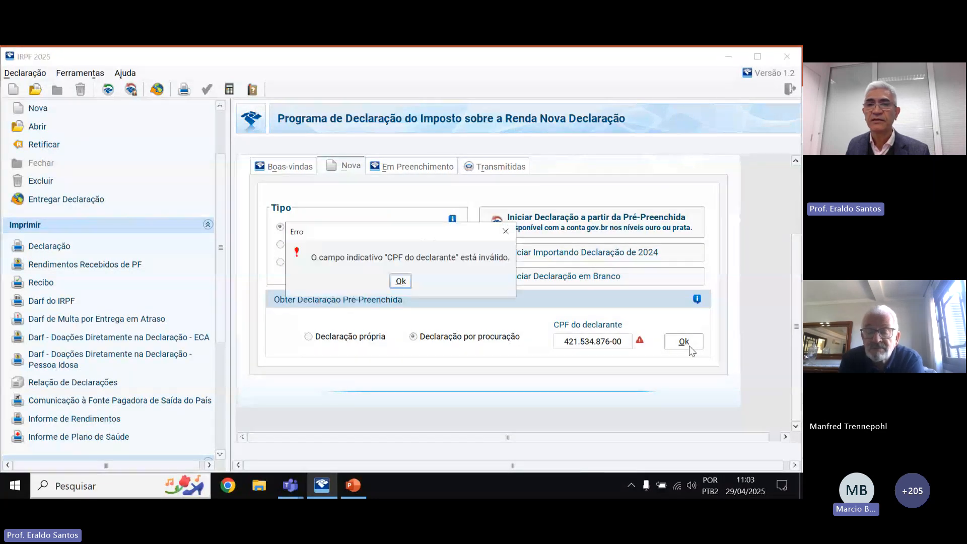
left_click(400, 281)
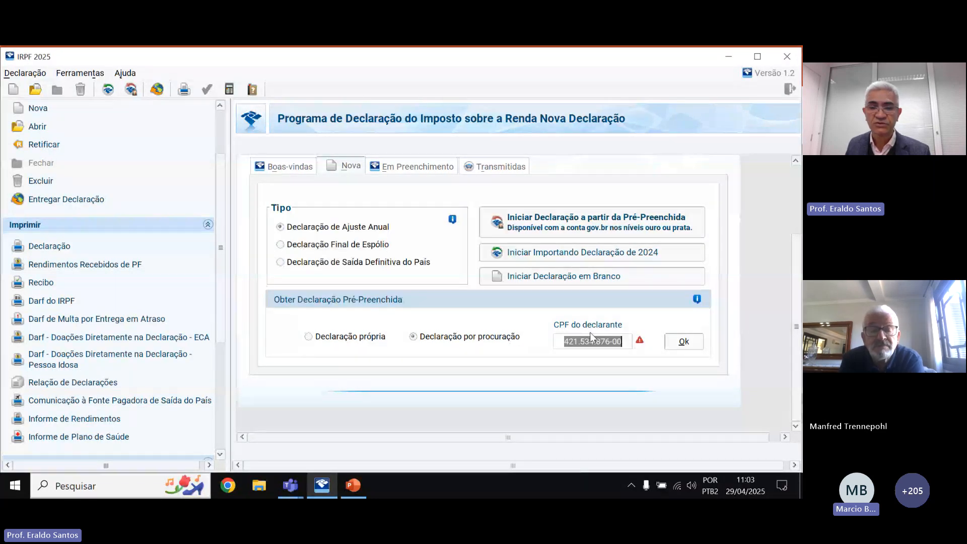
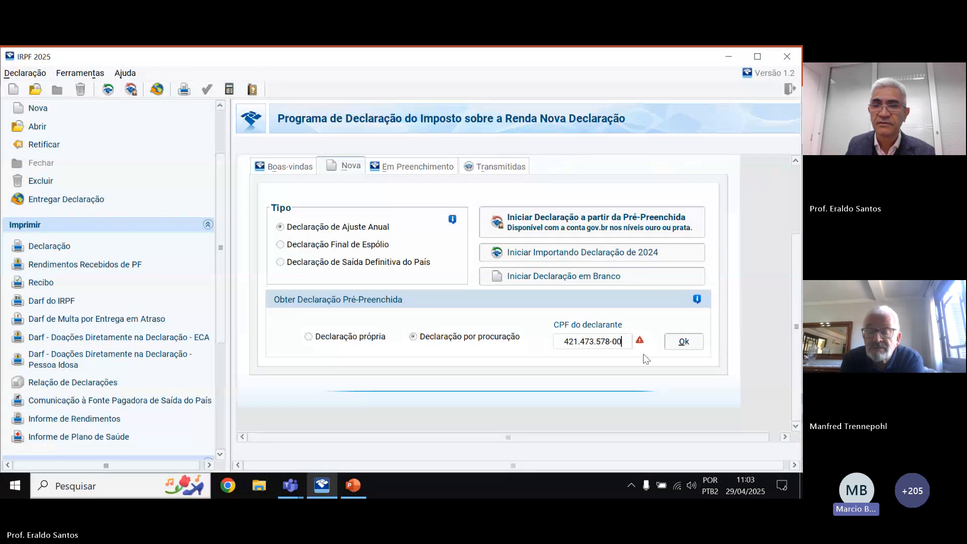
left_click(580, 343)
key("Delete")
key("Delete")
key("Delete")
key("Delete")
key("Delete")
key("Delete")
key("Delete")
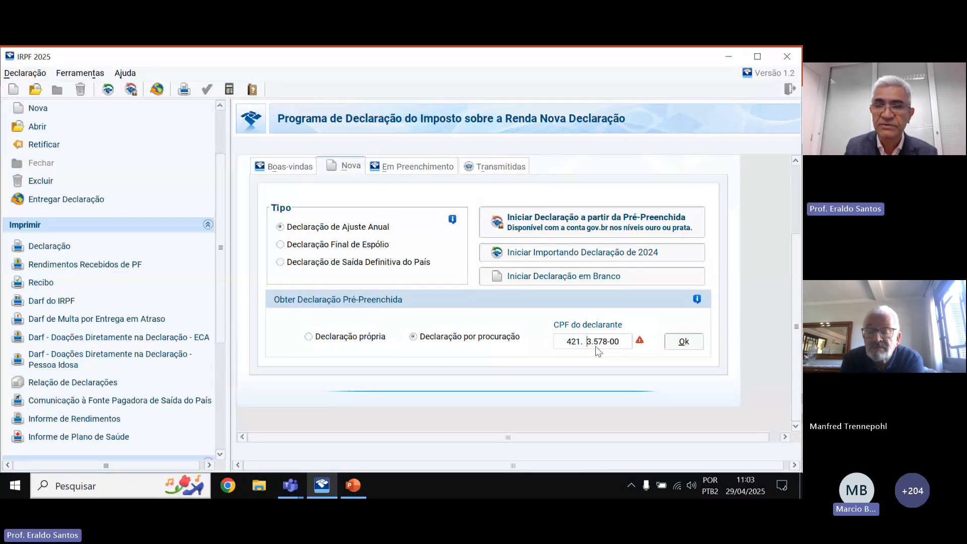
key("Delete")
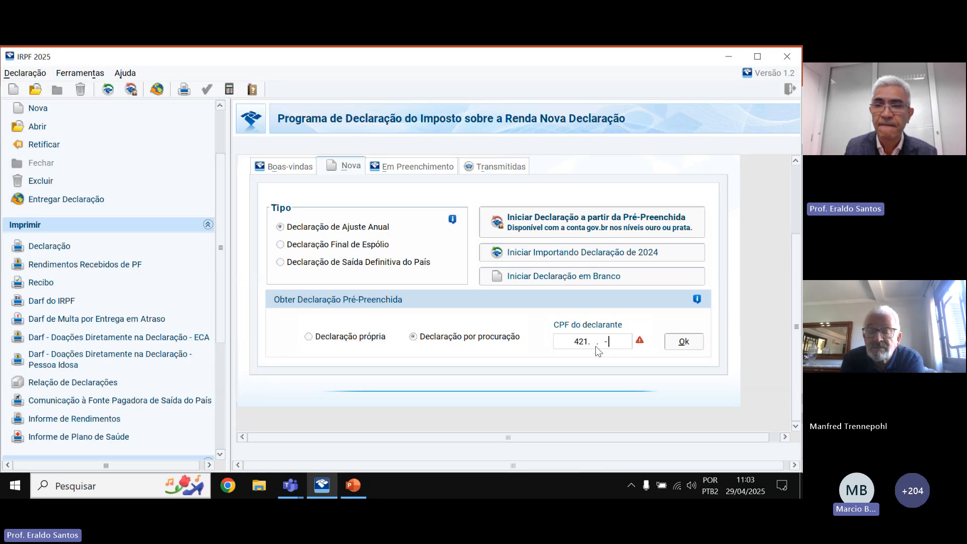
key("Left")
key("Left")
key("Left")
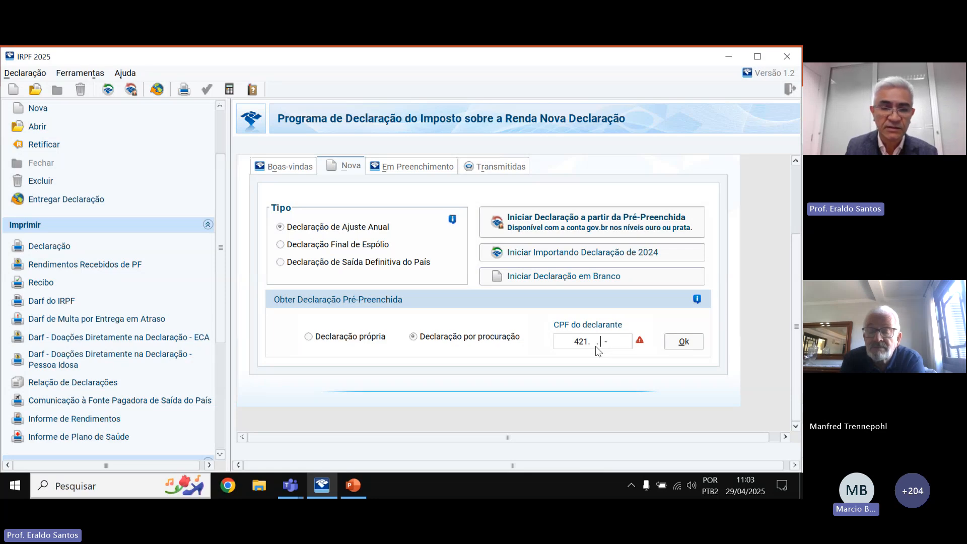
key("Left")
key("Left")
key("Left")
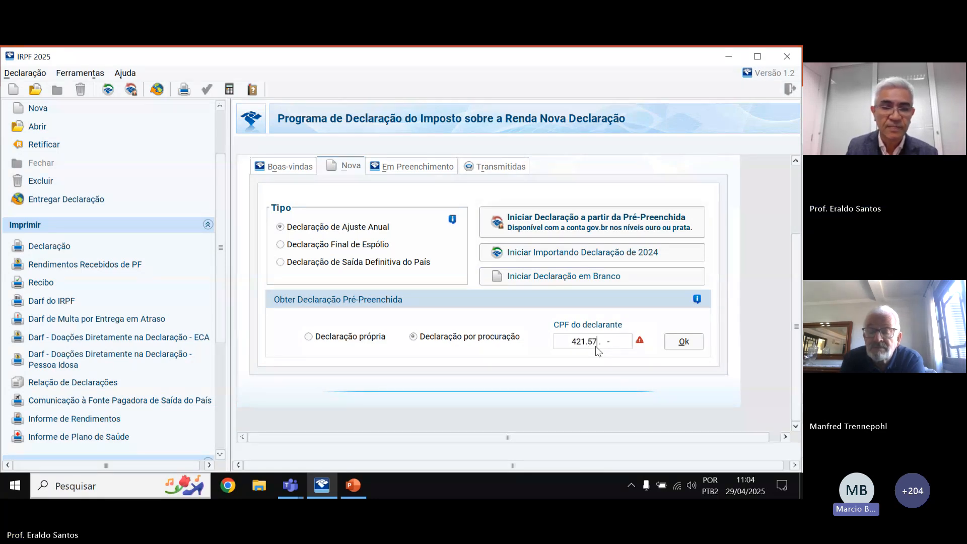
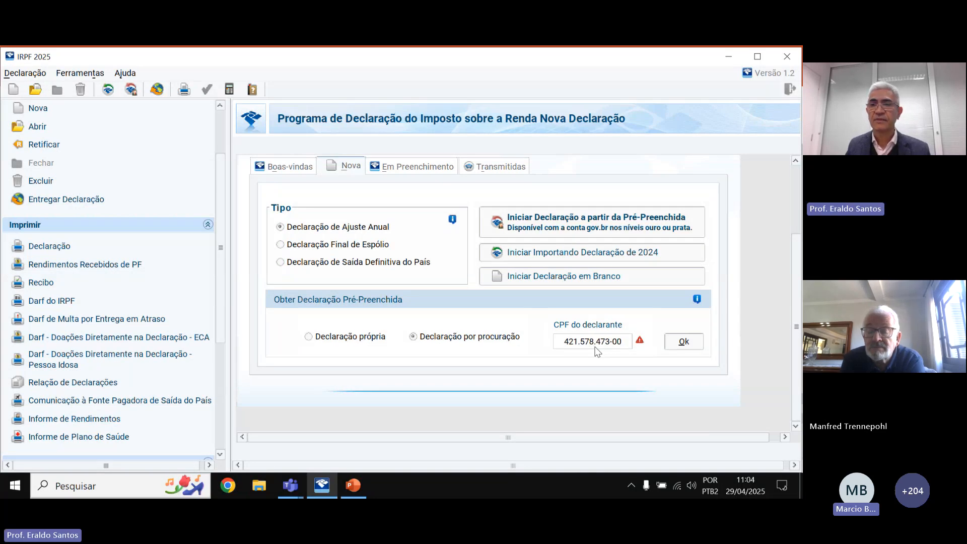
Resubmit, dismiss the error again, clear the field and type the declarant's CPF anew.
left_click(678, 342)
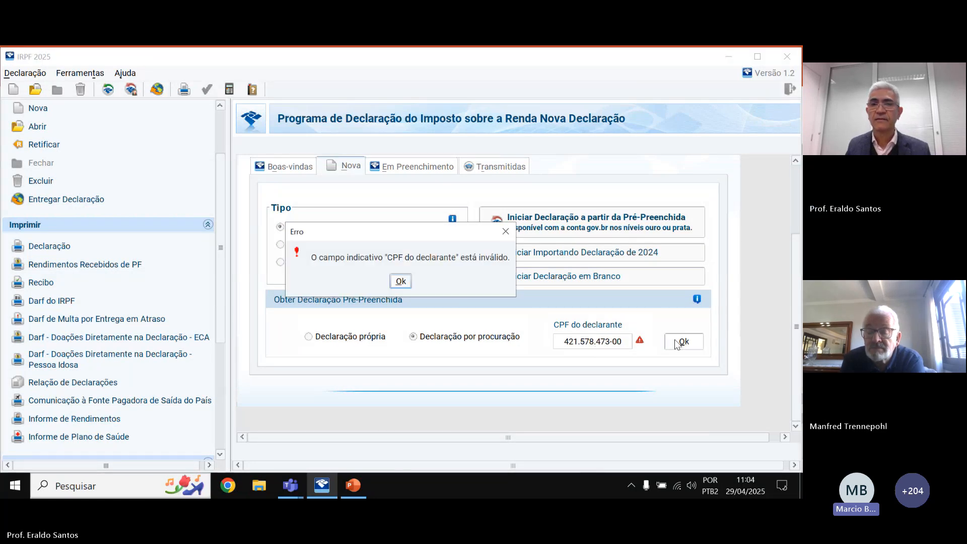
left_click(395, 284)
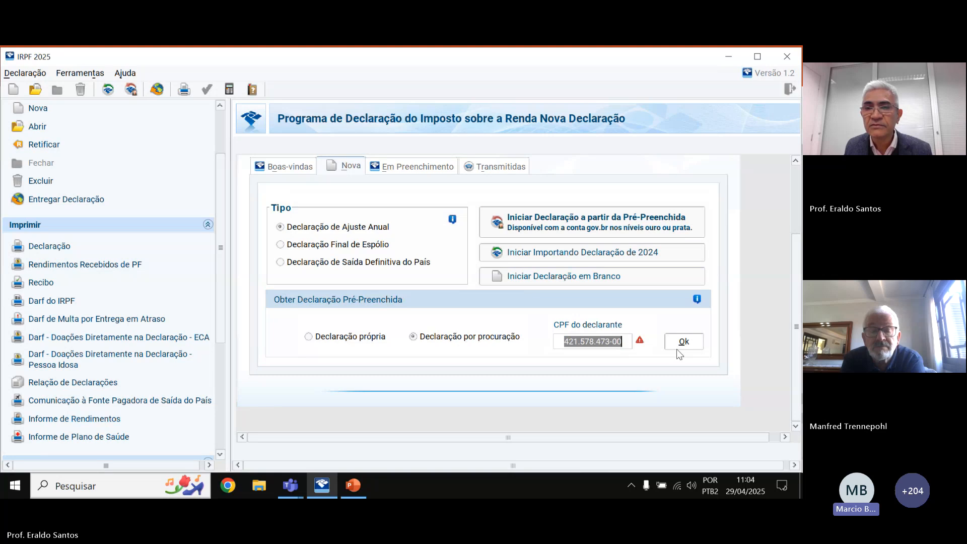
left_click(589, 342)
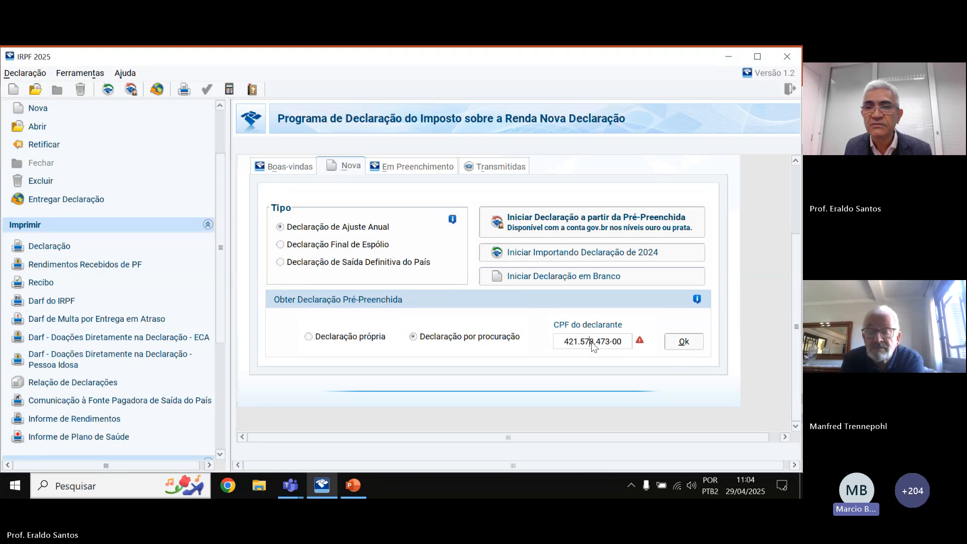
key("BackSpace")
key("BackSpace")
key("BackSpace")
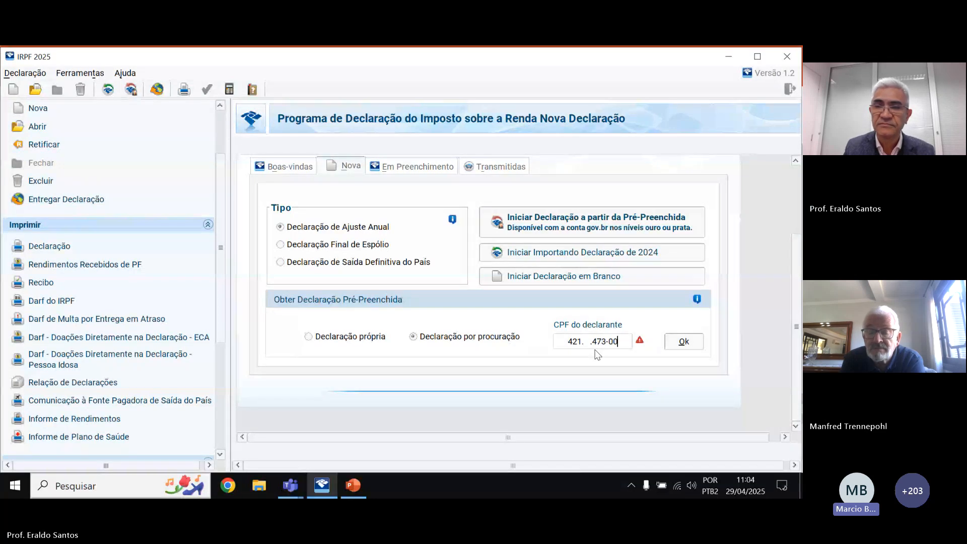
key("BackSpace")
key("BackSpace")
key("BackSpace")
key("BackSpace")
key("BackSpace")
key("BackSpace")
key("BackSpace")
key("BackSpace")
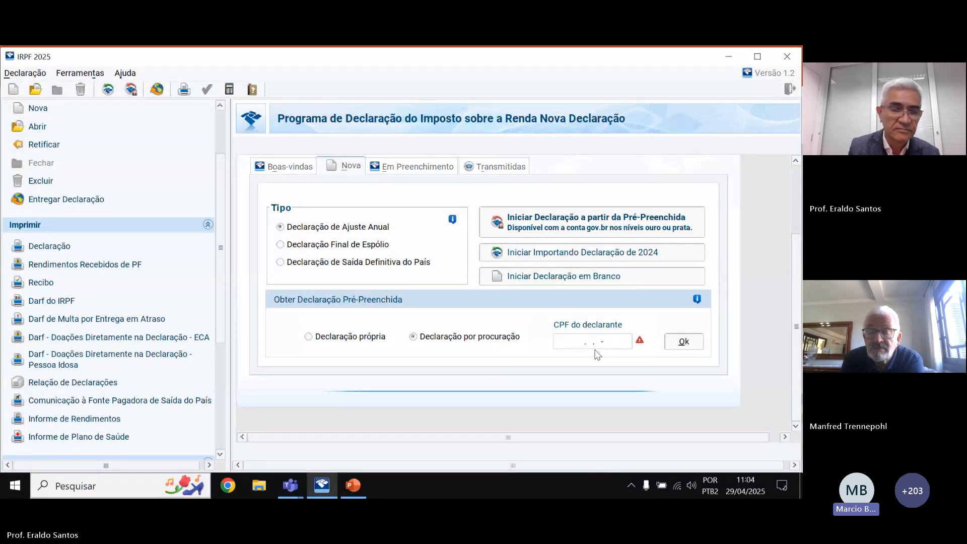
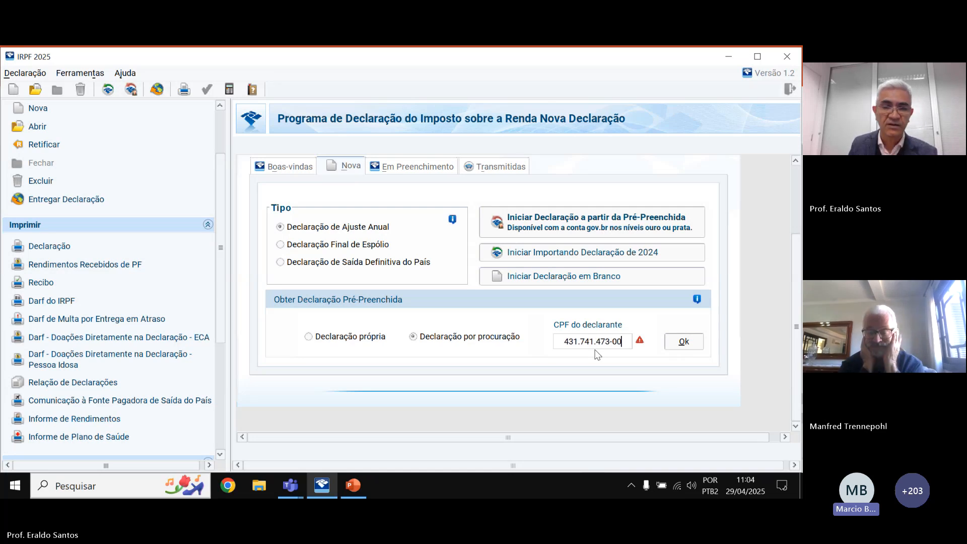
left_click(683, 342)
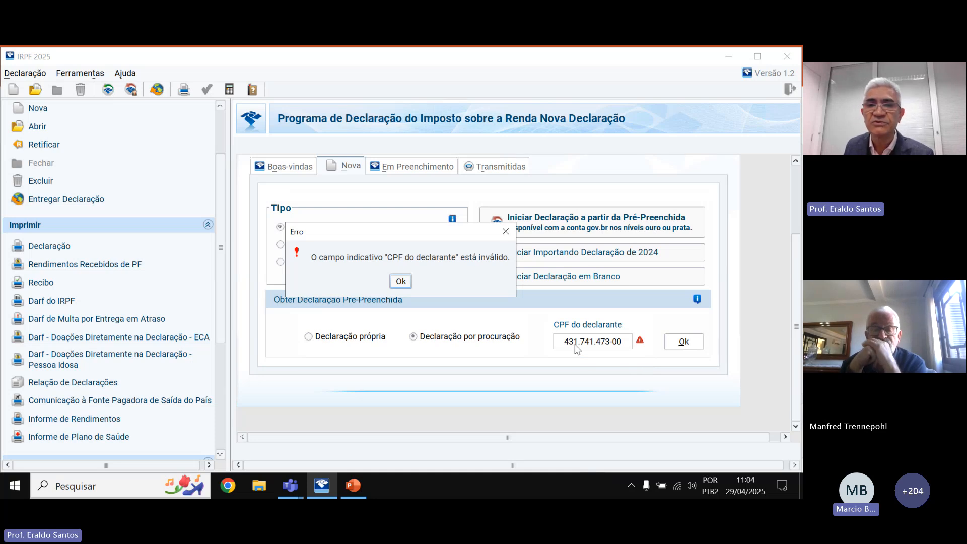
Dismiss the third 'CPF inválido' error and retype the declarant's CPF once more.
key("Return")
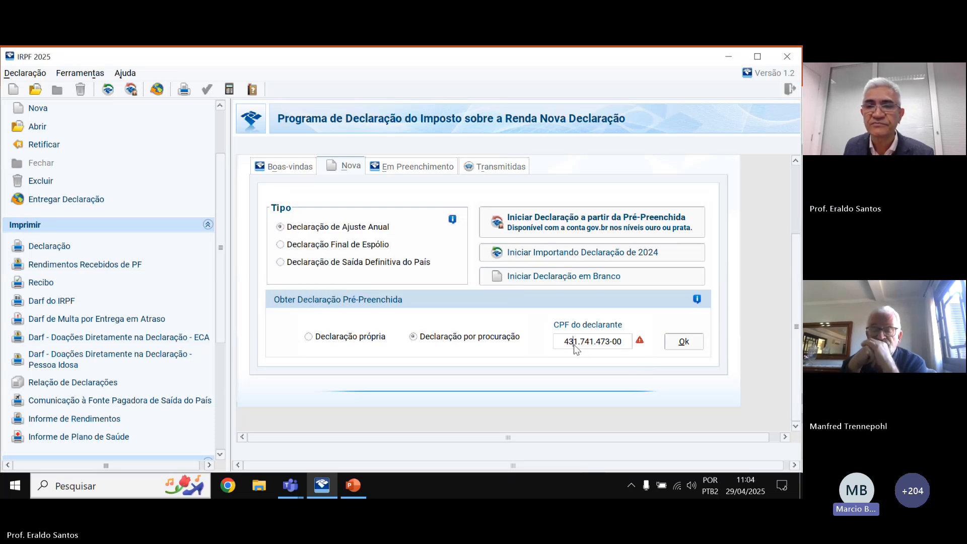
key("BackSpace")
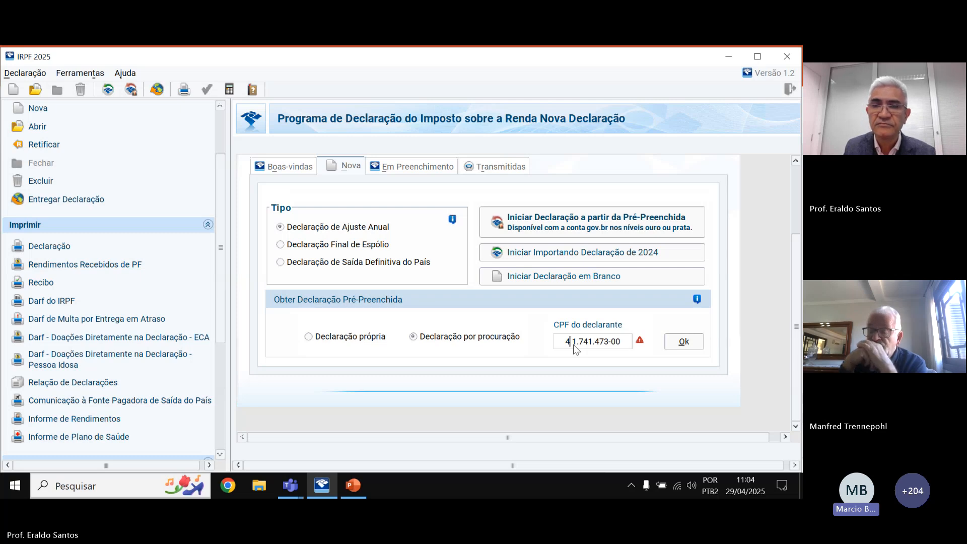
key("BackSpace")
type("4")
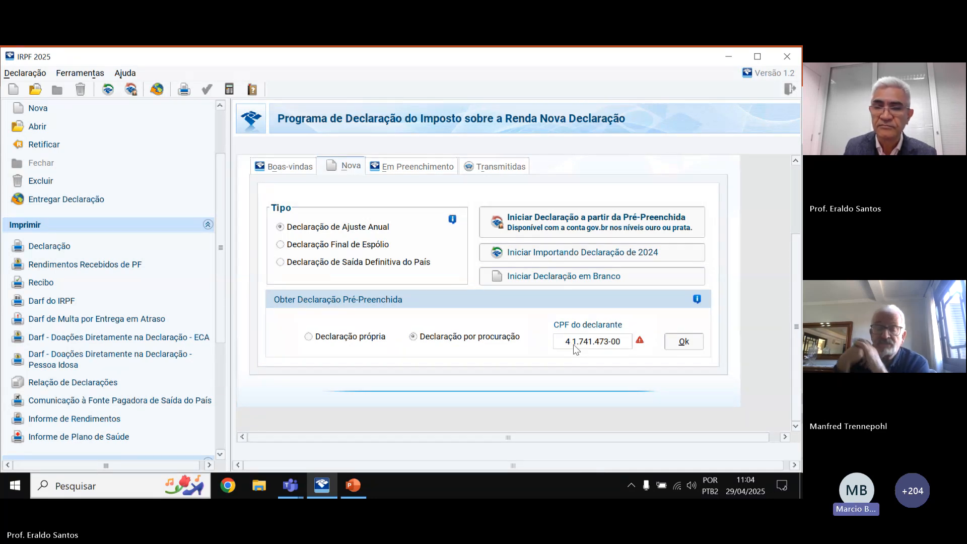
key("Delete")
key("Delete")
key("Delete")
key("Delete")
key("Delete")
key("Delete")
key("Delete")
key("Delete")
key("Delete")
key("Delete")
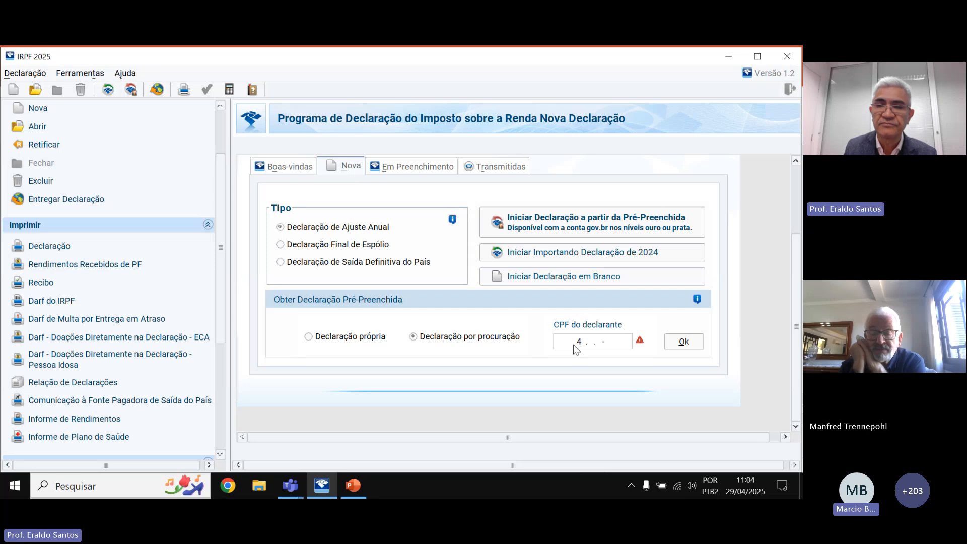
key("BackSpace")
key("BackSpace")
key("BackSpace")
key("BackSpace")
key("BackSpace")
key("BackSpace")
key("BackSpace")
key("BackSpace")
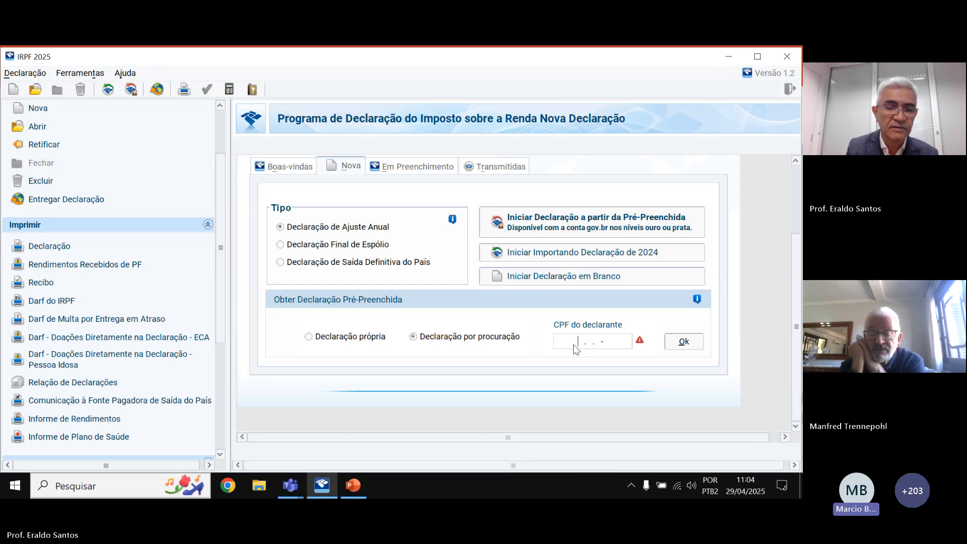
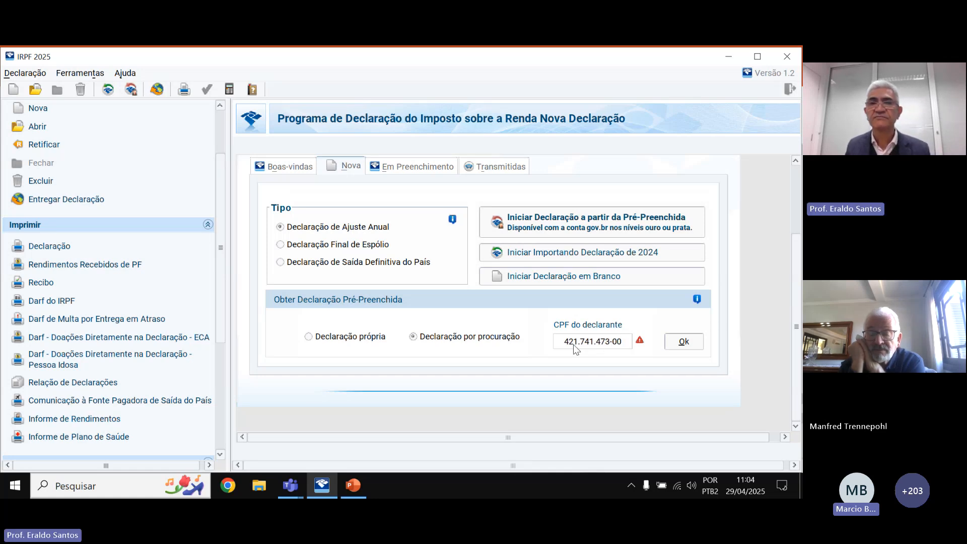
Submit the corrected declarant CPF with Ok to request the pre-filled declaration.
left_click(680, 341)
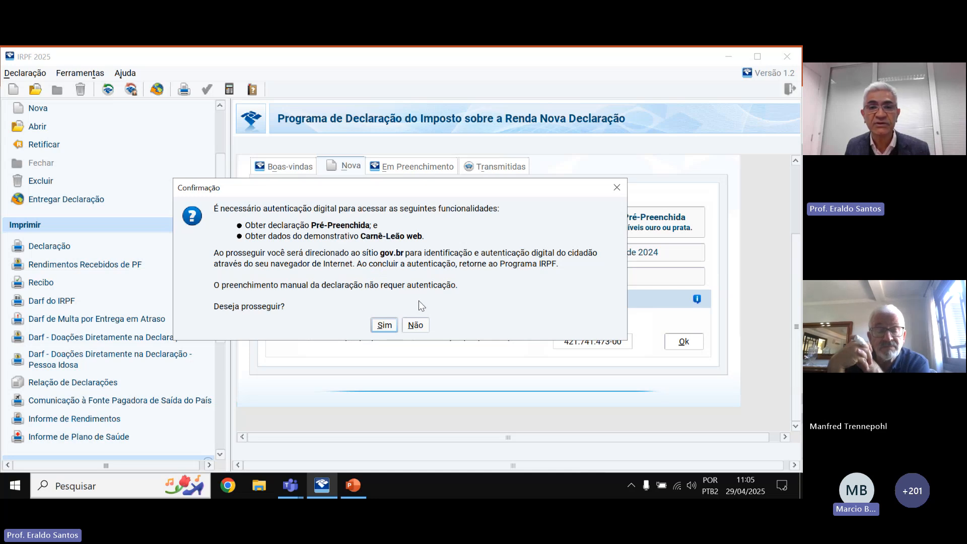
Confirm going to gov.br authentication, then close the gov.br login page in Chrome.
left_click(384, 325)
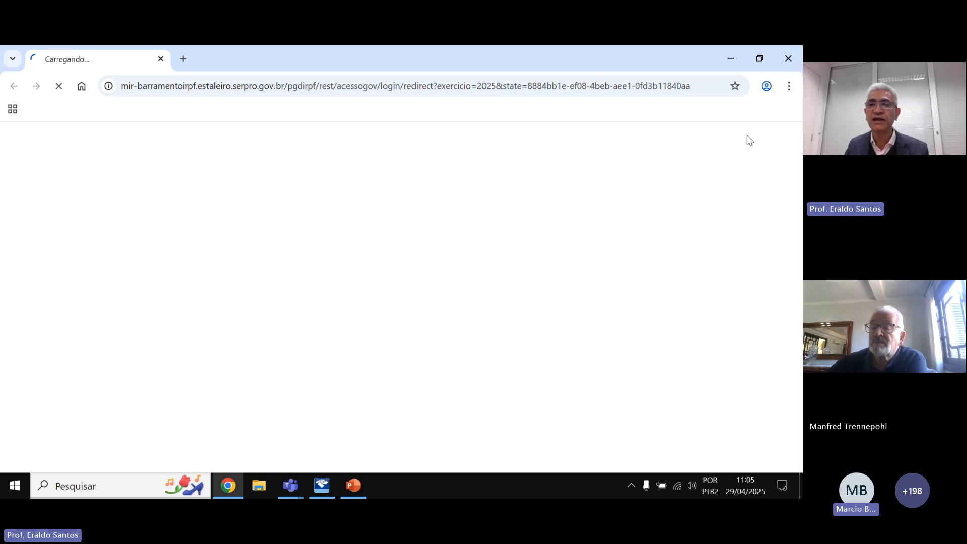
left_click(788, 59)
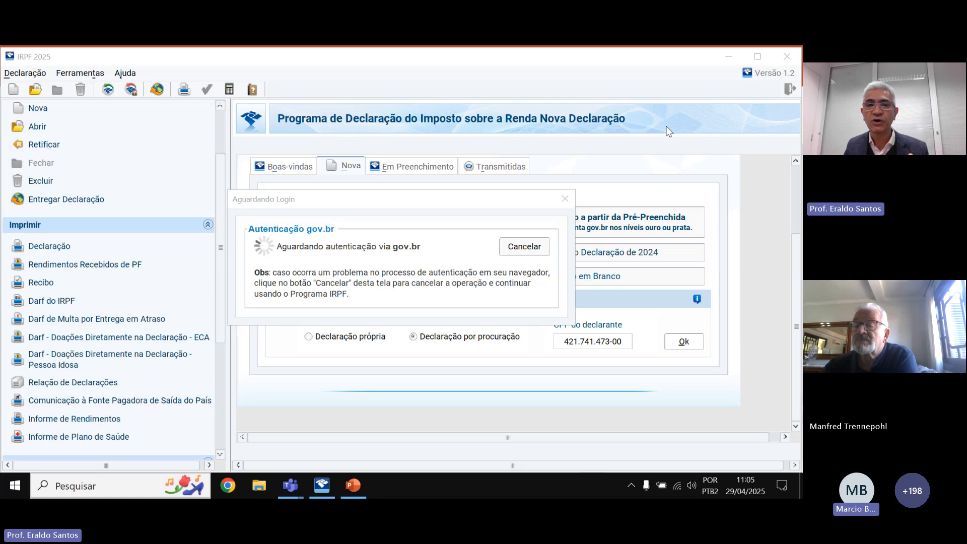
Cancel the gov.br wait, switch to Declaração própria and request the pre-filled declaration again.
left_click(399, 280)
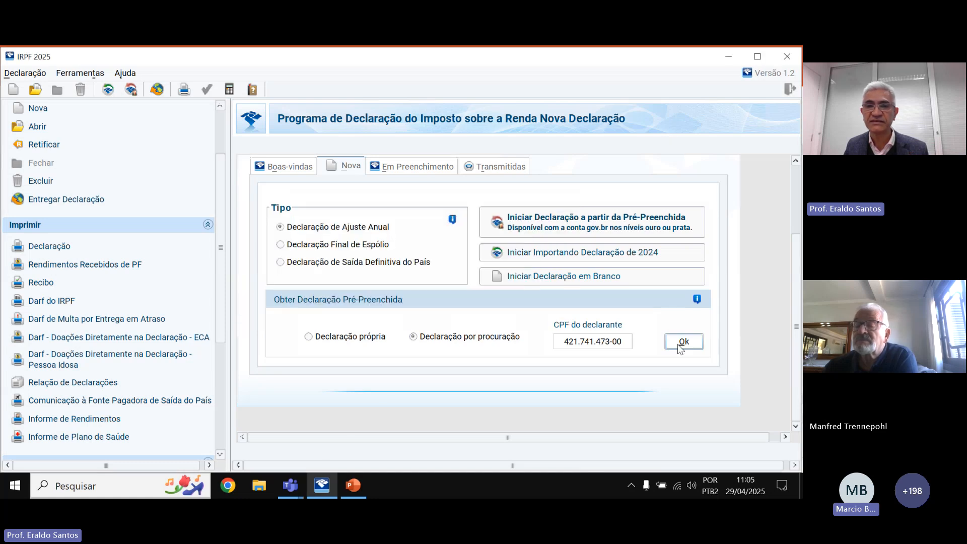
left_click(301, 336)
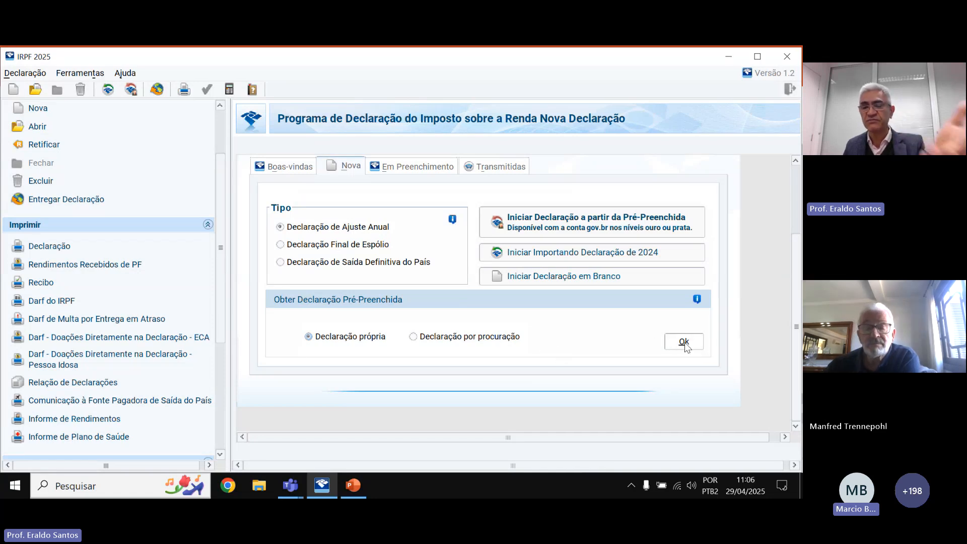
left_click(684, 345)
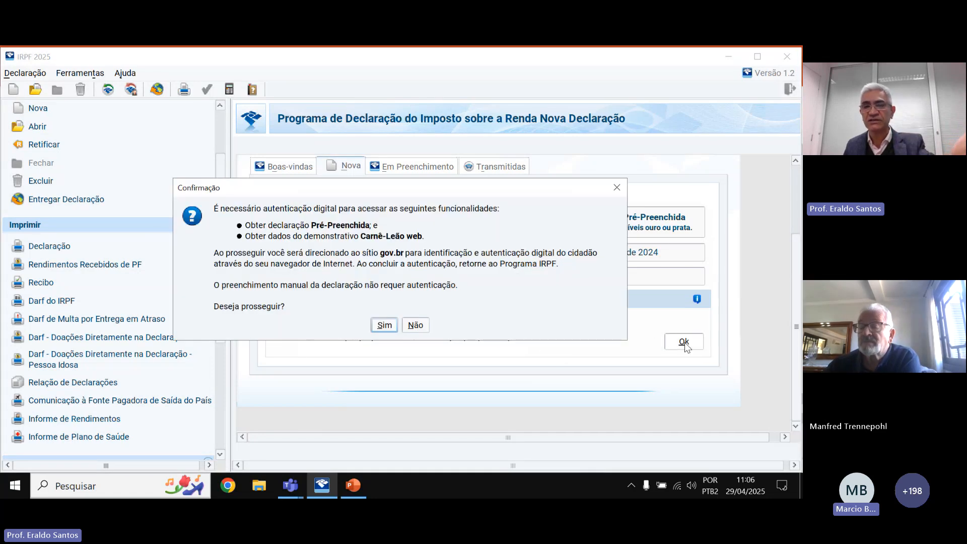
left_click(384, 328)
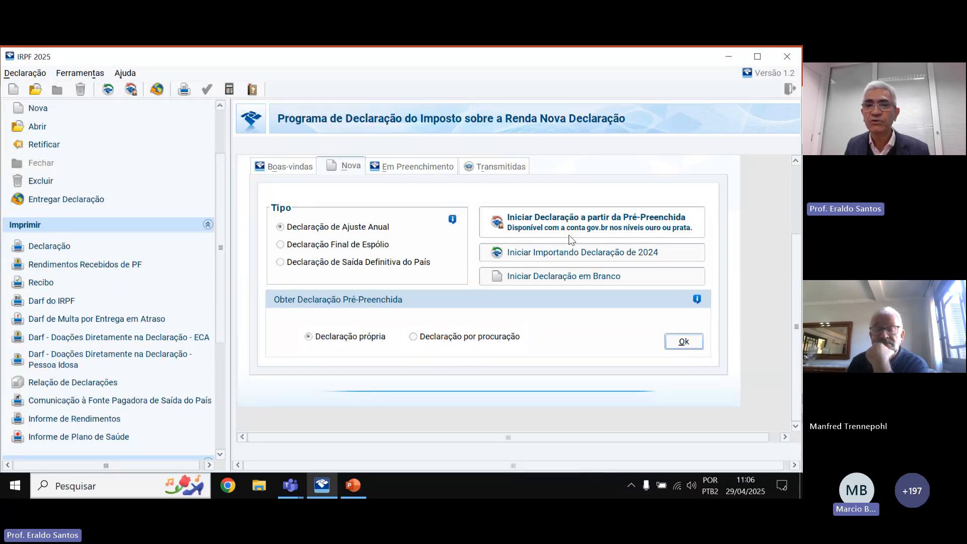
left_click(578, 250)
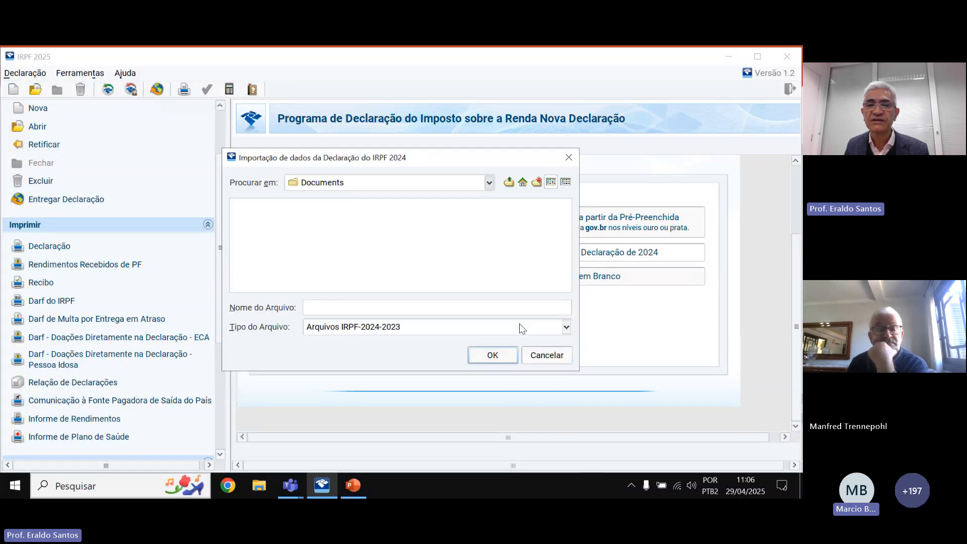
left_click(545, 353)
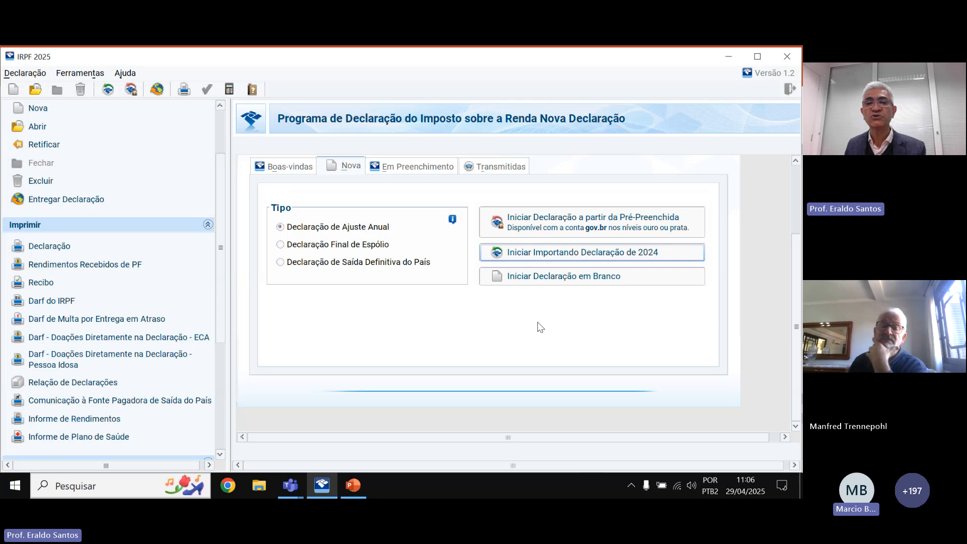
left_click(548, 256)
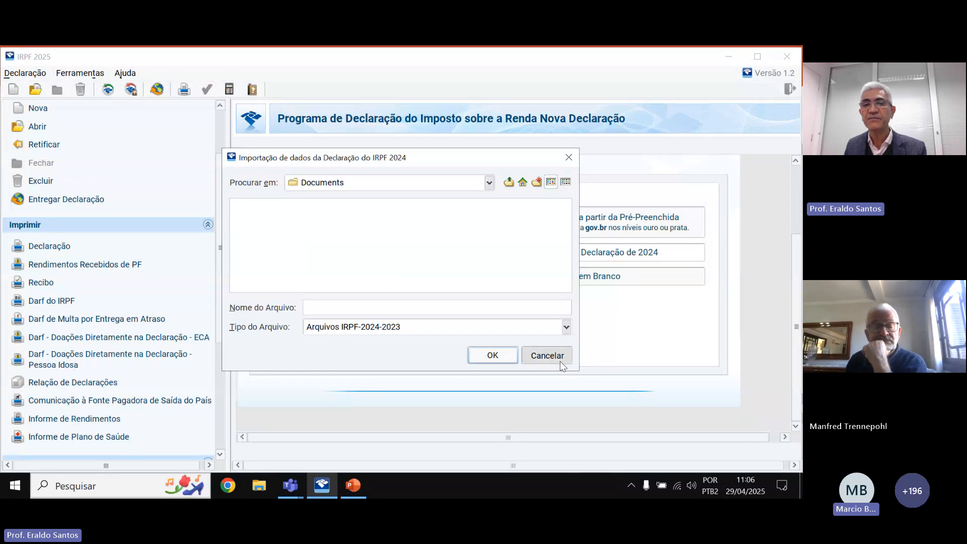
left_click(548, 355)
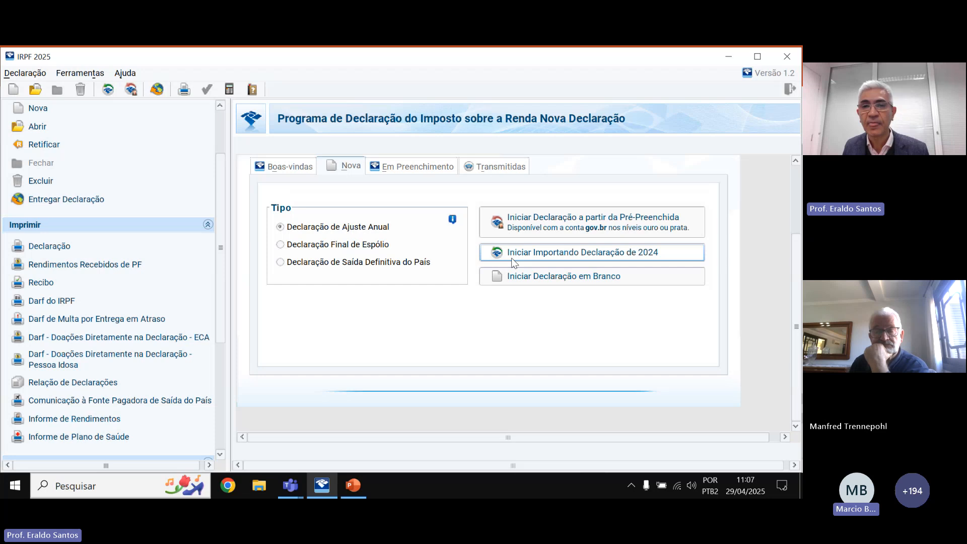
Start a blank declaration, try Ok with an empty CPF and dismiss the required-CPF error.
left_click(544, 278)
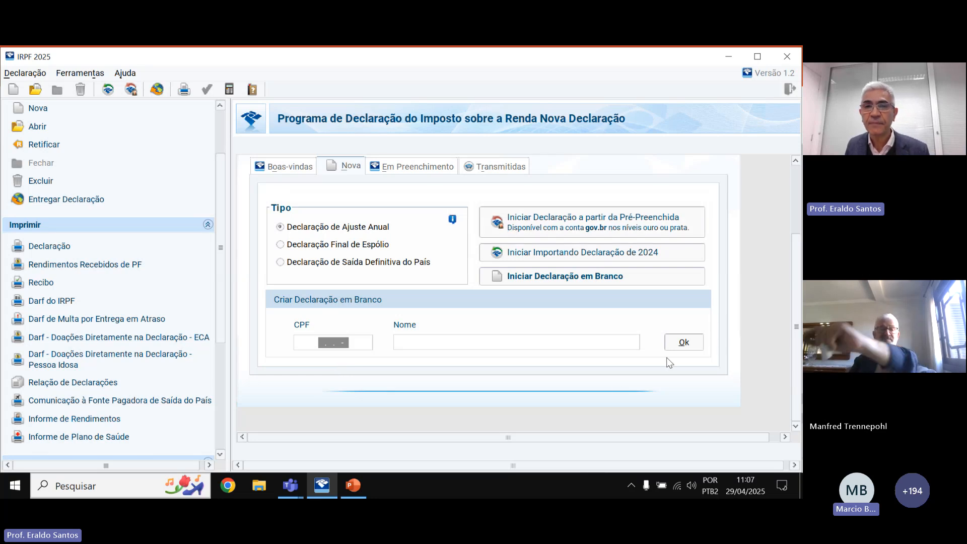
left_click(680, 342)
left_click(404, 285)
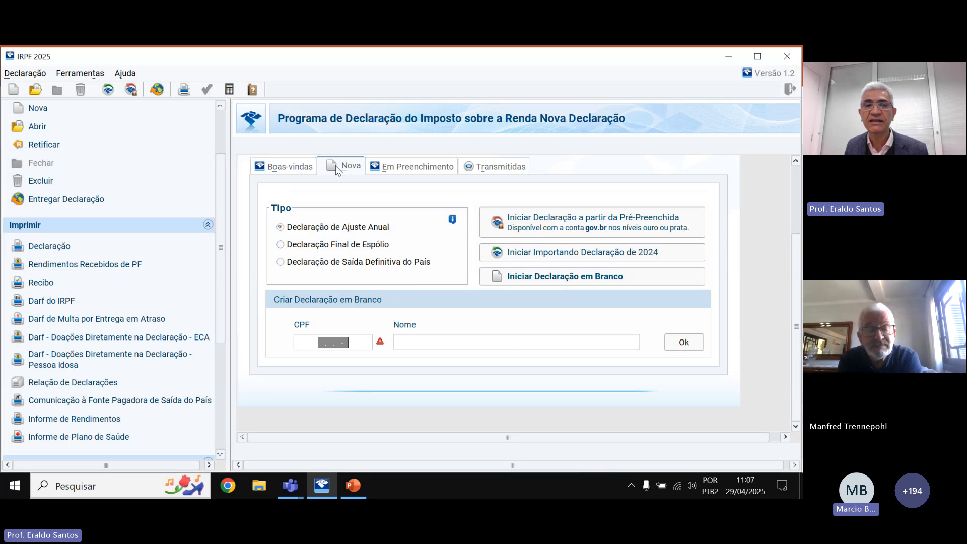
Open the example declaration from the Em Preenchimento list onto its Início page.
left_click(394, 168)
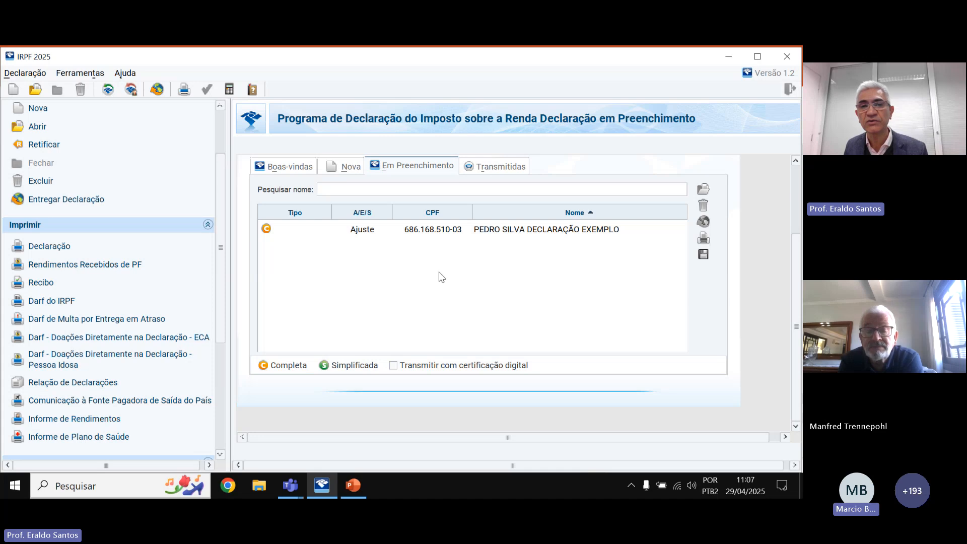
left_click(475, 226)
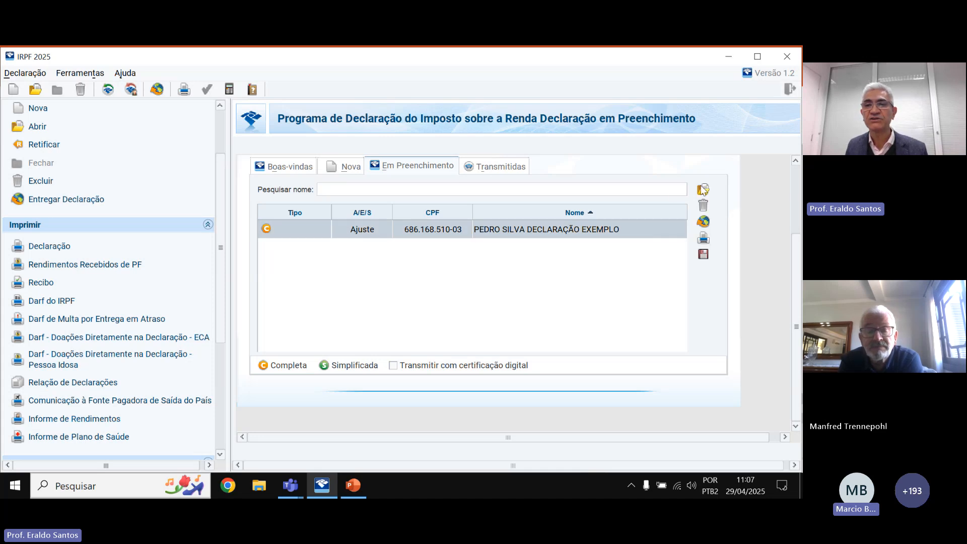
left_click(702, 191)
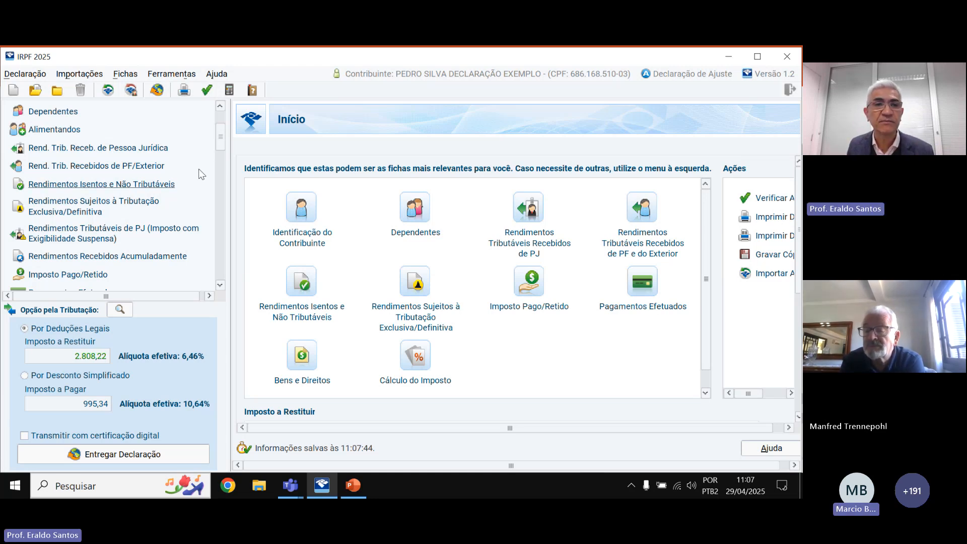
scroll(217, 146, "up", 4)
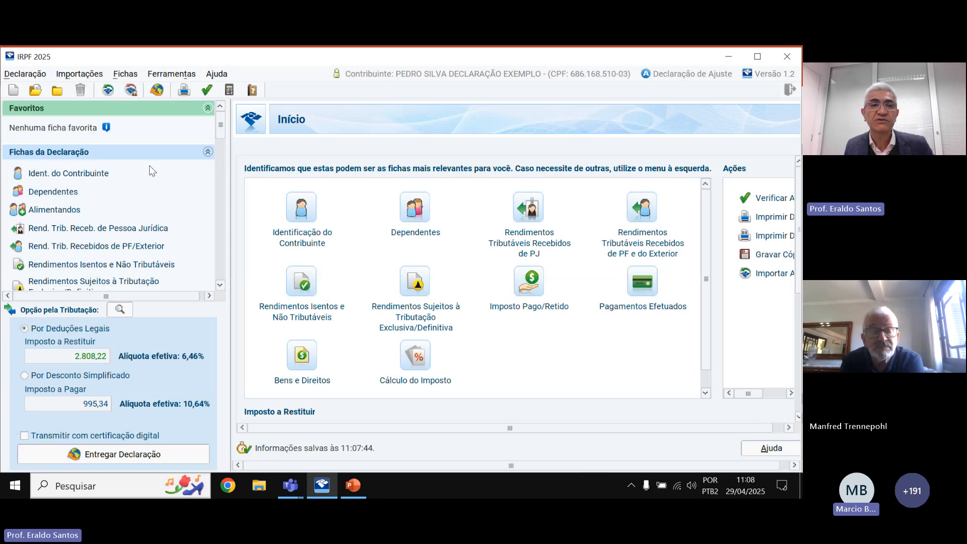
Open Ident. do Contribuinte and choose Declaração de Ajuste Anual Original.
left_click(62, 173)
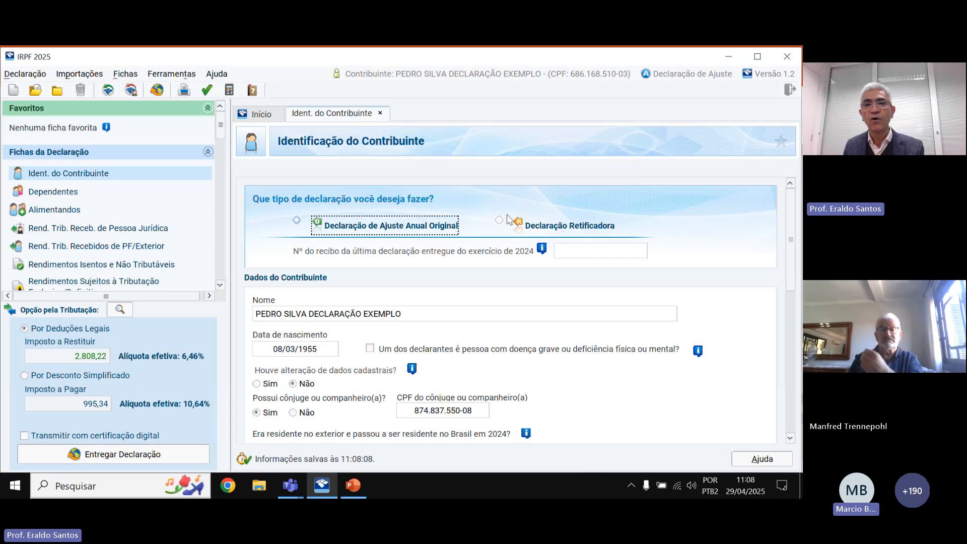
left_click(297, 221)
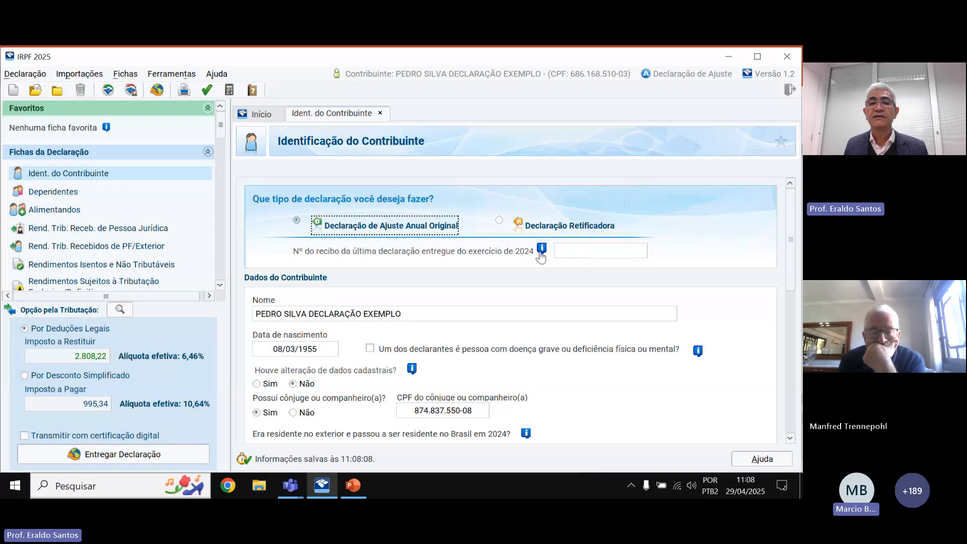
Switch the declaration to Retificadora, back to Original, then Retificadora again, acknowledging each warning.
left_click(499, 221)
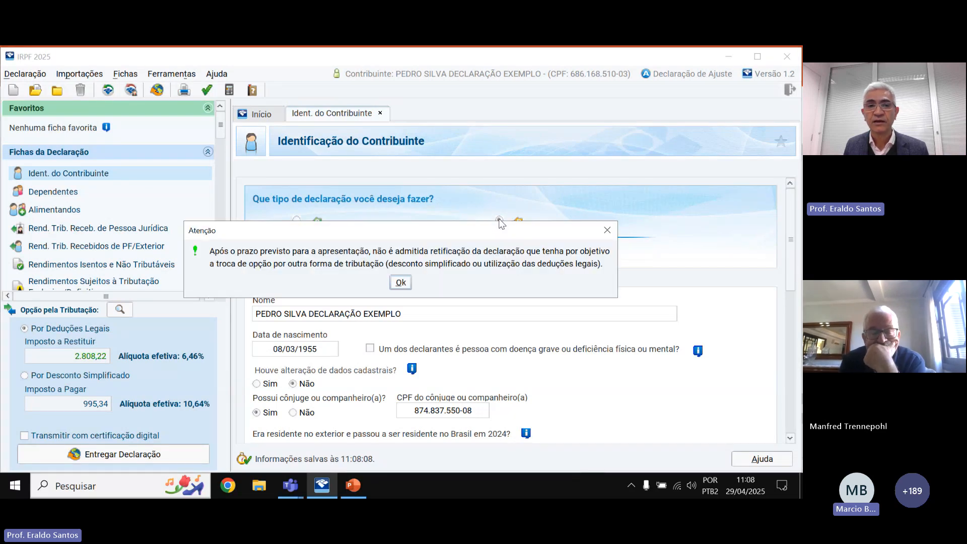
left_click(401, 282)
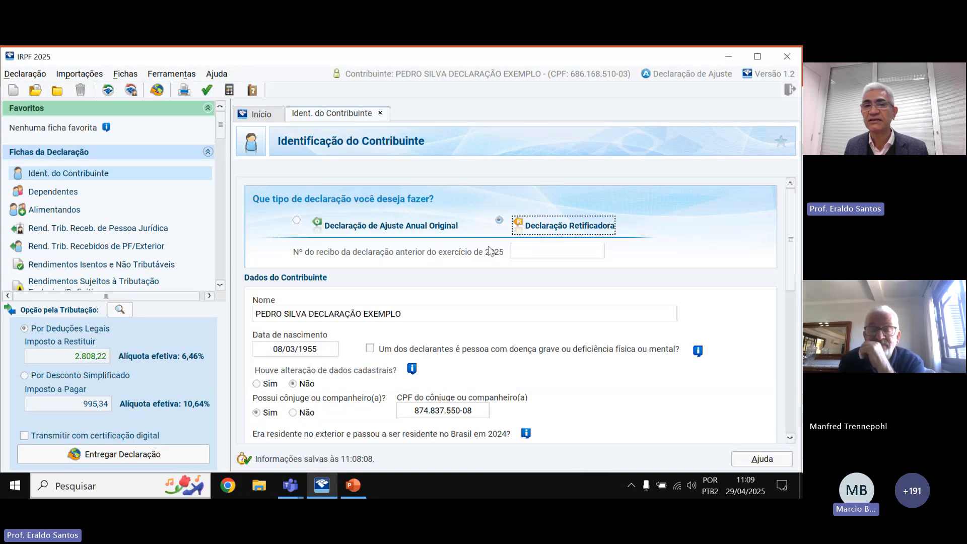
left_click(429, 225)
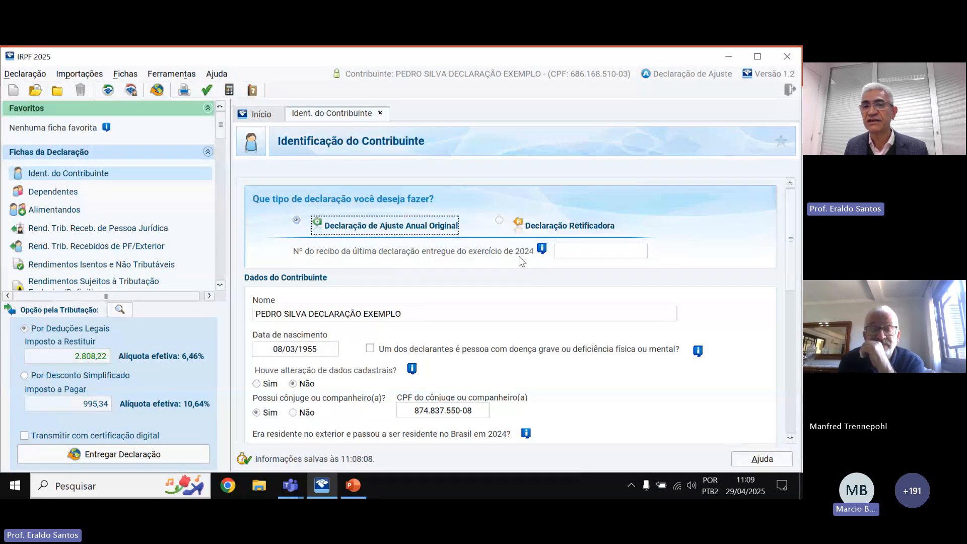
left_click(499, 220)
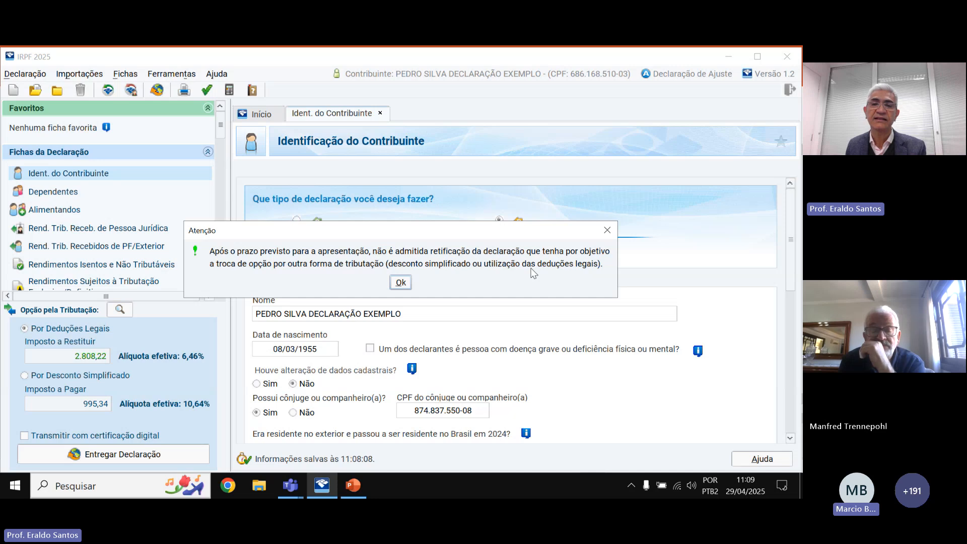
left_click(402, 282)
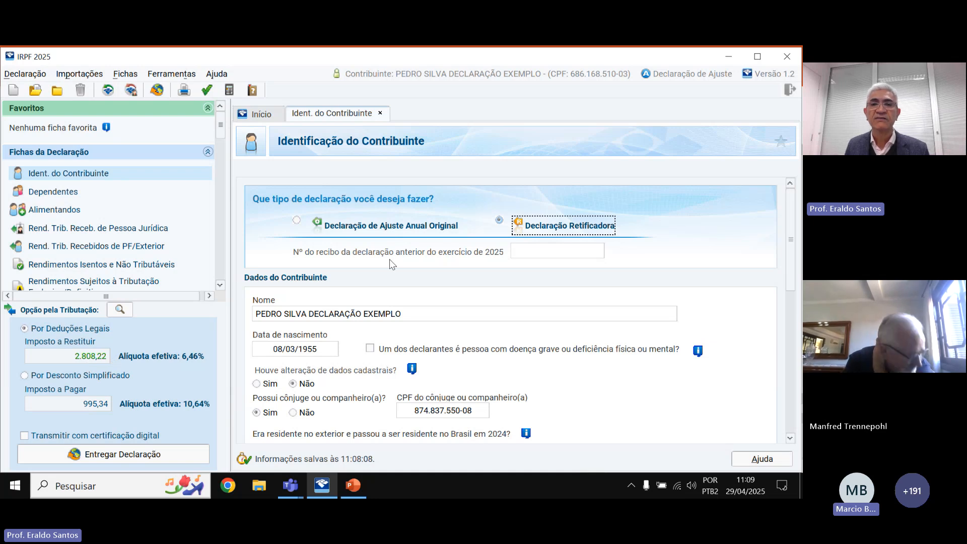
Toggle the serious-illness flag and answer Não to changed registration data.
scroll(788, 218, "down", 1)
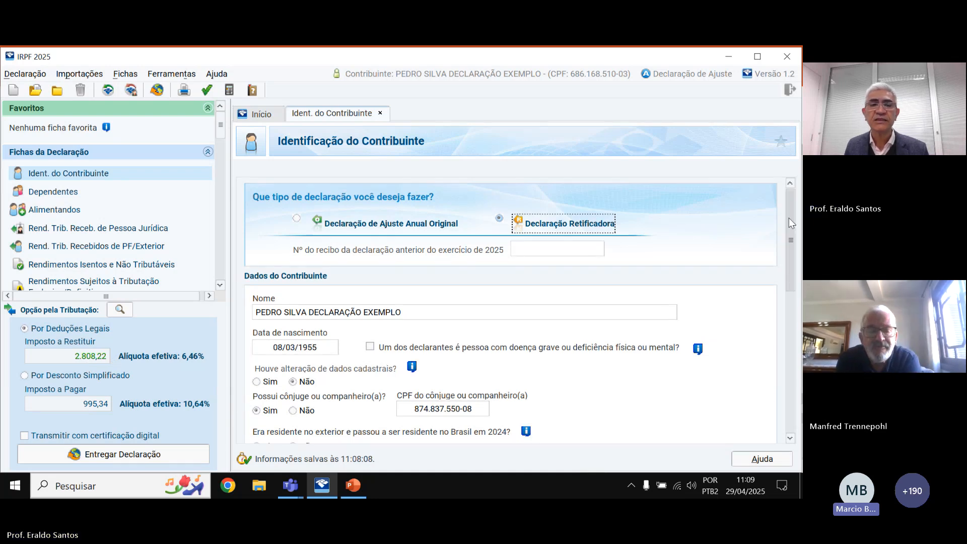
left_click_drag(788, 217, 785, 236)
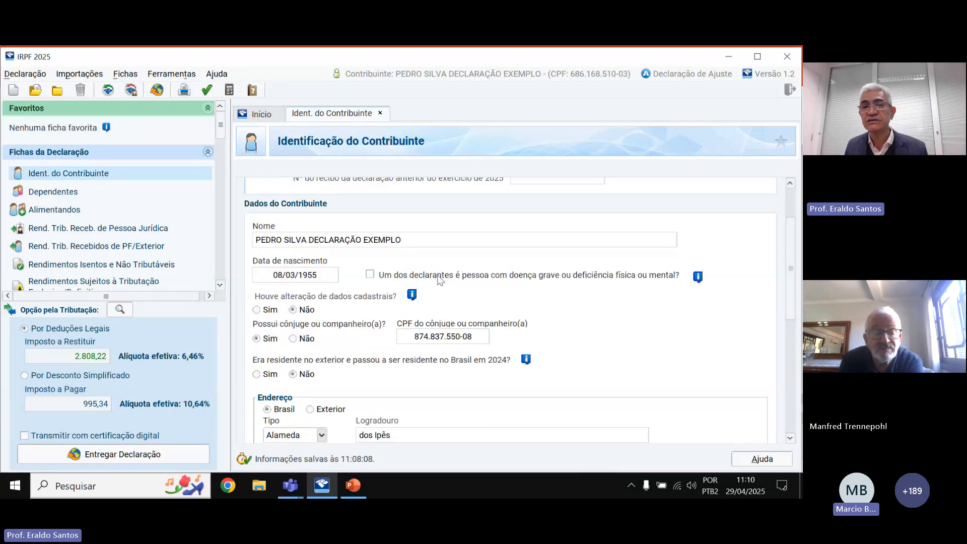
left_click(373, 276)
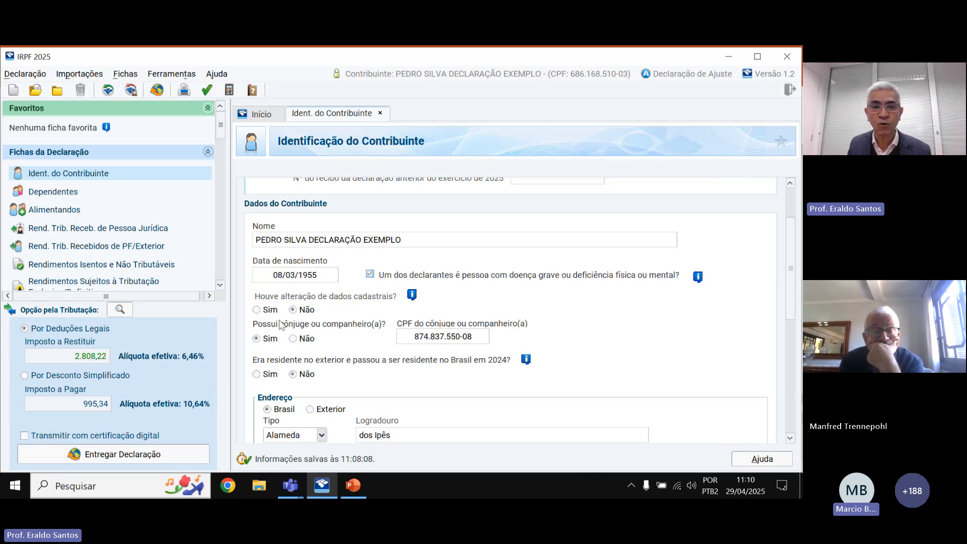
left_click(258, 310)
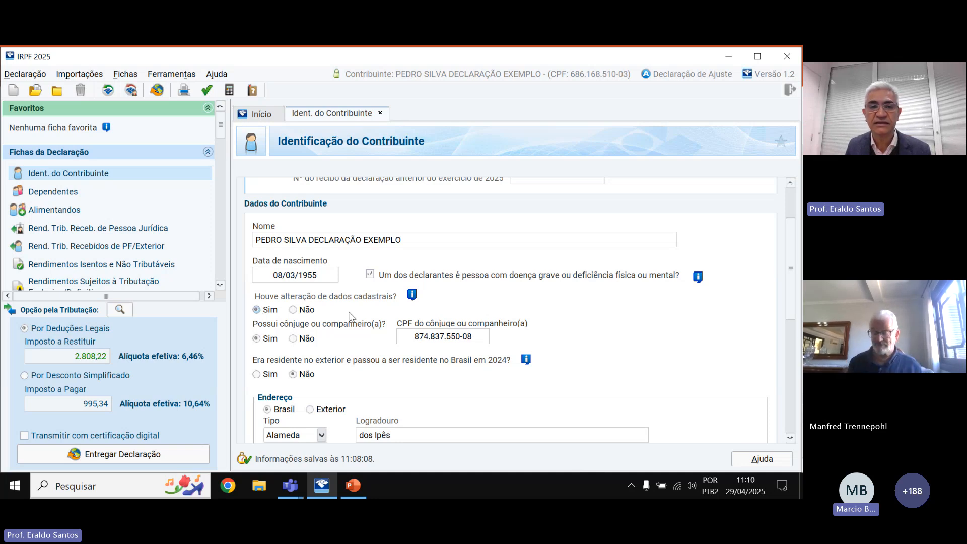
left_click(294, 310)
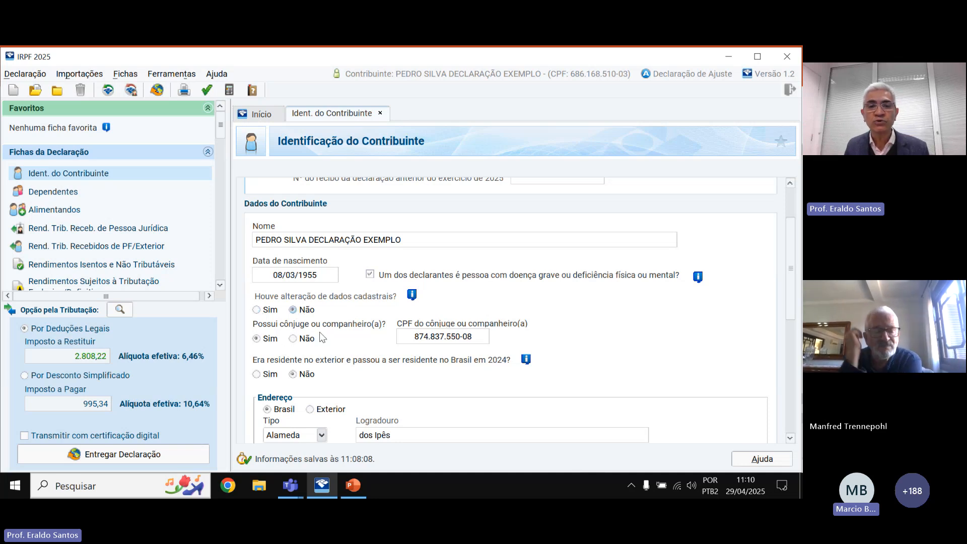
Leave the returned-from-abroad-in-2024 question at Não after briefly choosing Sim.
scroll(326, 359, "down", 1)
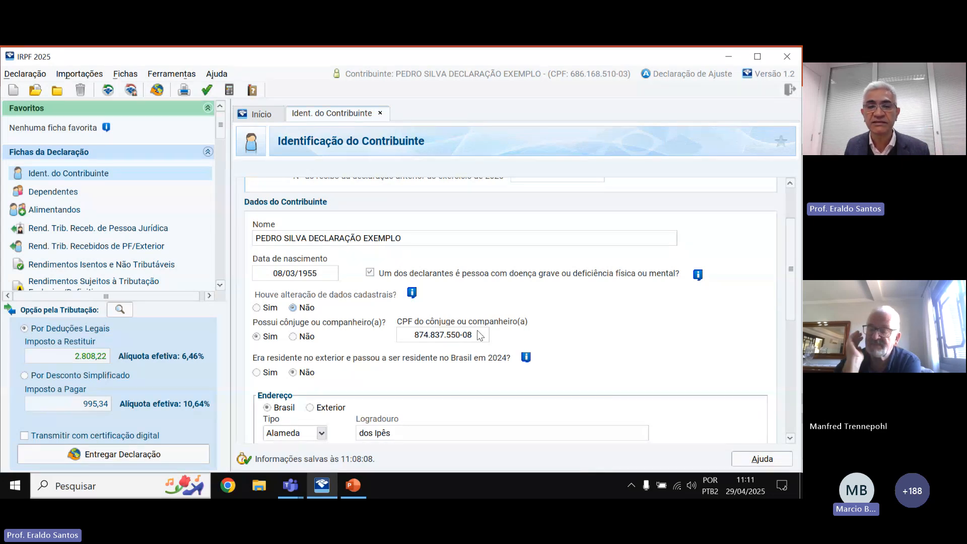
scroll(430, 320, "down", 1)
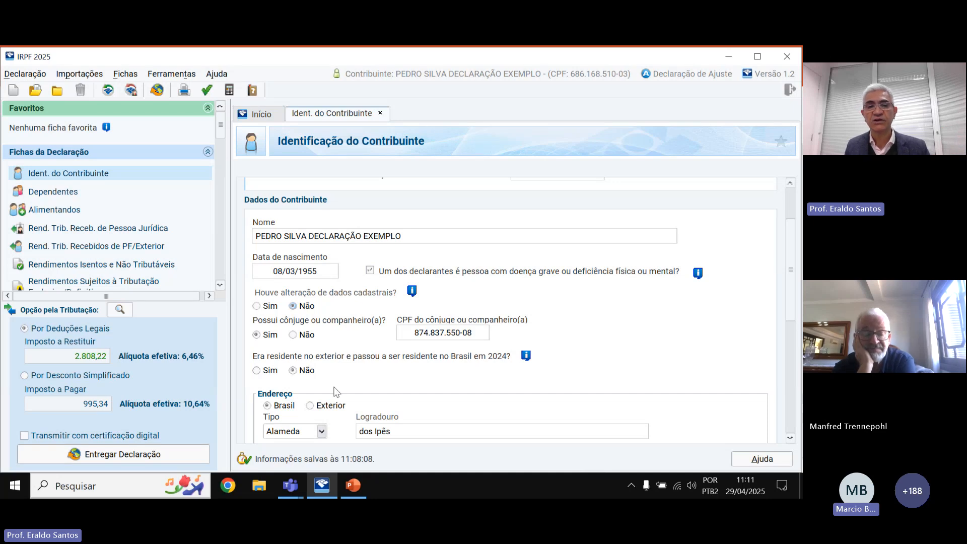
left_click(257, 371)
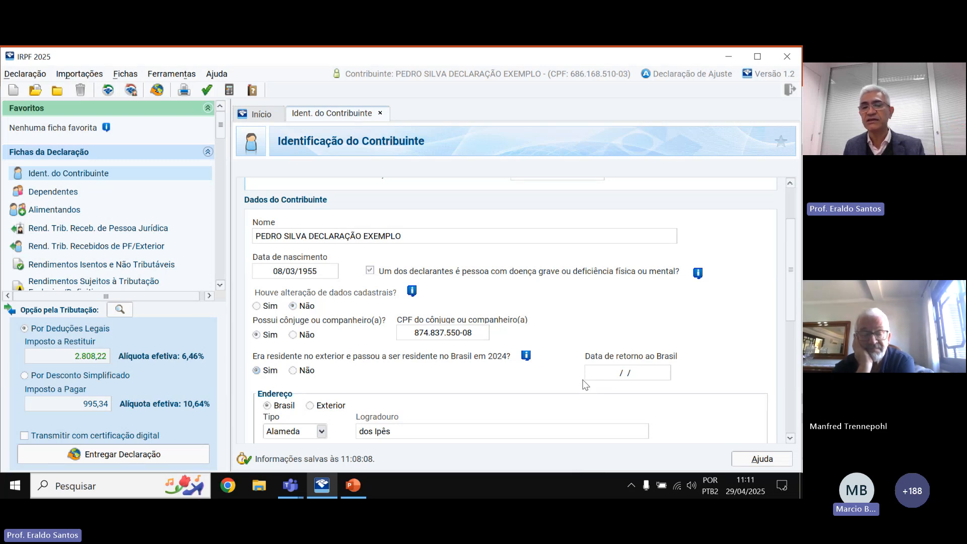
left_click(293, 370)
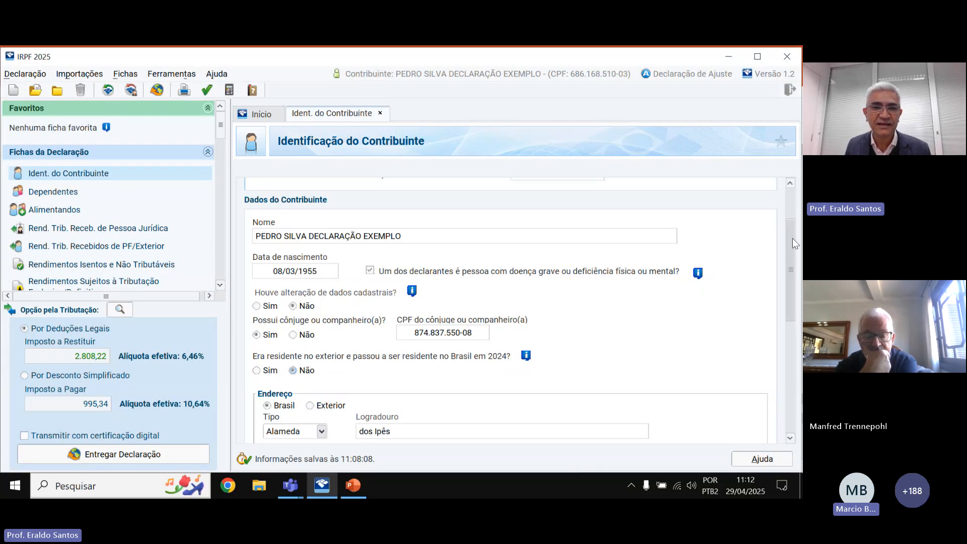
Review the Natureza da ocupação list under Ocupação Principal, keeping nature 01 and Advogado.
scroll(792, 276, "down", 3)
left_click_drag(791, 273, 788, 325)
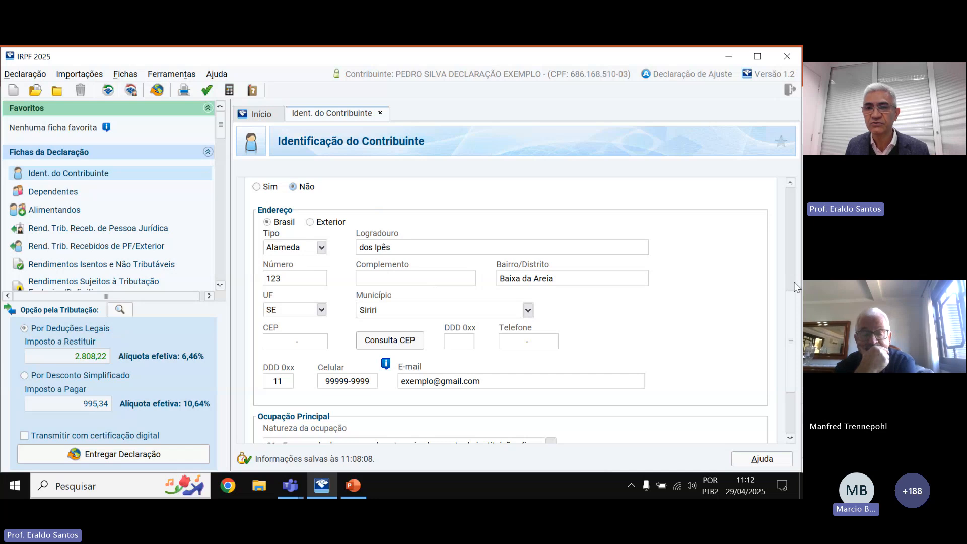
left_click_drag(787, 300, 781, 355)
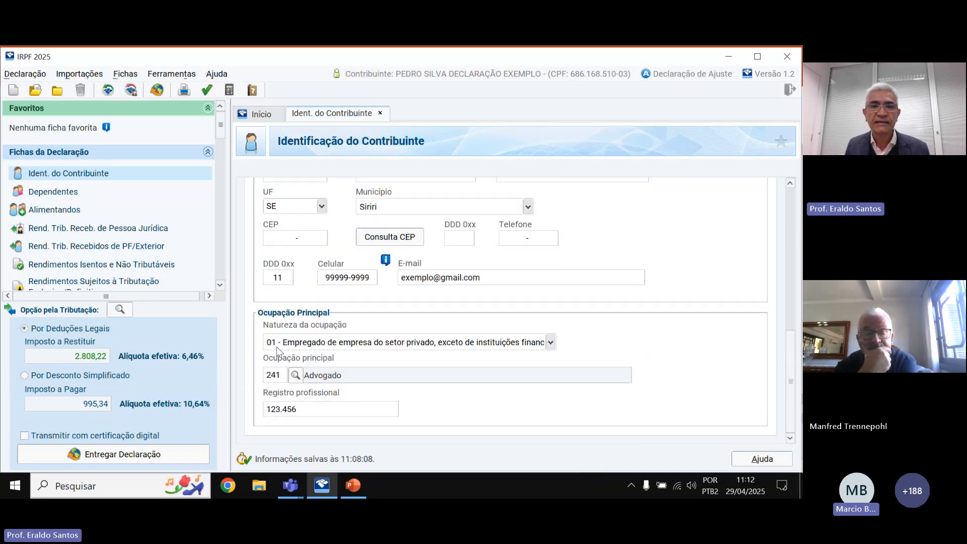
left_click(551, 342)
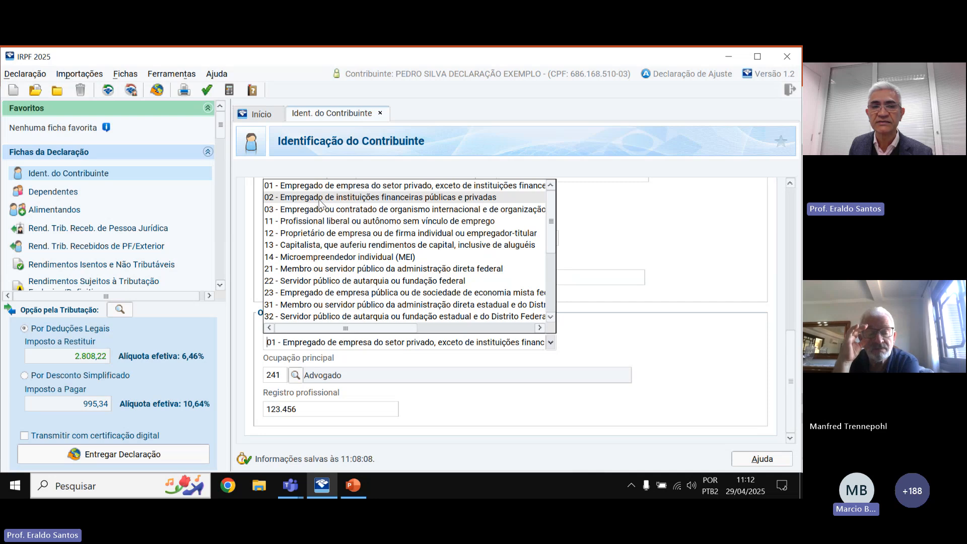
left_click(438, 409)
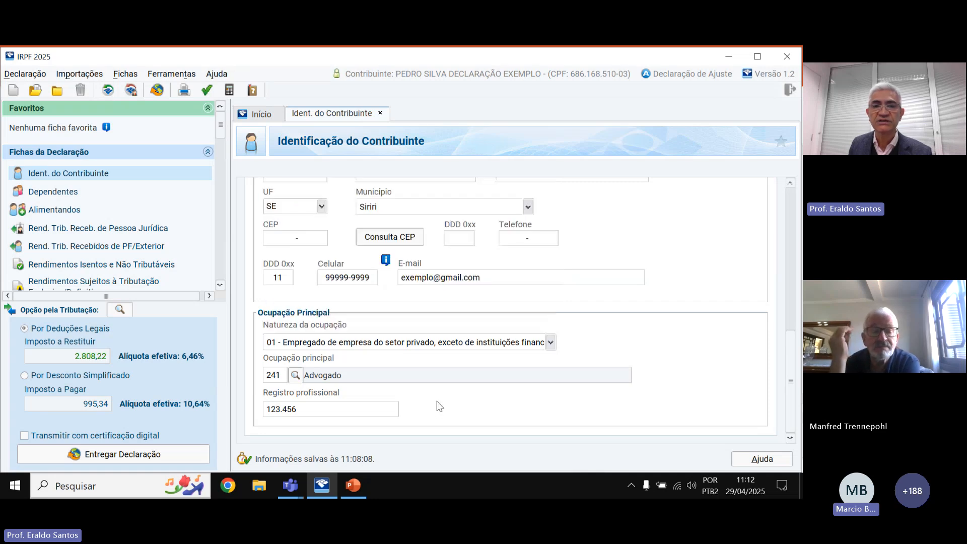
left_click(295, 375)
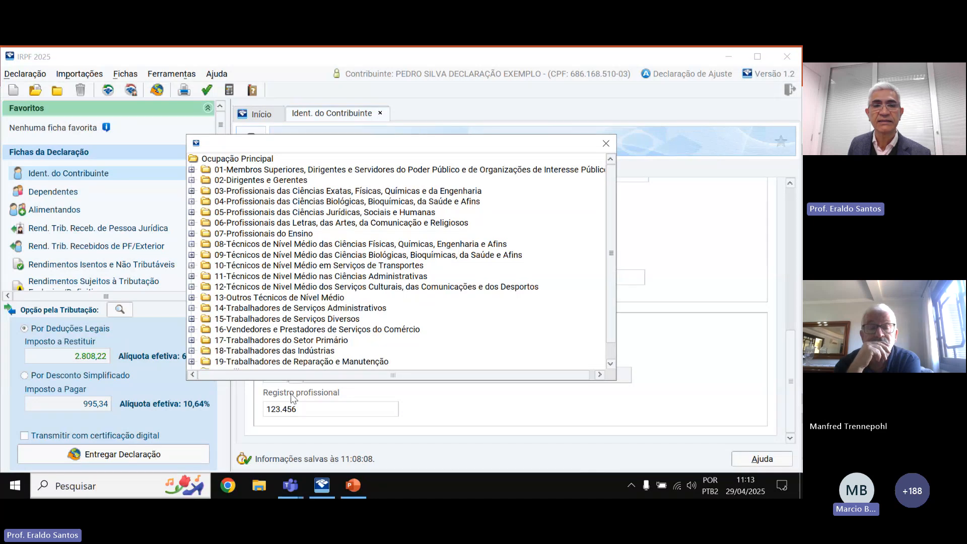
left_click(324, 410)
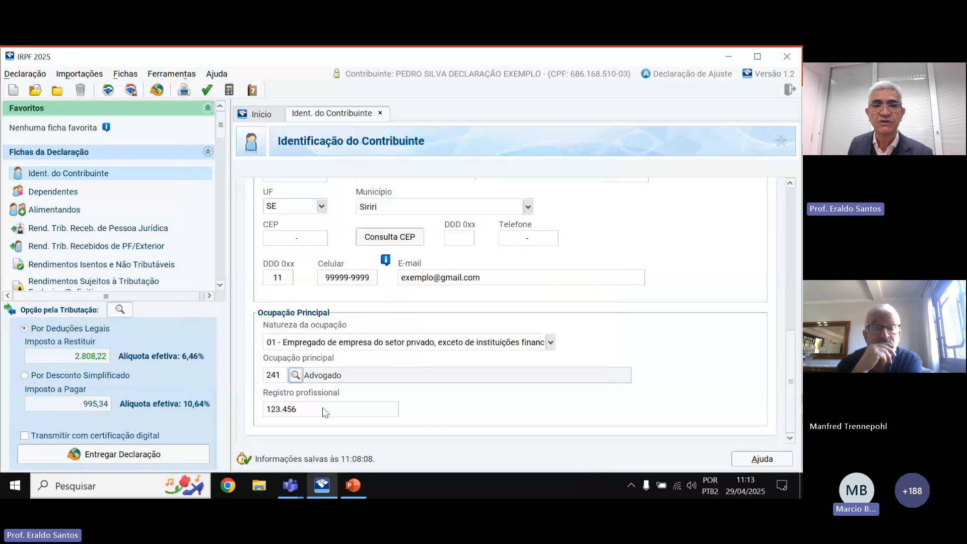
left_click(296, 375)
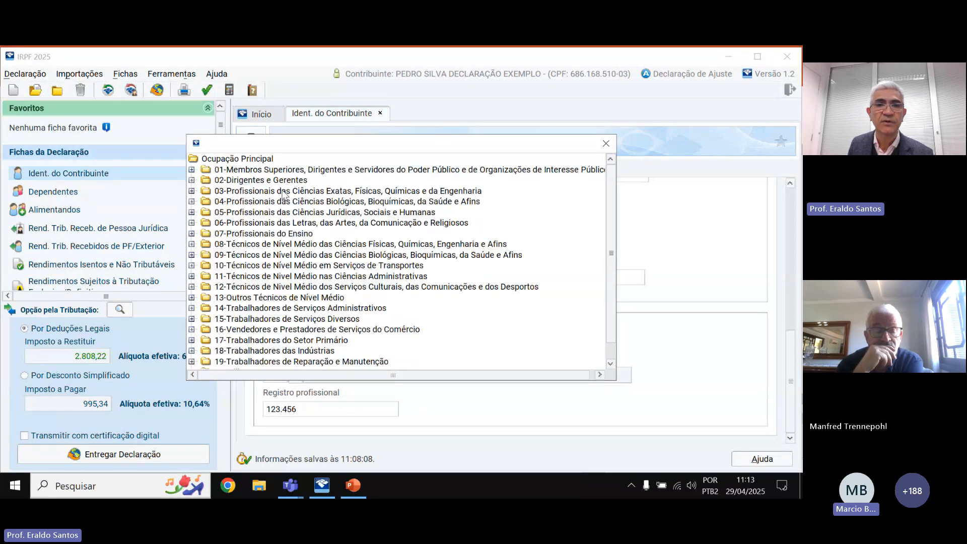
scroll(273, 297, "down", 1)
scroll(273, 297, "up", 1)
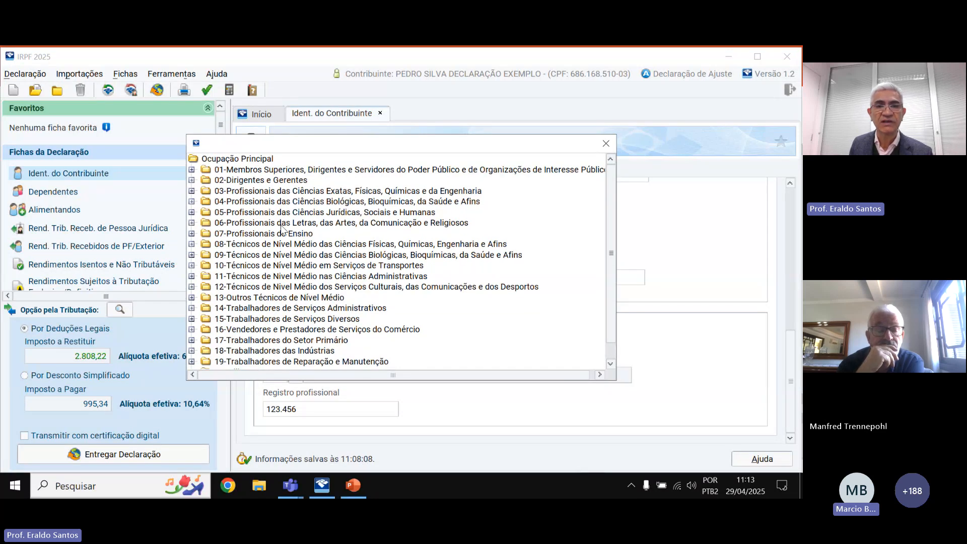
scroll(282, 229, "down", 1)
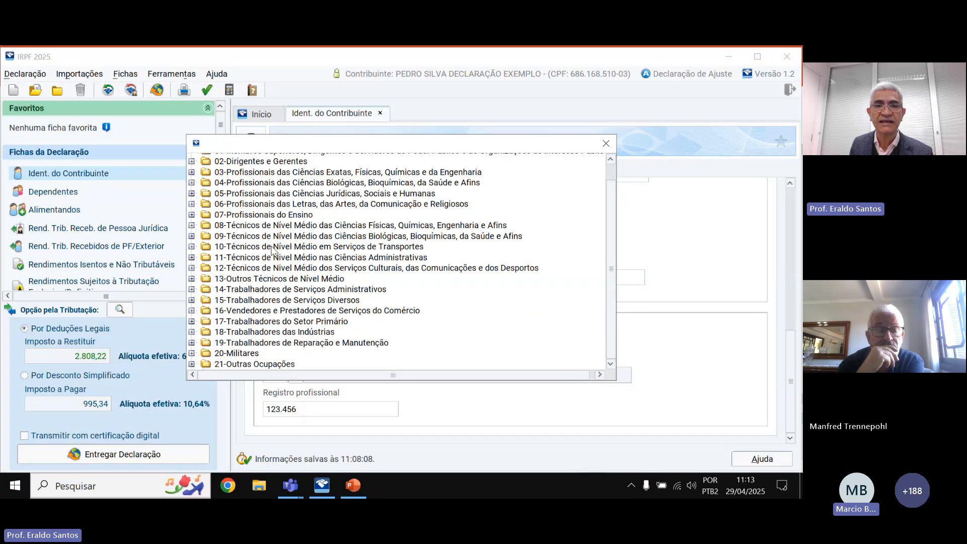
left_click(534, 414)
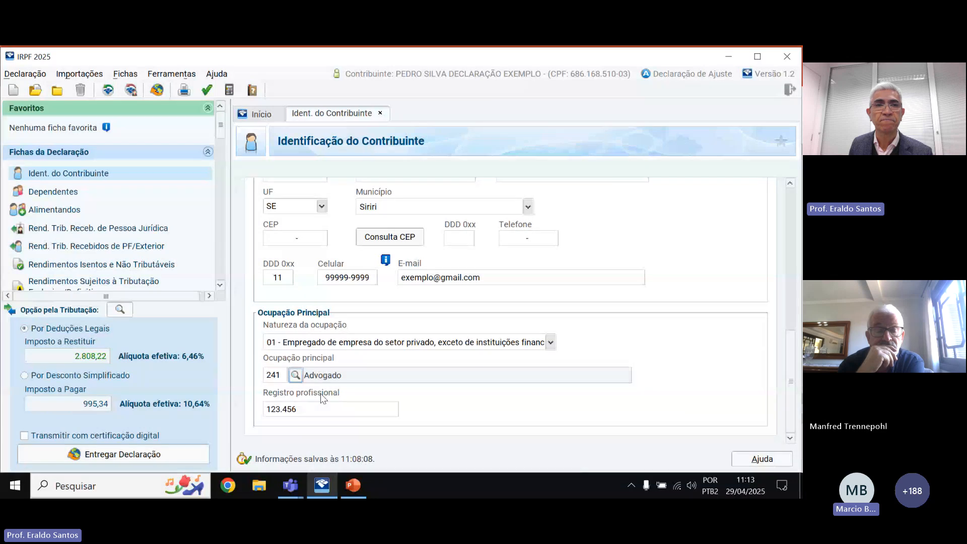
Show the Dependentes sheet with two dependents and a 4.550,16 deduction.
left_click(70, 194)
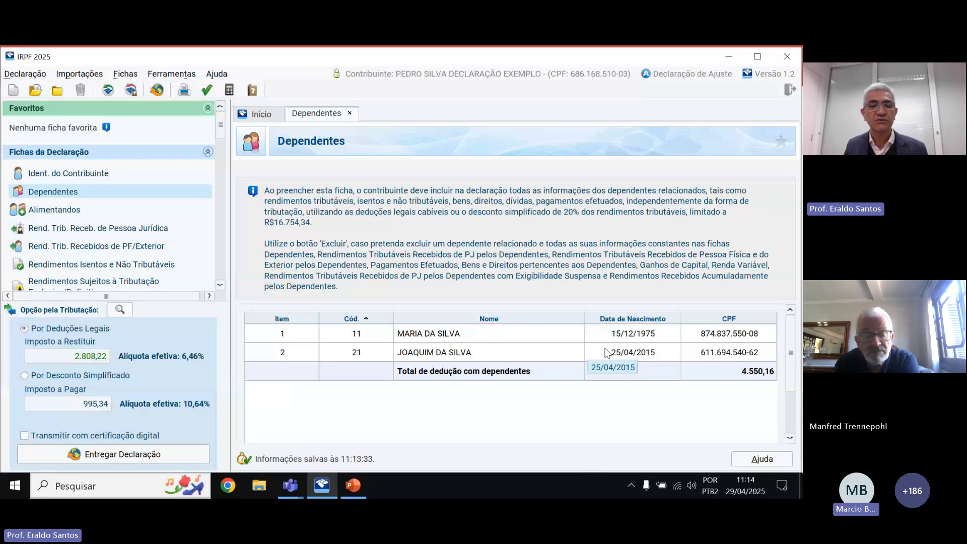
Choose Por Desconto Simplificado and open the first dependent's record for editing.
left_click(24, 376)
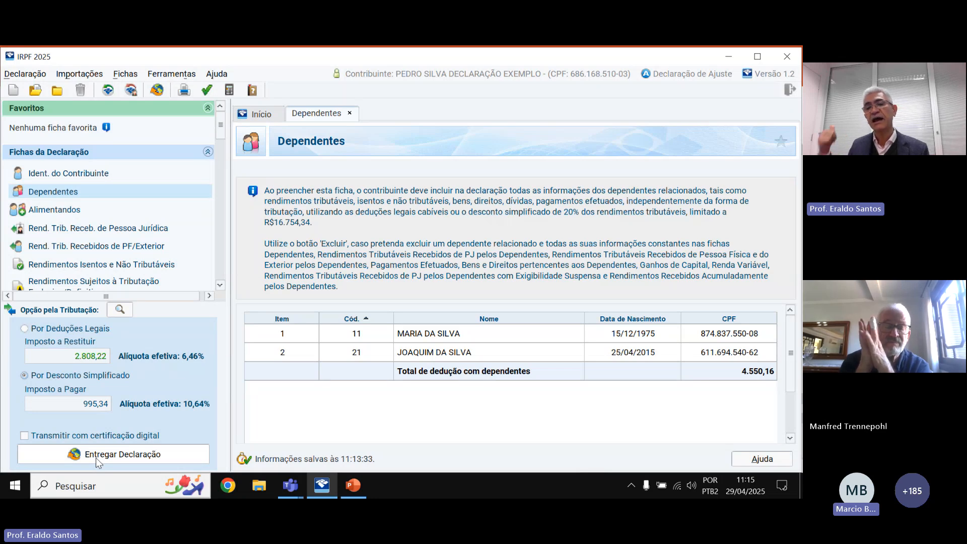
left_click(465, 332)
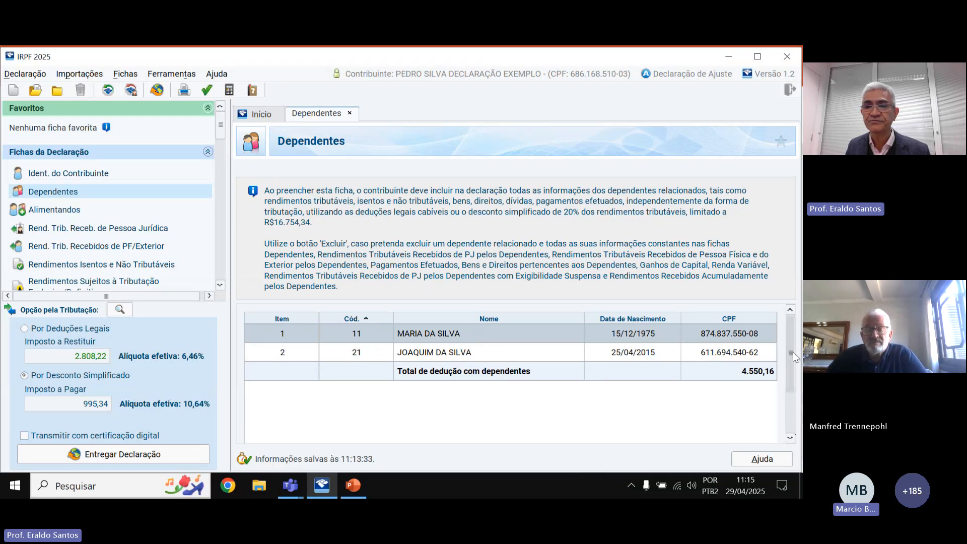
scroll(792, 351, "down", 3)
left_click(684, 431)
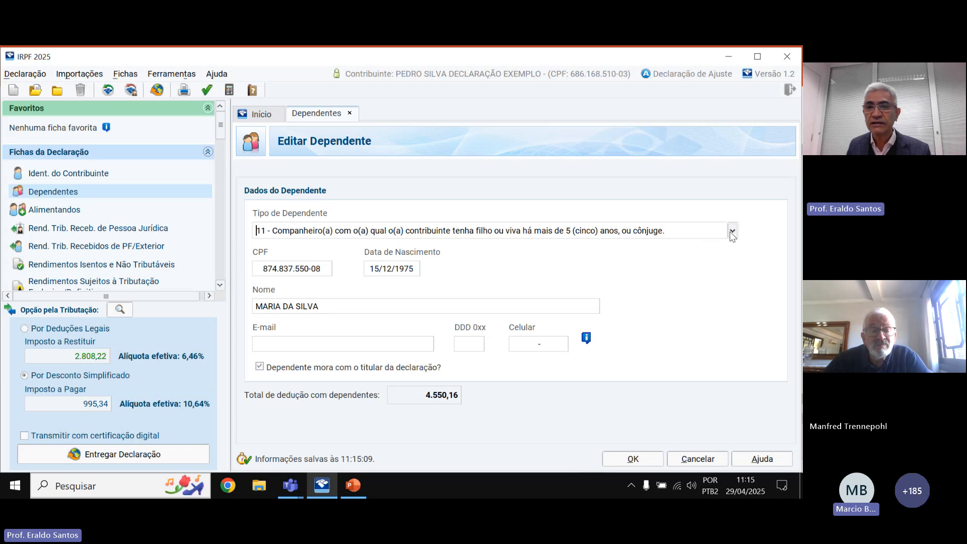
Keep the first dependent as type 11 and save the record.
left_click(733, 230)
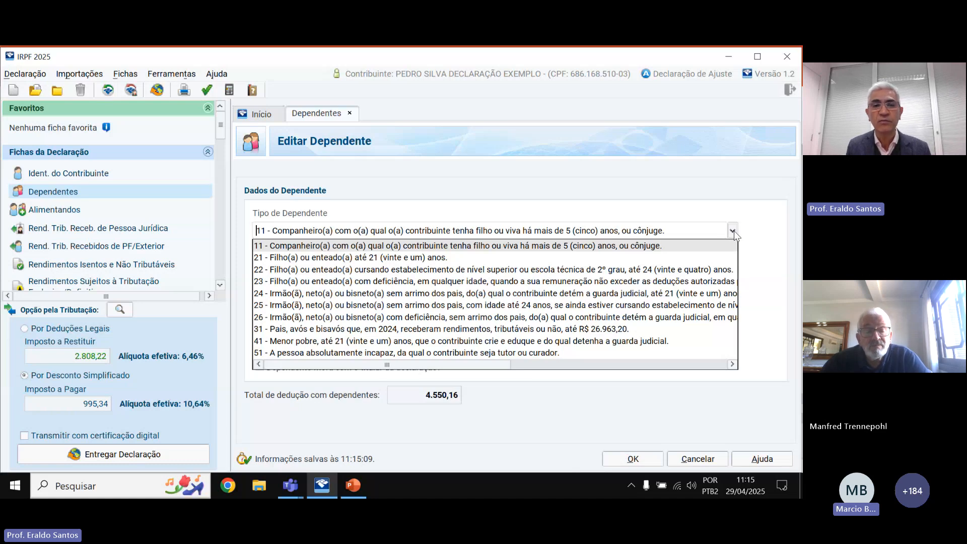
left_click(408, 246)
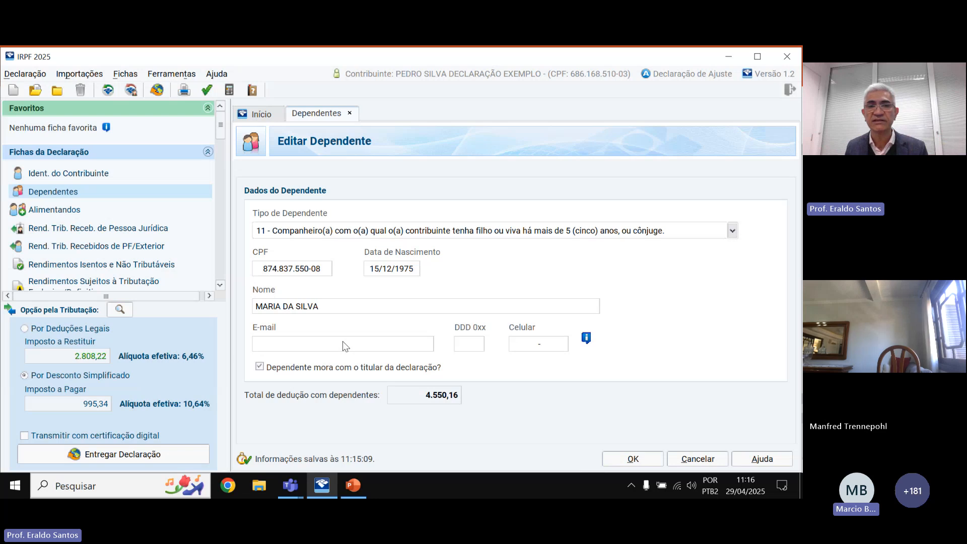
left_click(622, 455)
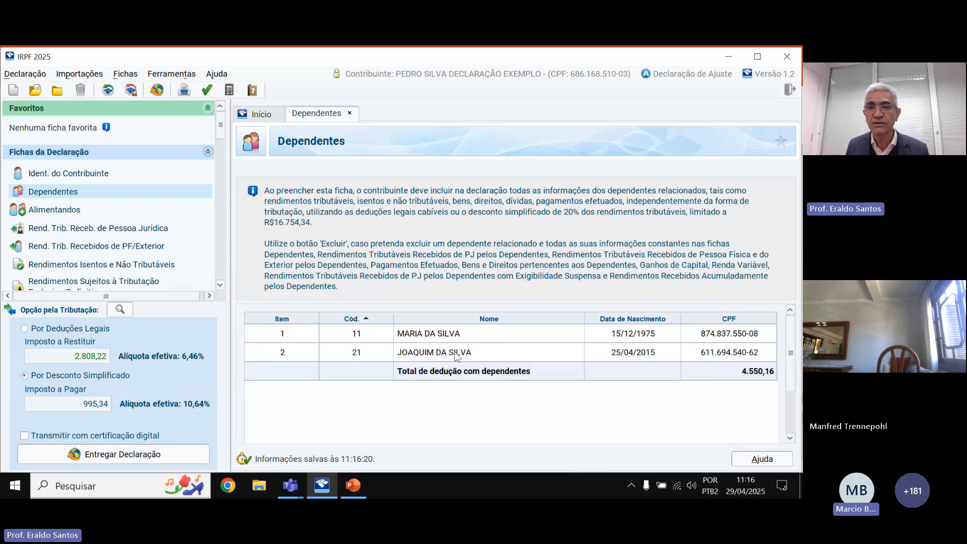
Open the second dependent's record, keep its type 21, and save it.
left_click(631, 354)
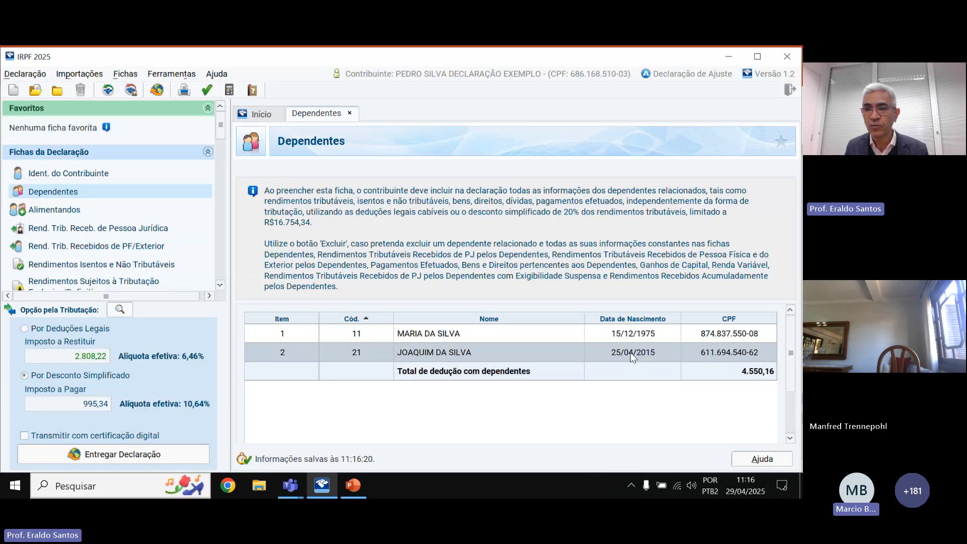
left_click_drag(789, 385, 788, 427)
left_click(688, 437)
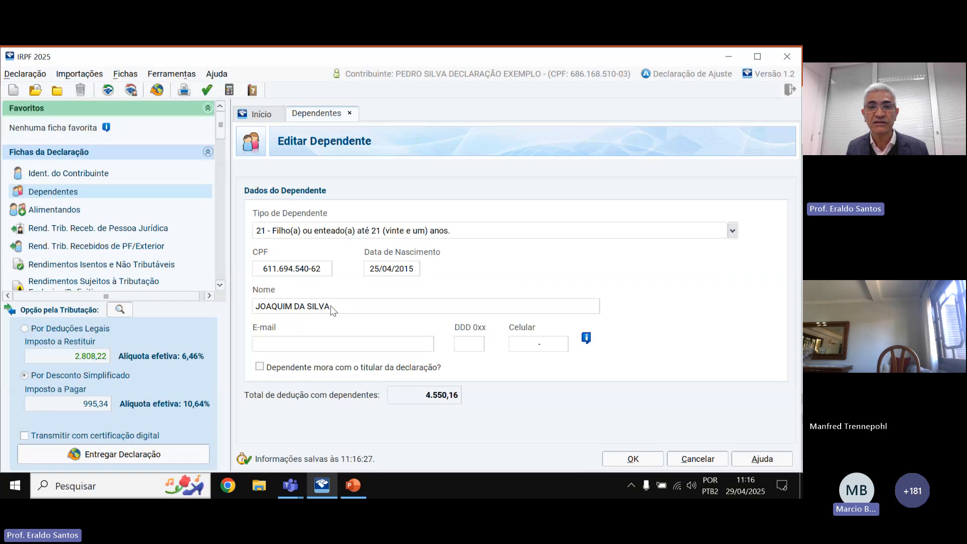
left_click(732, 231)
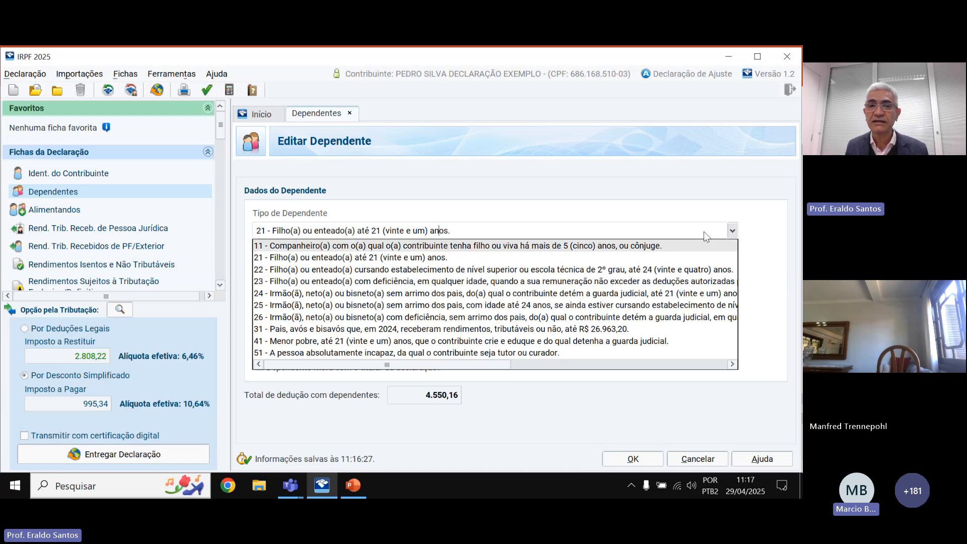
left_click(437, 437)
left_click(638, 463)
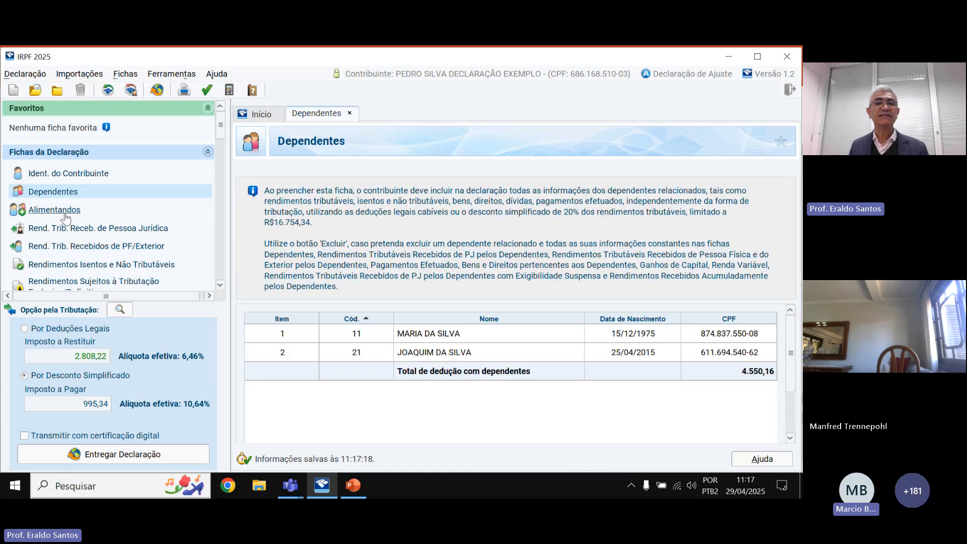
Start a new entry from the empty Alimentandos sheet.
left_click(64, 214)
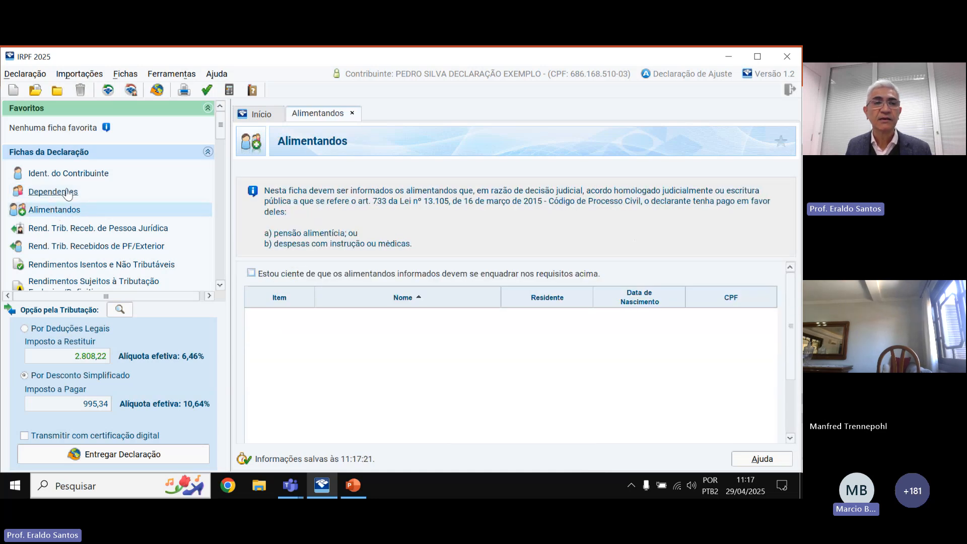
left_click(68, 190)
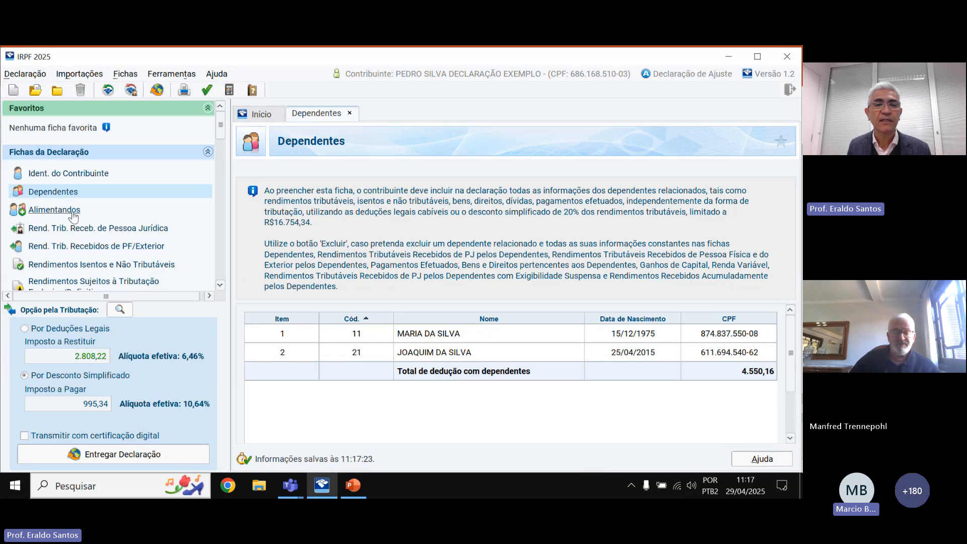
left_click(72, 211)
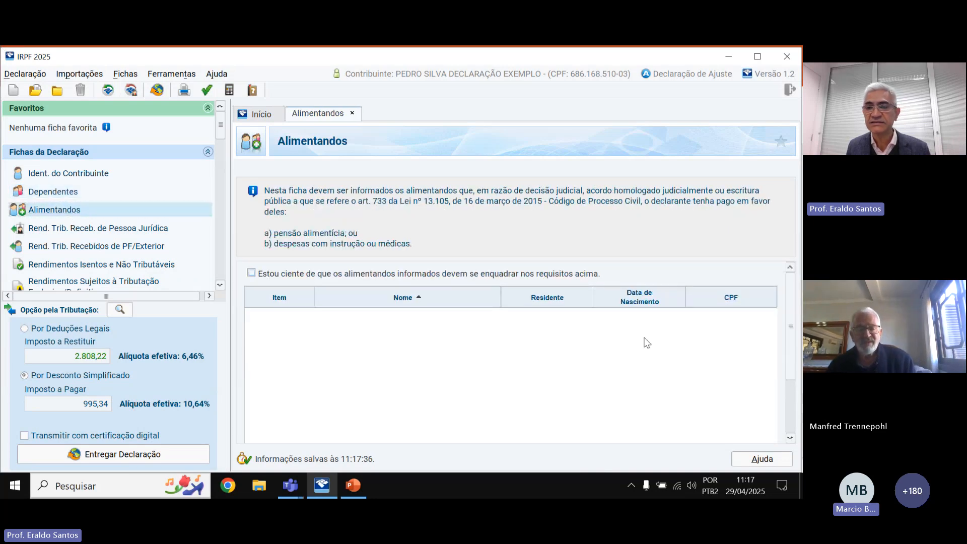
left_click_drag(789, 308, 795, 363)
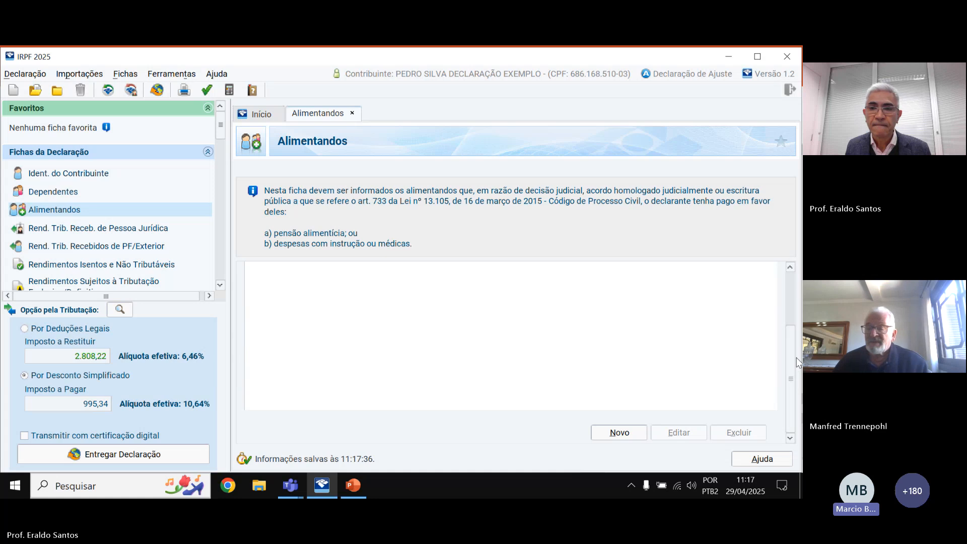
left_click(618, 432)
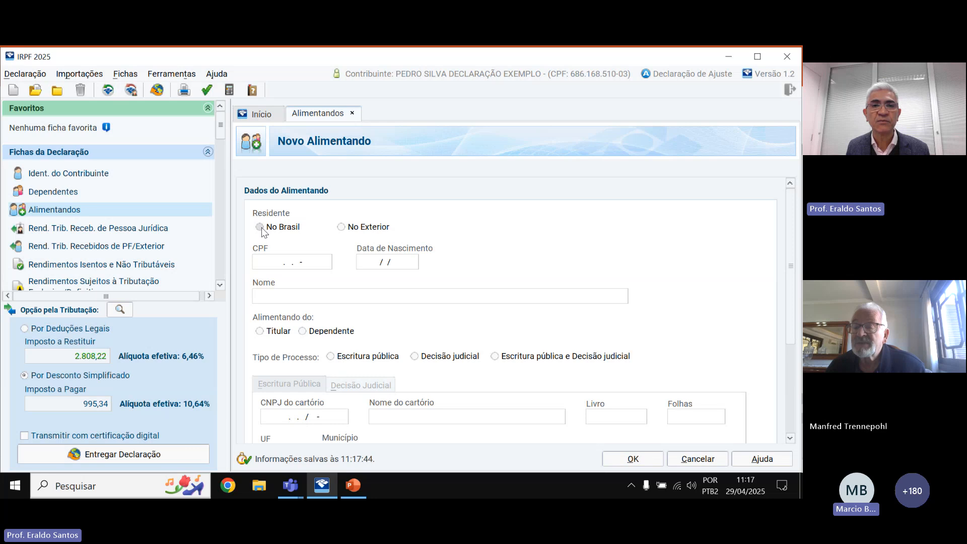
Mark the new alimentando as resident No Brasil and belonging to a Dependente, then list dependent names.
left_click(260, 227)
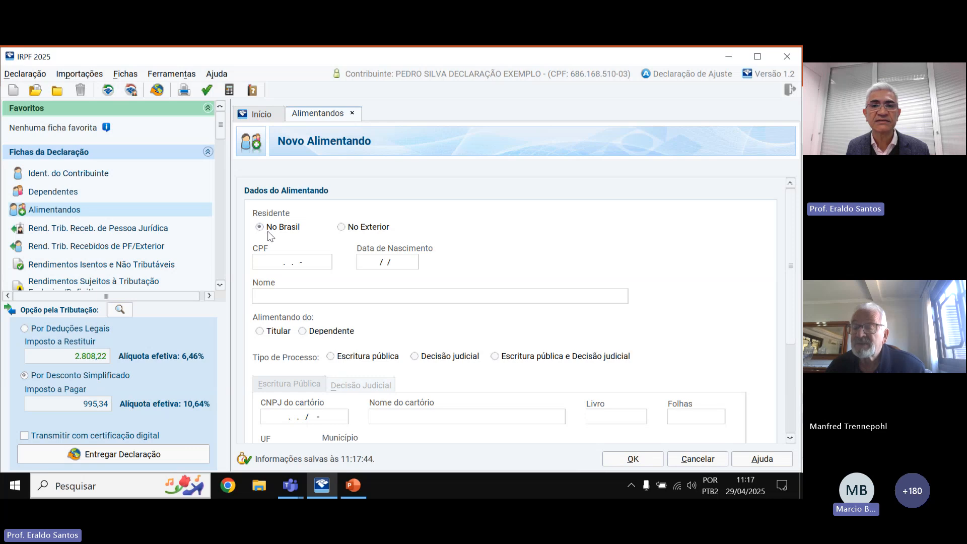
left_click(385, 262)
left_click(323, 299)
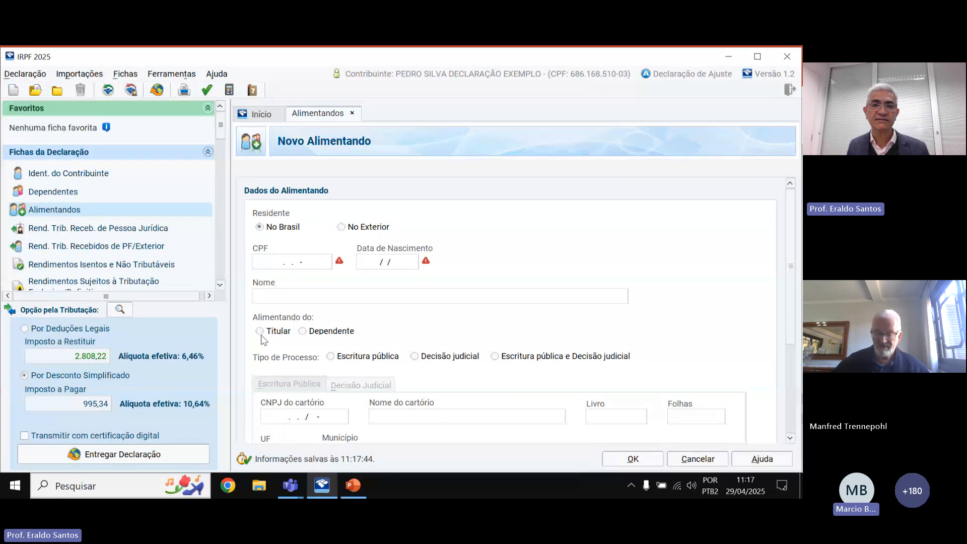
left_click(303, 330)
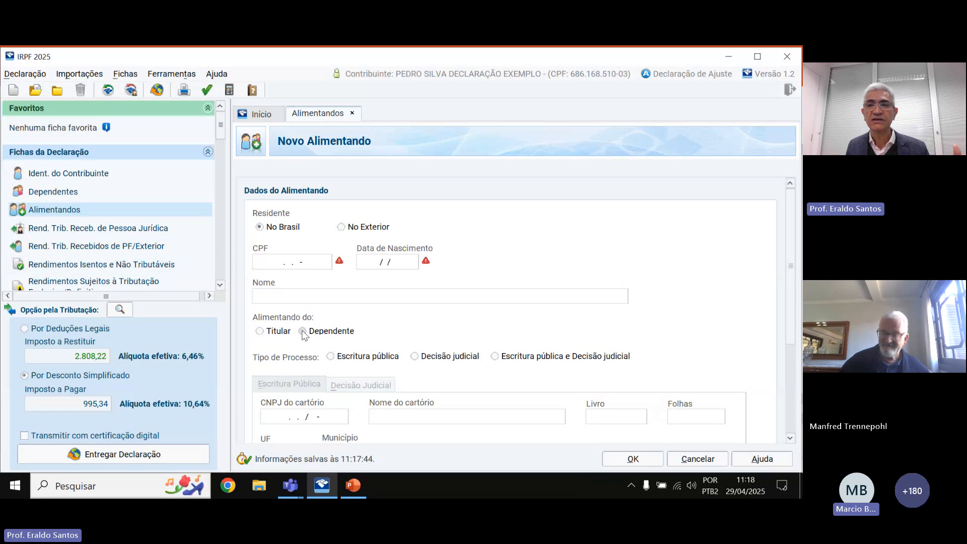
scroll(795, 276, "down", 4)
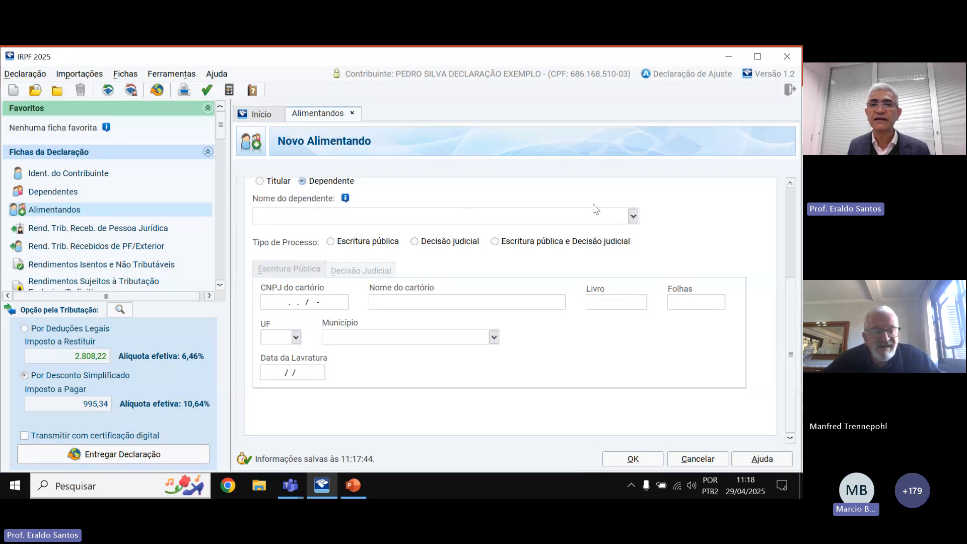
scroll(356, 207, "up", 1)
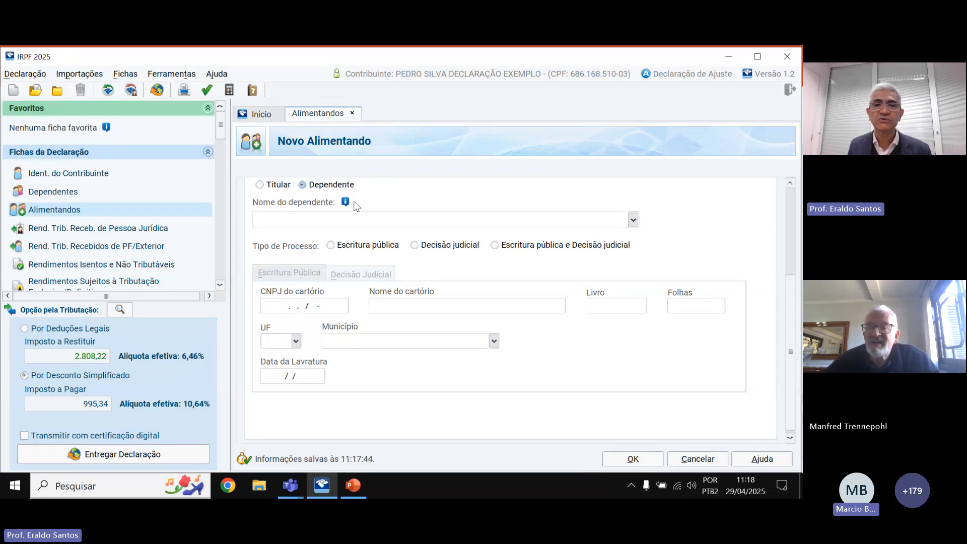
left_click(632, 220)
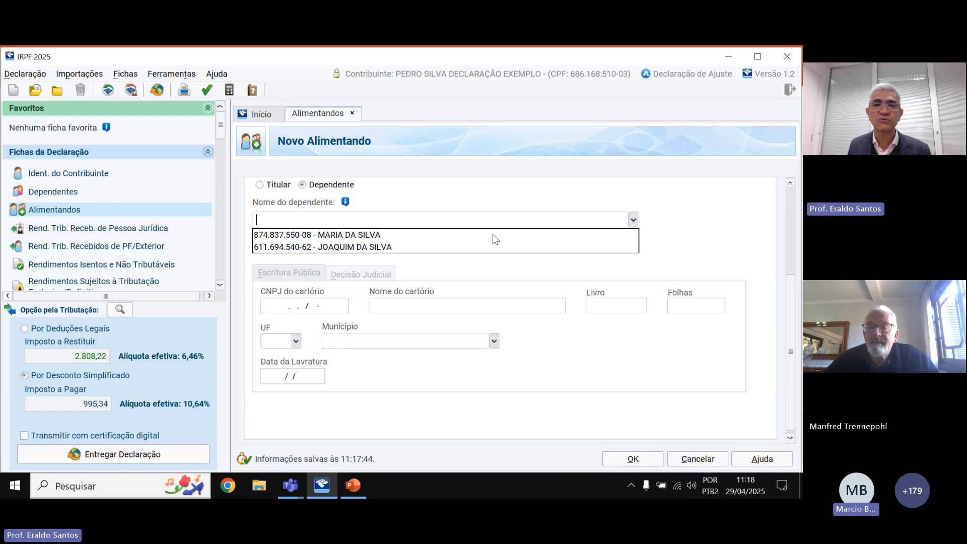
Link the new alimony recipient to the first listed dependent, with process type Escritura pública e Decisão judicial.
left_click(368, 235)
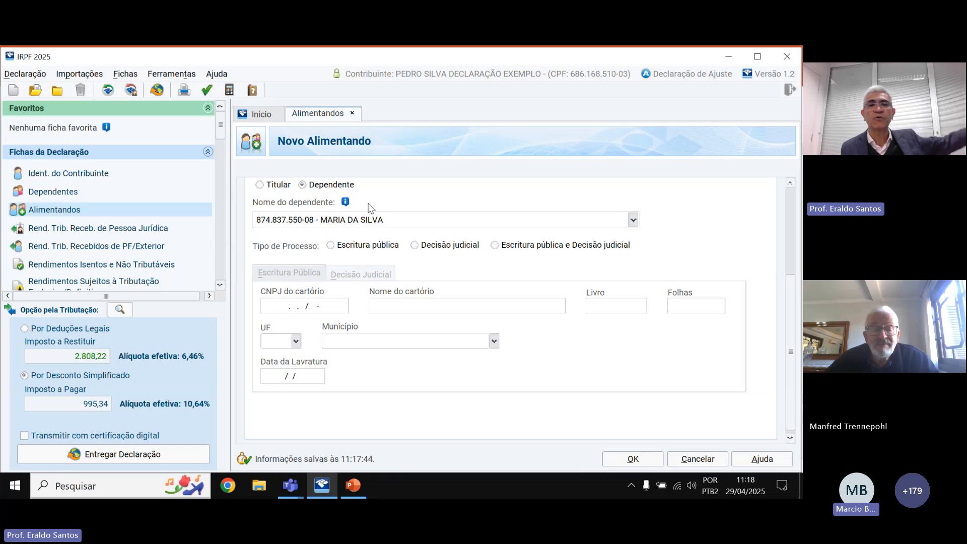
left_click(331, 246)
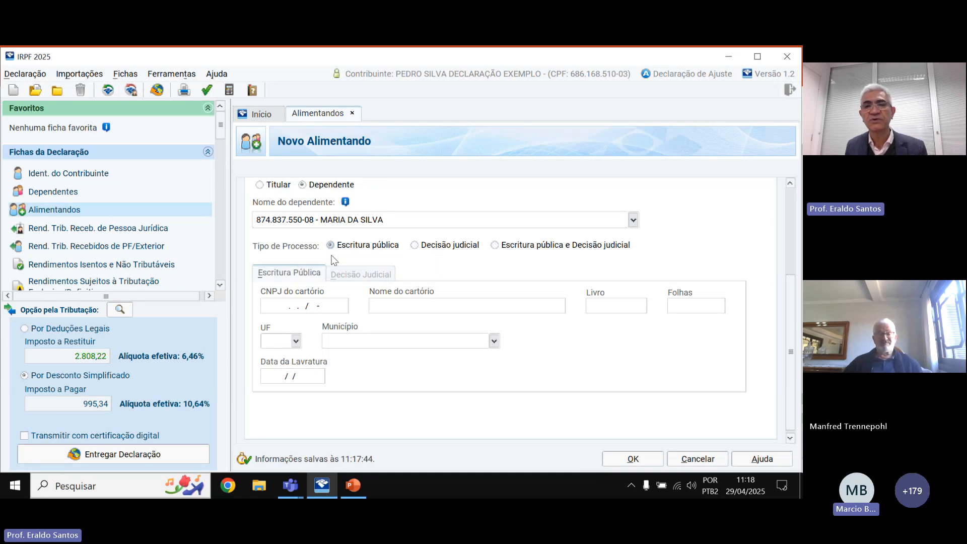
left_click(415, 246)
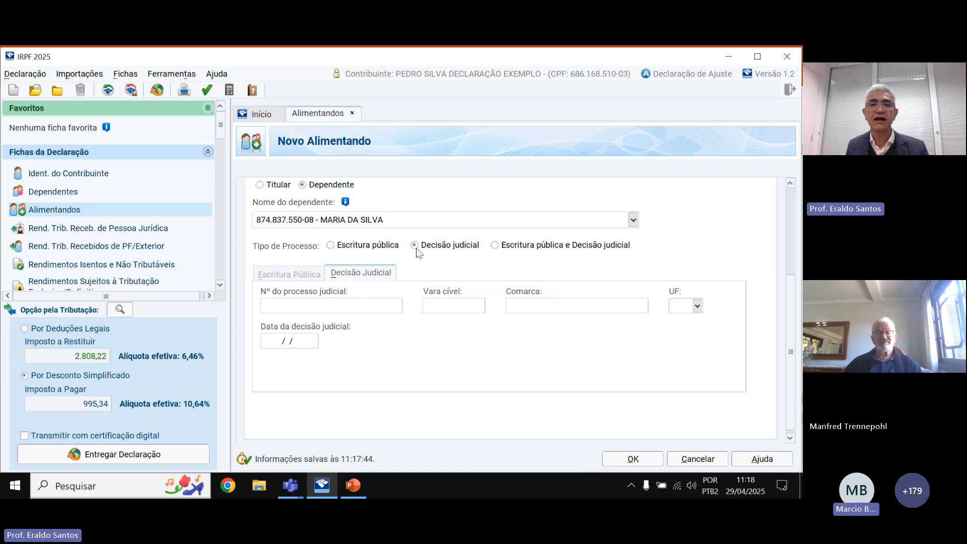
left_click(496, 246)
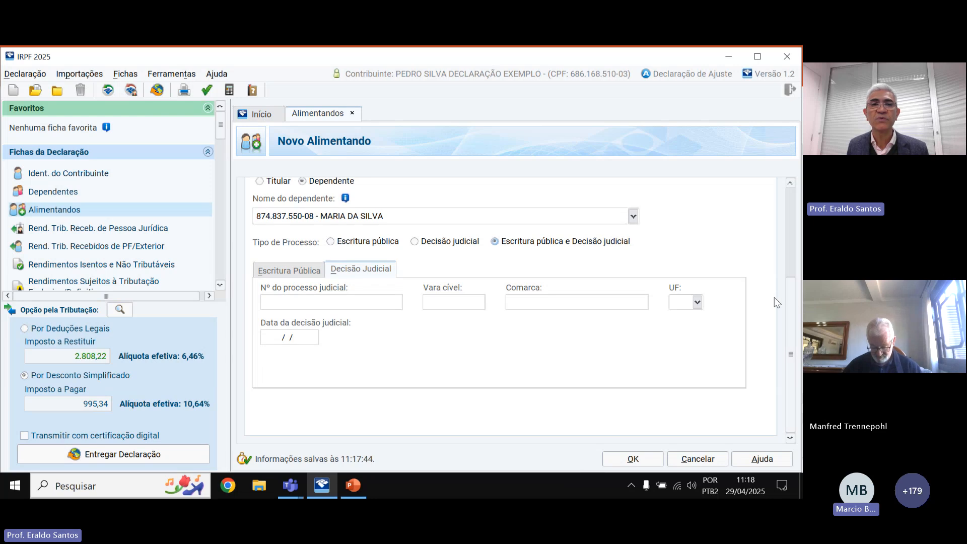
scroll(774, 297, "up", 5)
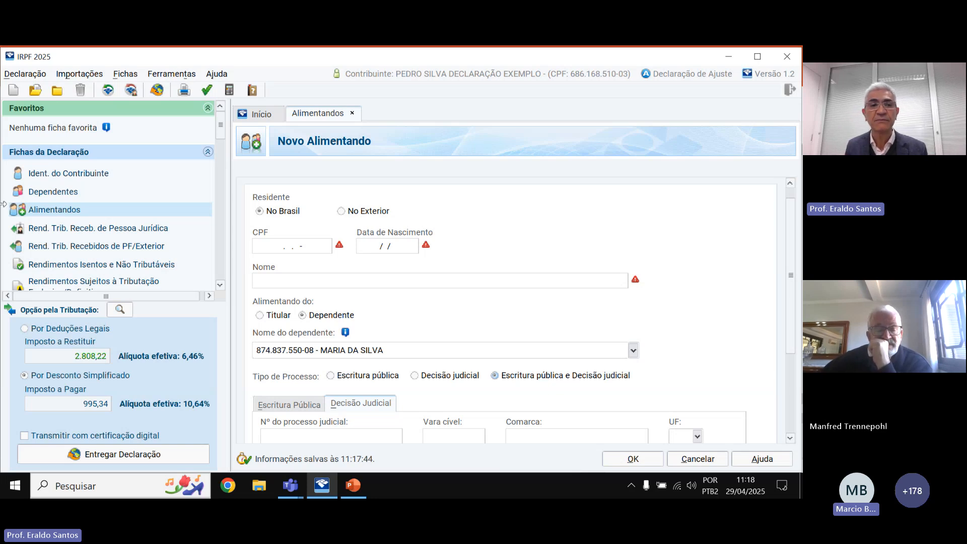
Leave the alimony entry via Dependentes and Alimentandos, then show taxable PJ income with BRF PREVIDÊNCIA.
left_click(79, 193)
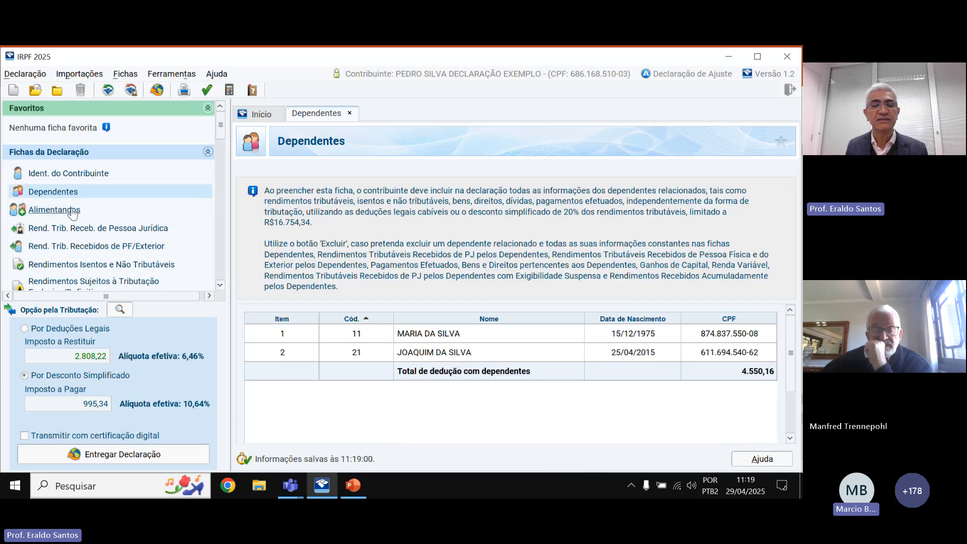
left_click(72, 213)
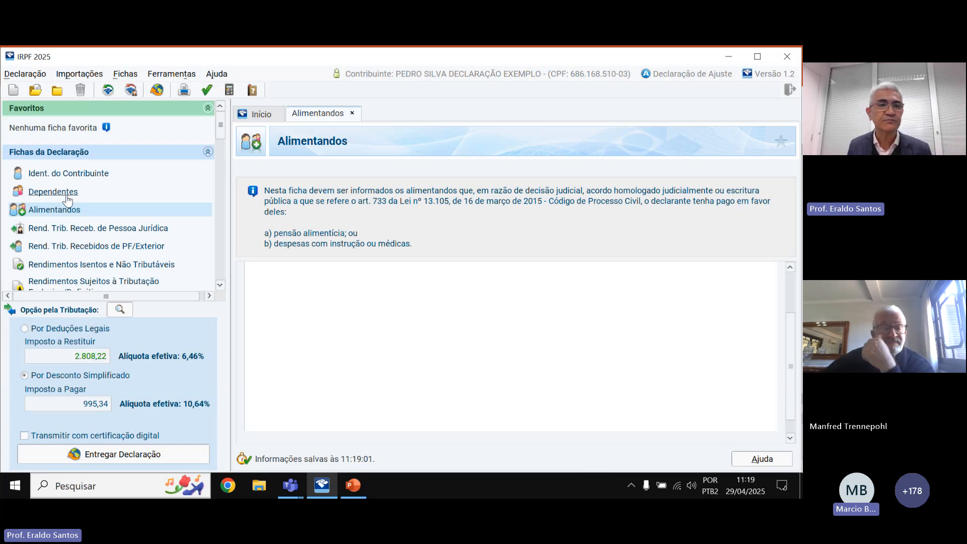
left_click(71, 229)
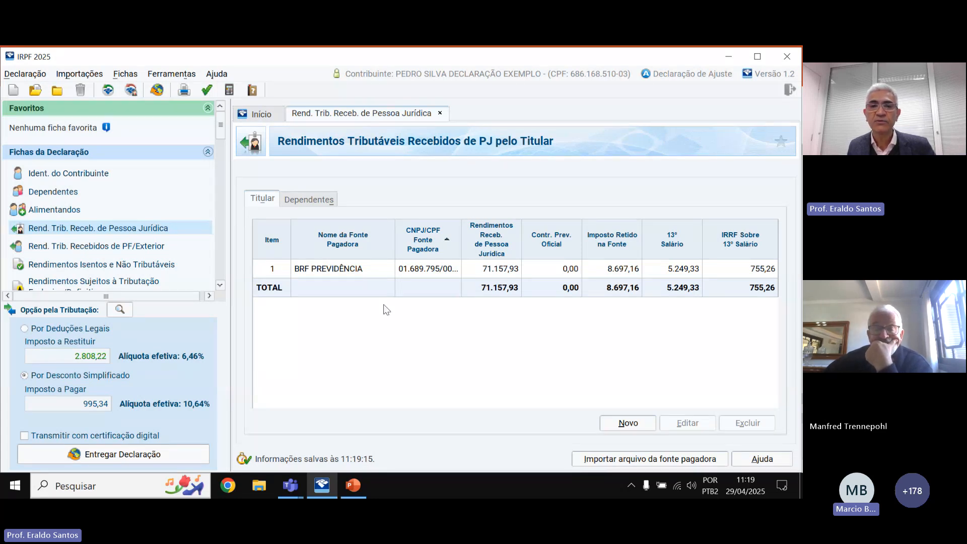
Open the BRF PREVIDÊNCIA income record for editing and review its CNPJ and 13º salário 5.249,33.
left_click(554, 268)
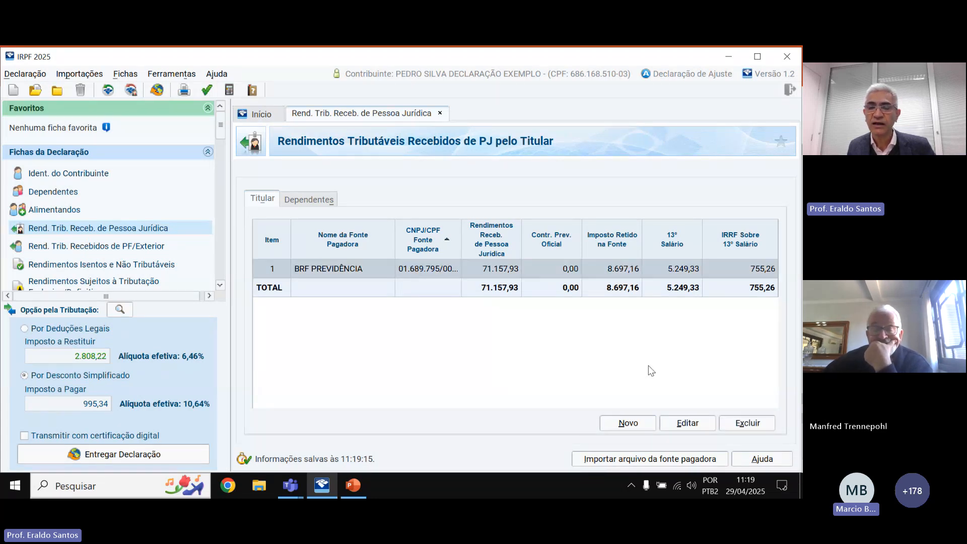
left_click(688, 422)
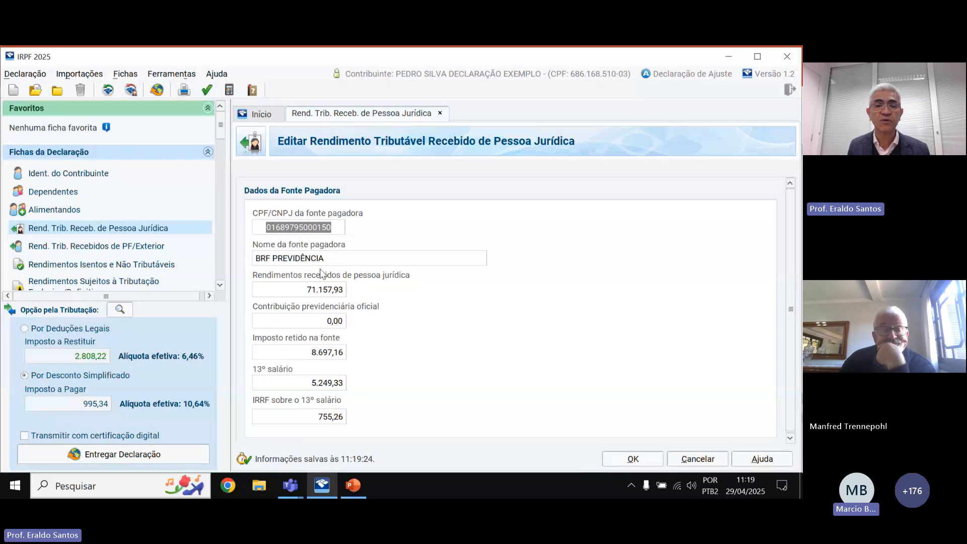
left_click(304, 228)
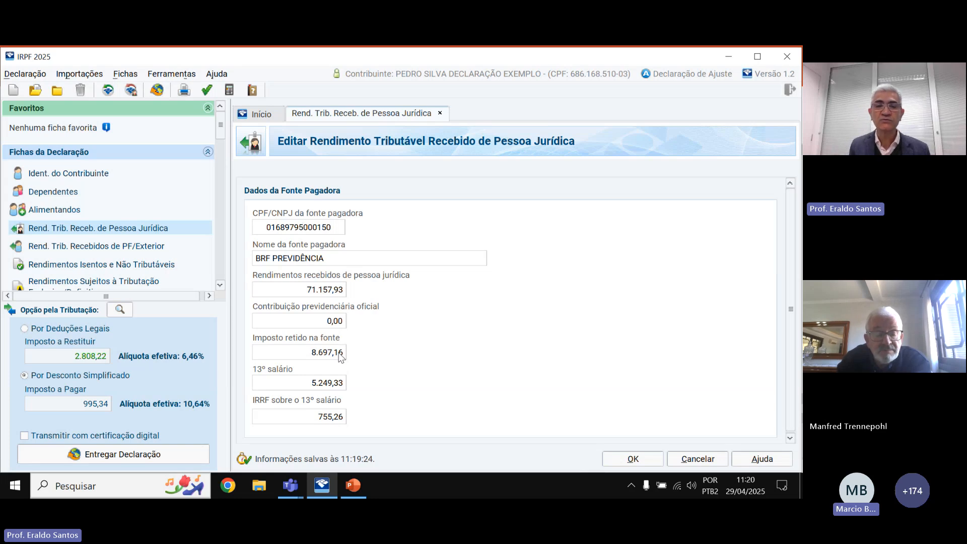
left_click(328, 385)
left_click(329, 417)
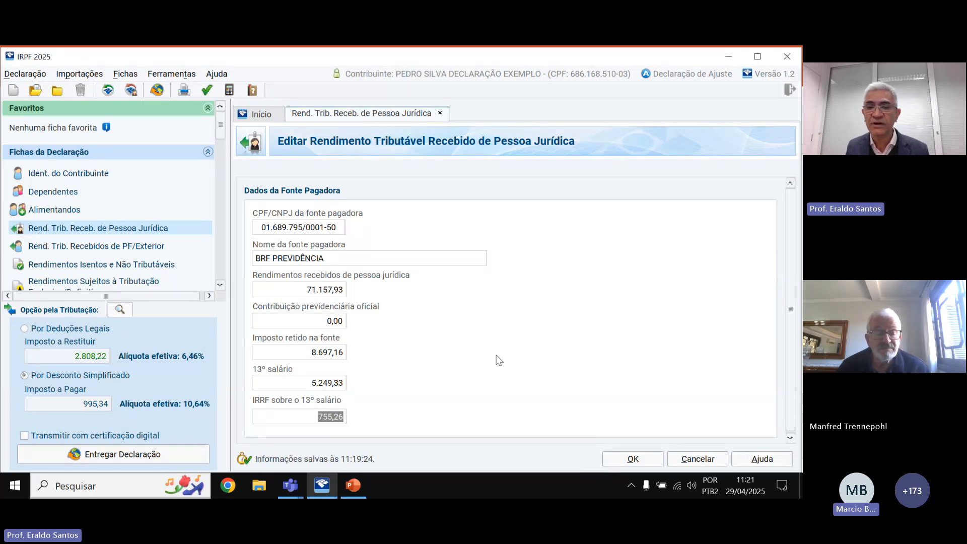
left_click(643, 458)
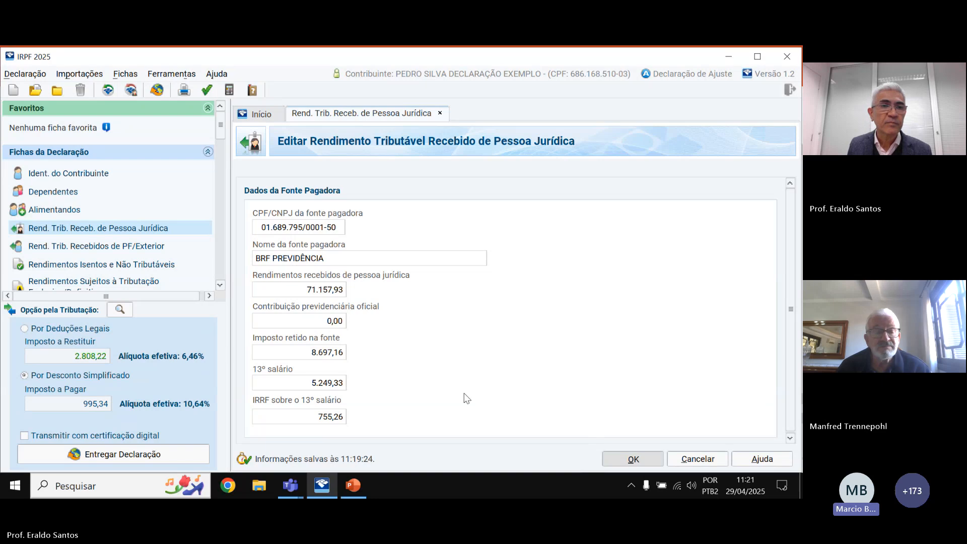
Review PF/Exterior taxable income, checking Dependentes, then select the holder's January 1.200,00 entry.
left_click(91, 247)
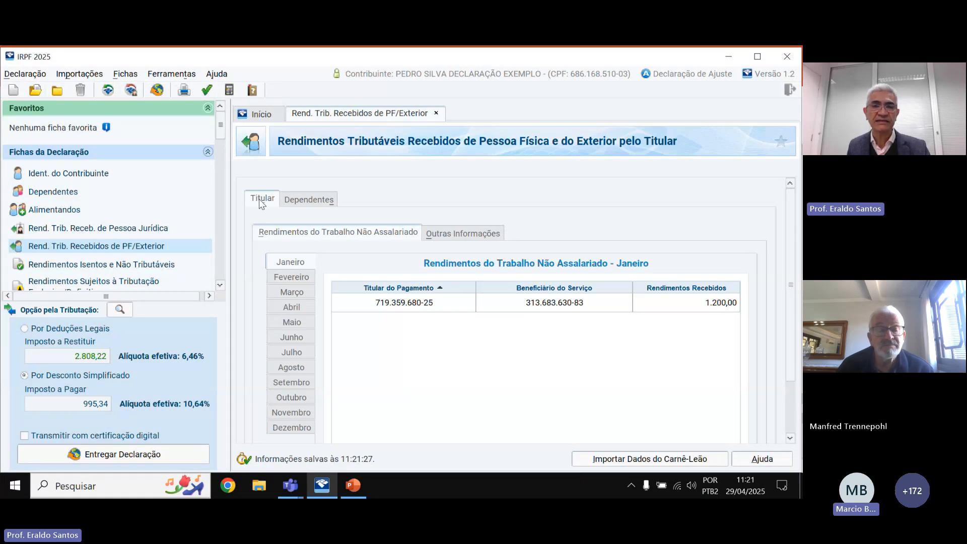
left_click(309, 199)
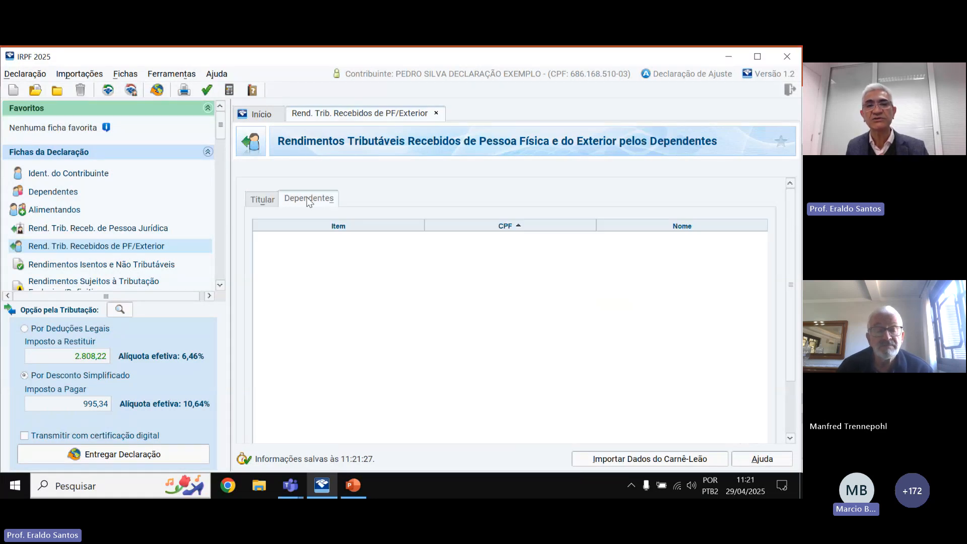
left_click(262, 198)
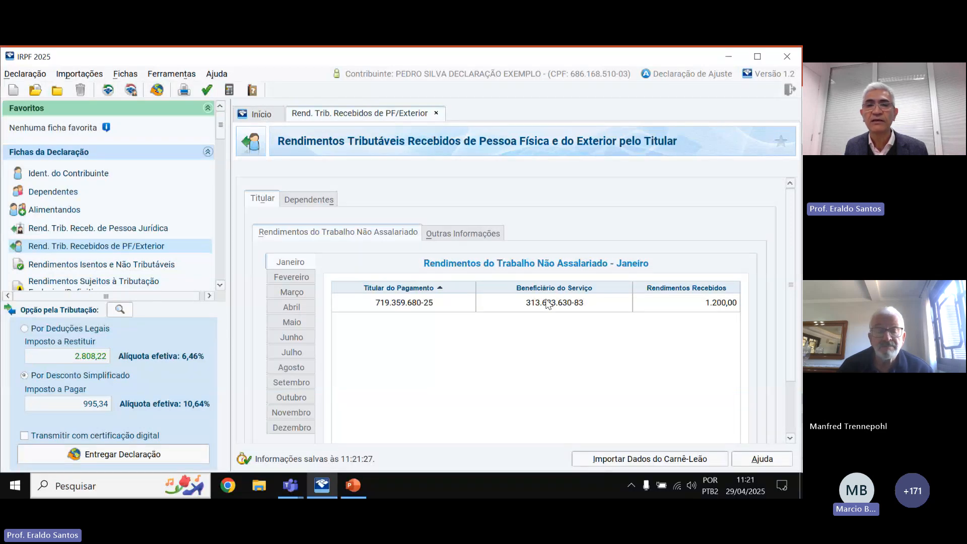
left_click(417, 302)
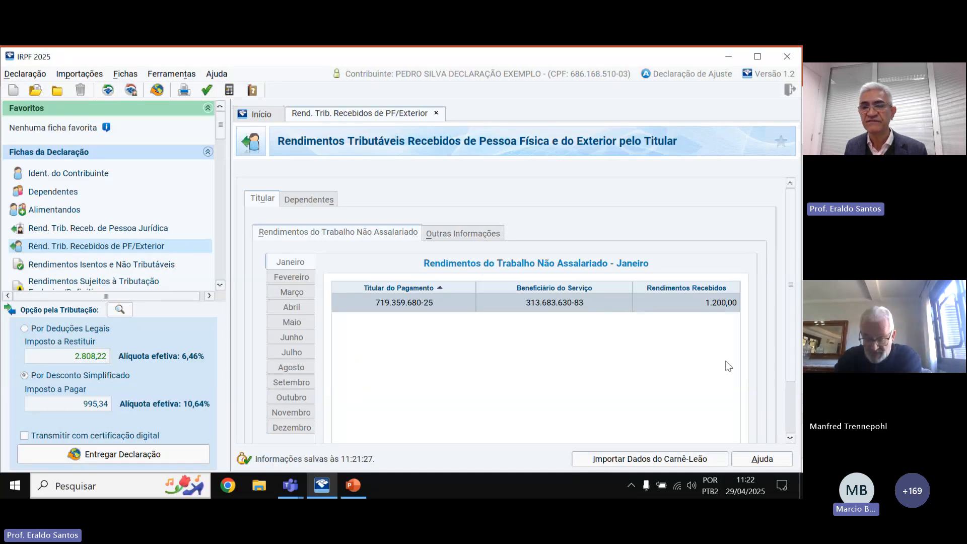
scroll(790, 285, "down", 3)
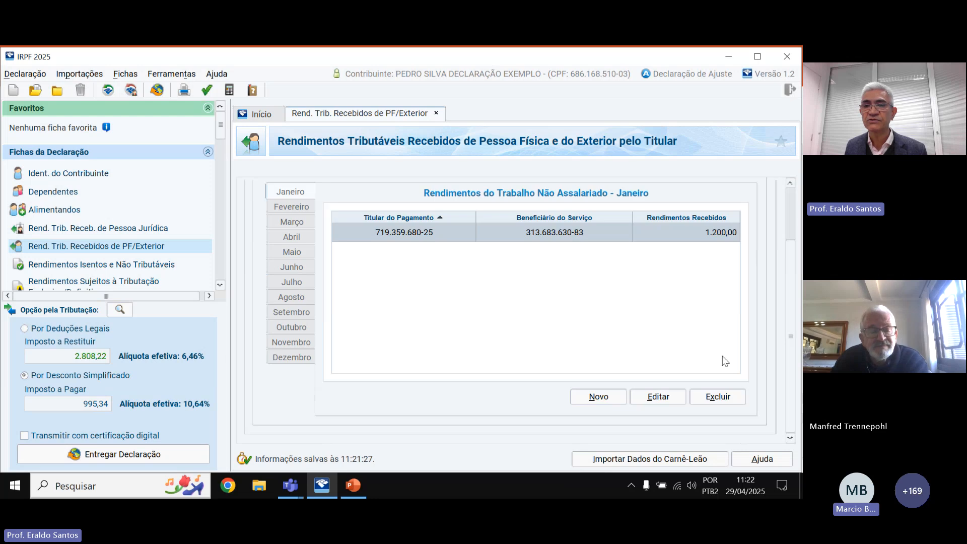
left_click(659, 396)
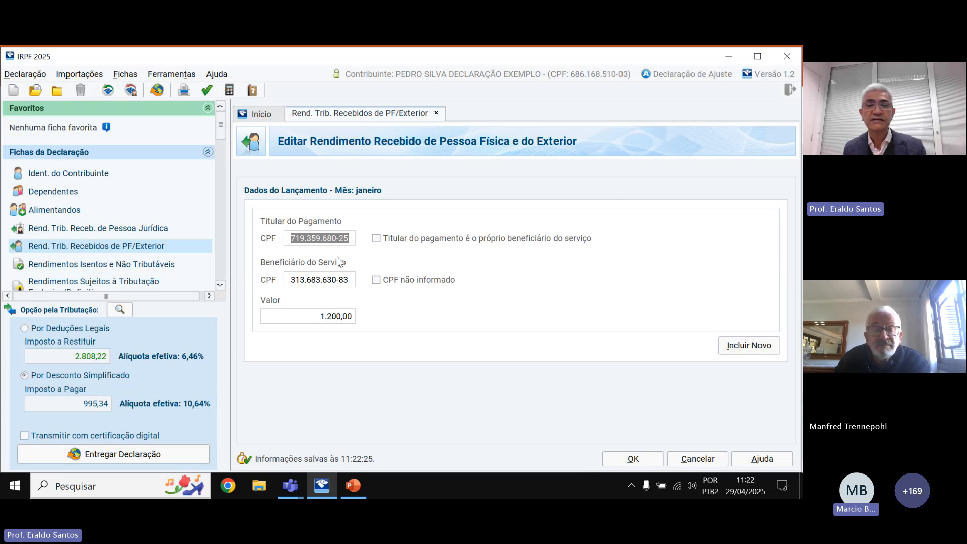
left_click(315, 240)
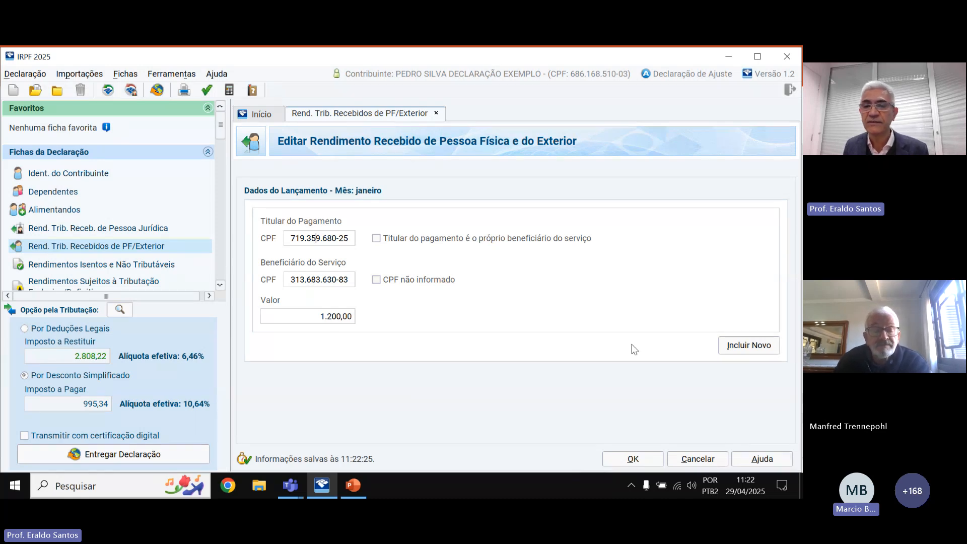
left_click(641, 457)
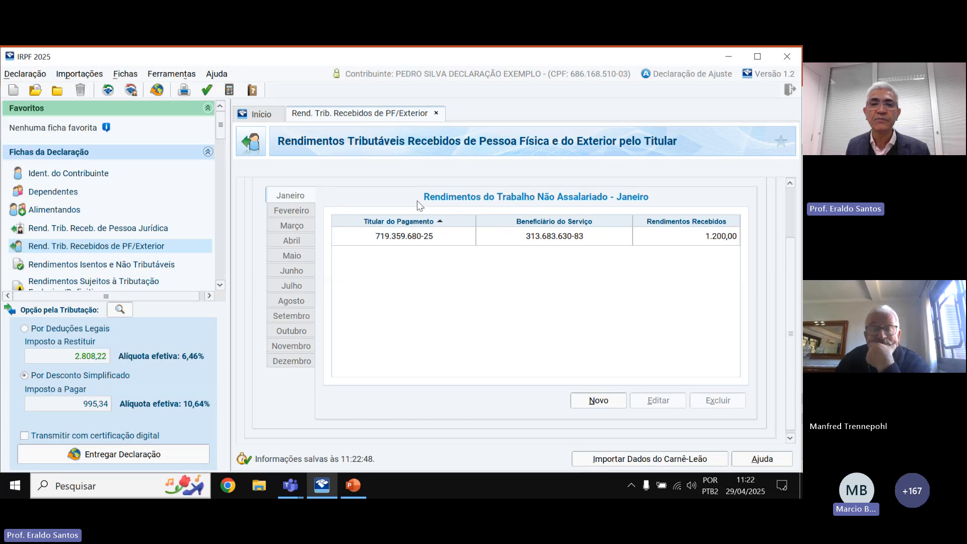
scroll(420, 206, "up", 1)
View the Outras Informações monthly summary, then show exempt income listing BRF PREVIDÊNCIA 24.751,74.
scroll(420, 201, "up", 1)
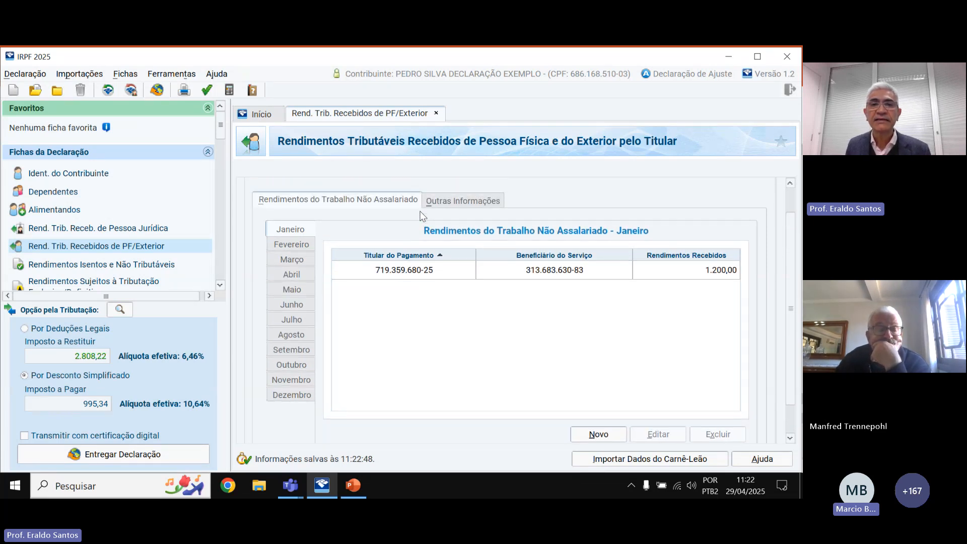
scroll(422, 215, "up", 1)
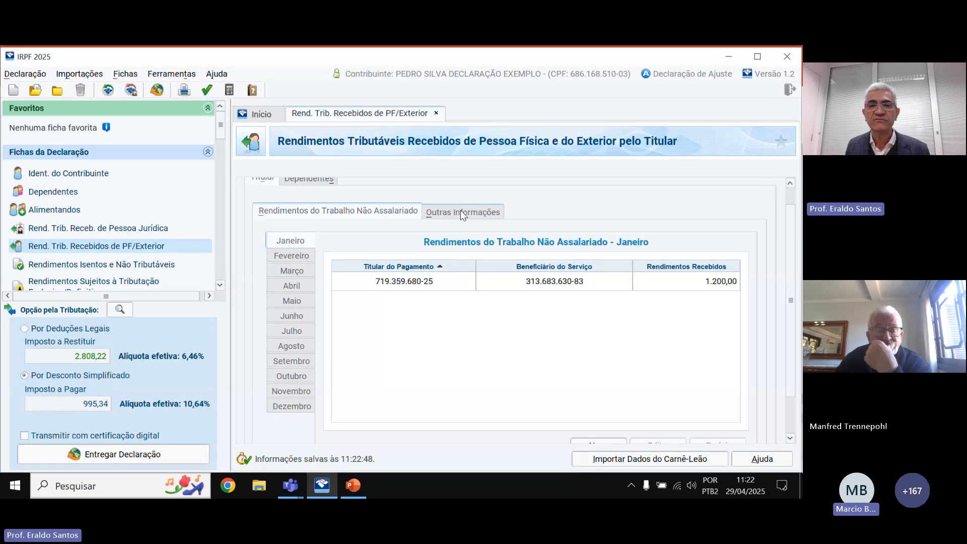
left_click(460, 210)
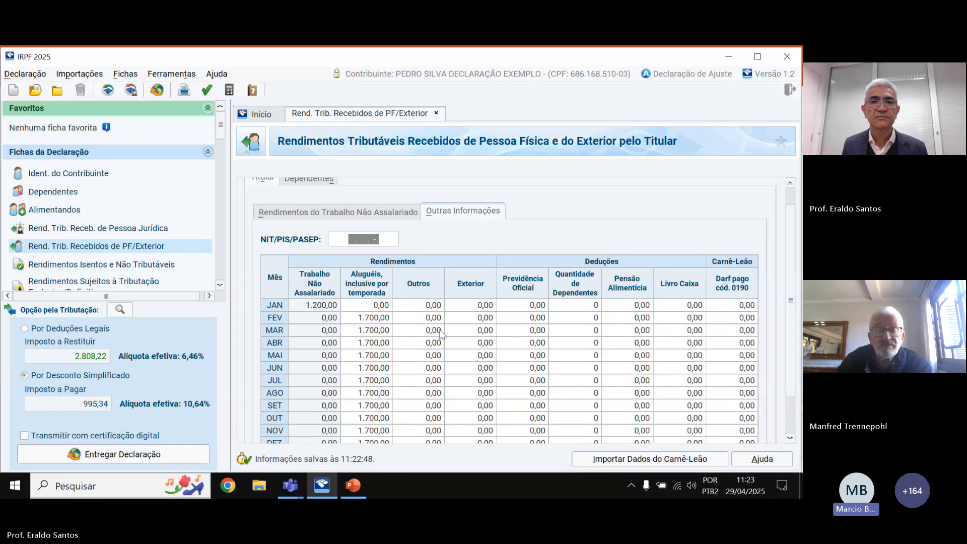
left_click(109, 265)
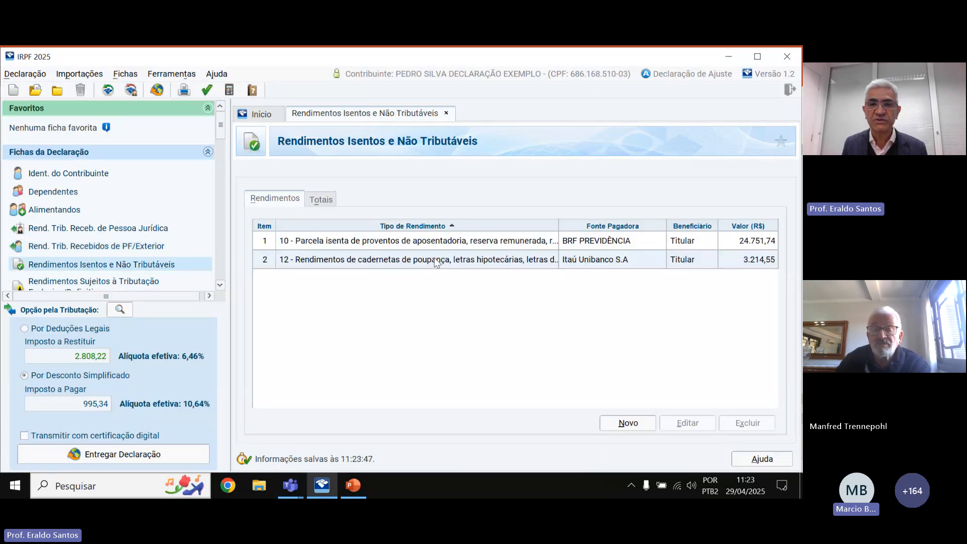
left_click(454, 244)
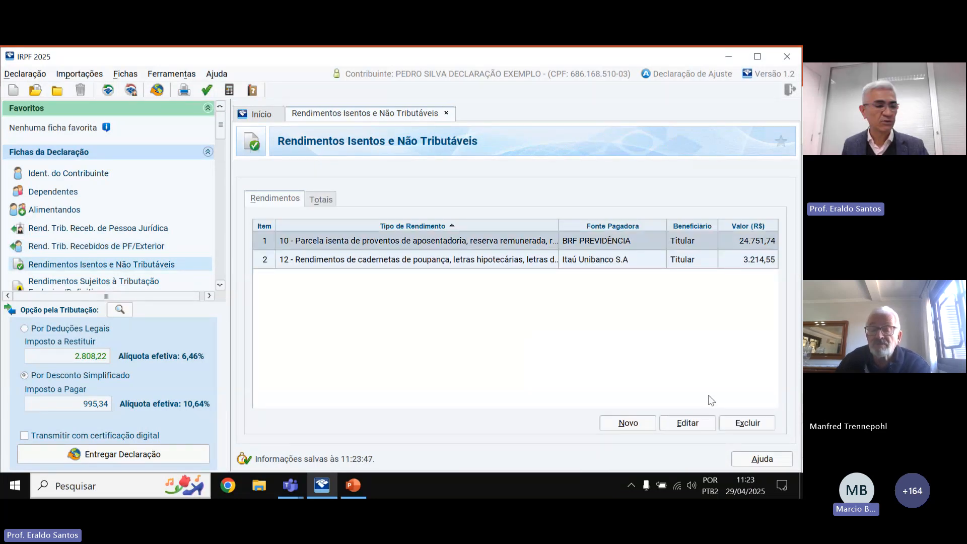
left_click(696, 422)
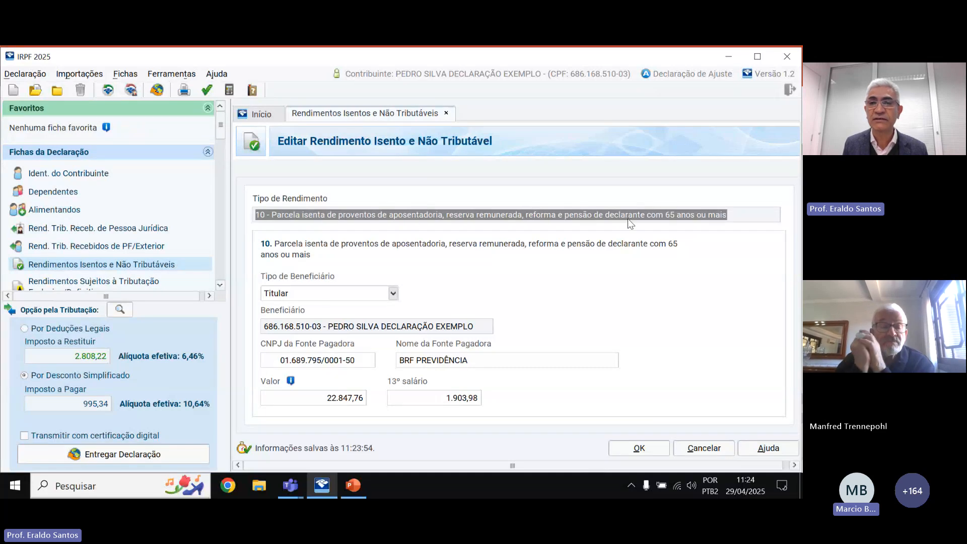
left_click(315, 219)
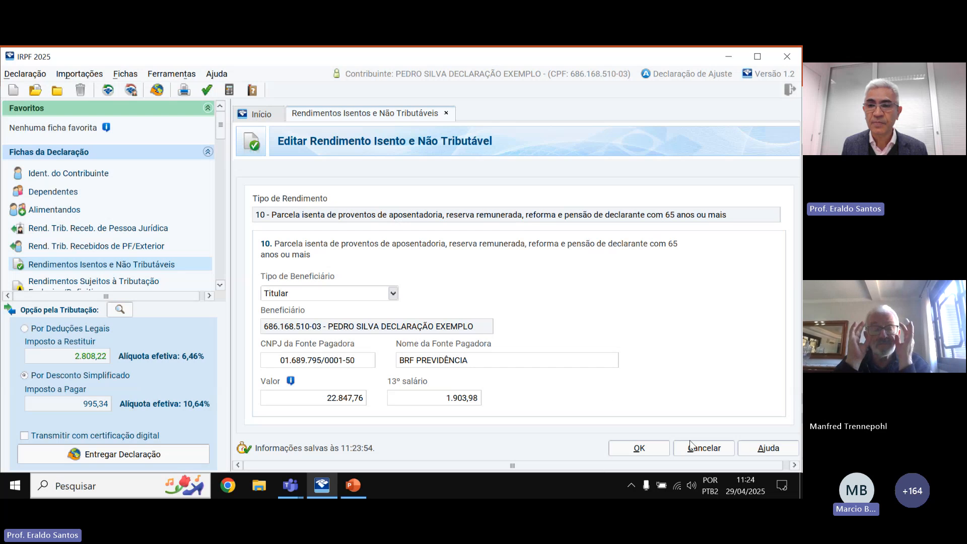
left_click(698, 454)
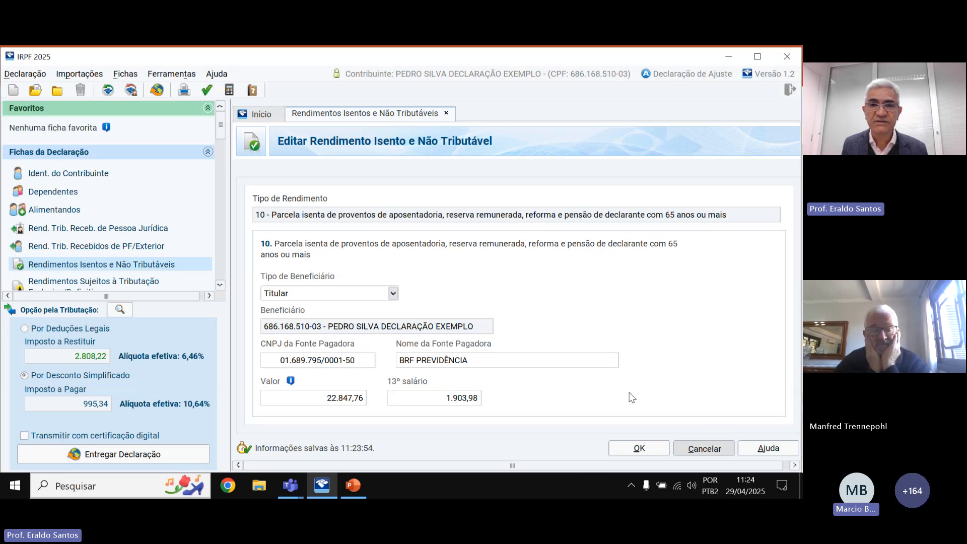
left_click(642, 427)
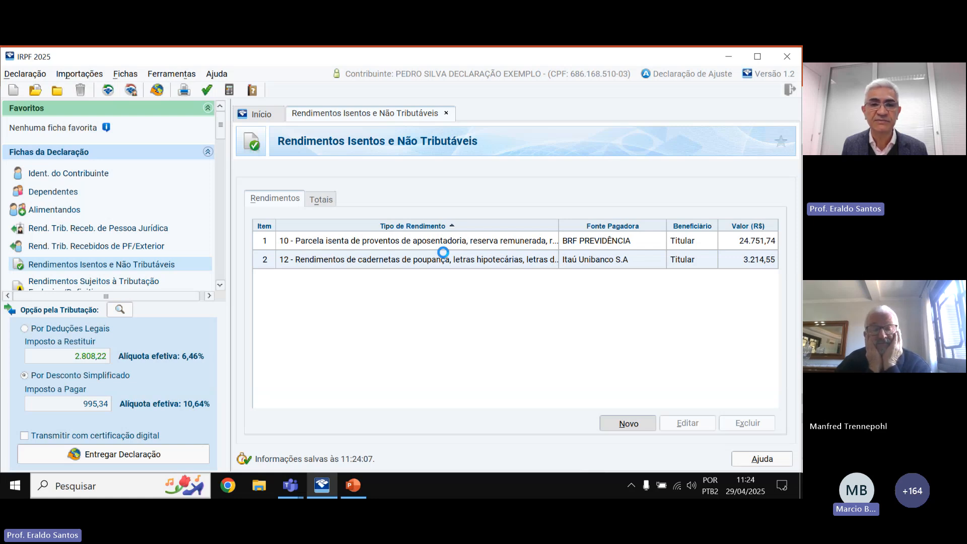
Cancel a new 99 - Outros exempt entry and reopen the BRF PREVIDÊNCIA retirement exemption for editing.
scroll(340, 337, "down", 2)
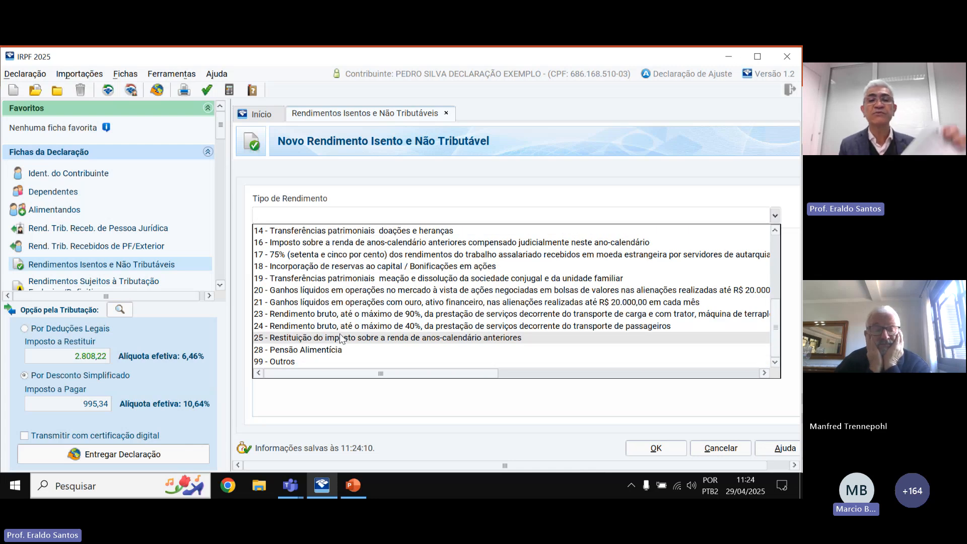
scroll(327, 322, "up", 4)
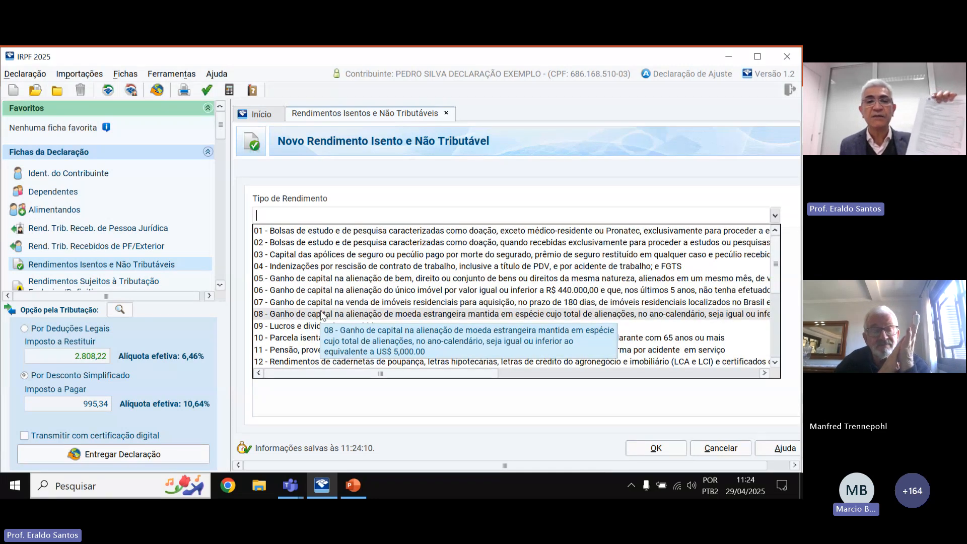
scroll(322, 304, "down", 5)
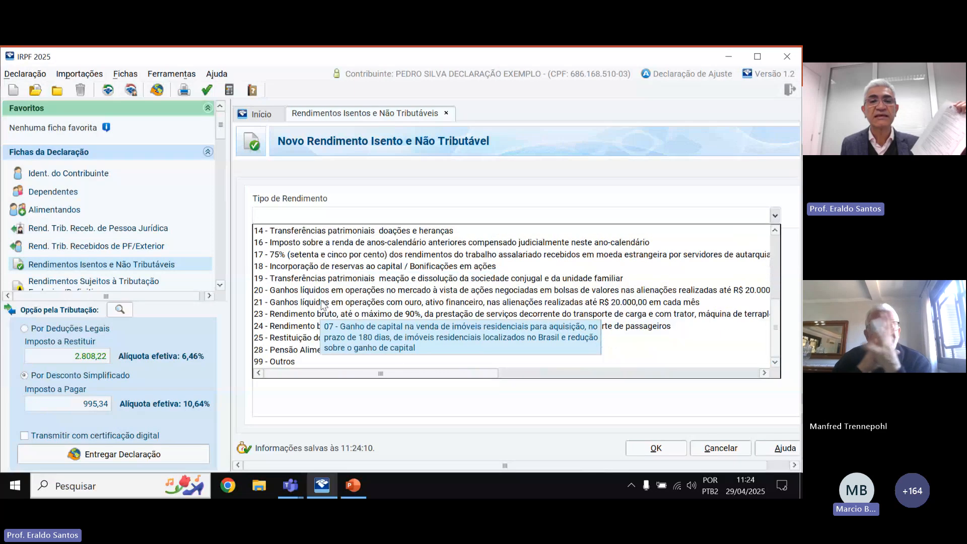
left_click(280, 363)
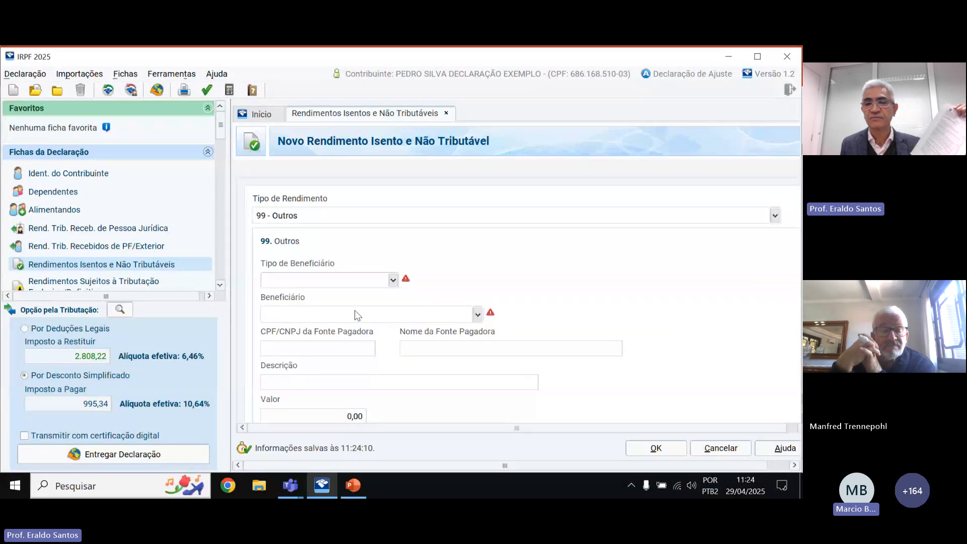
left_click(721, 448)
left_click(474, 246)
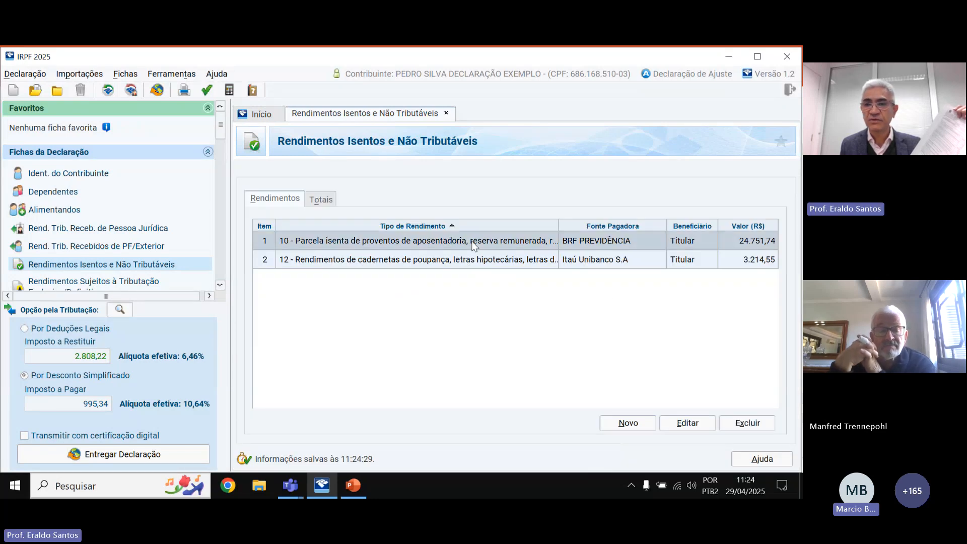
left_click(691, 424)
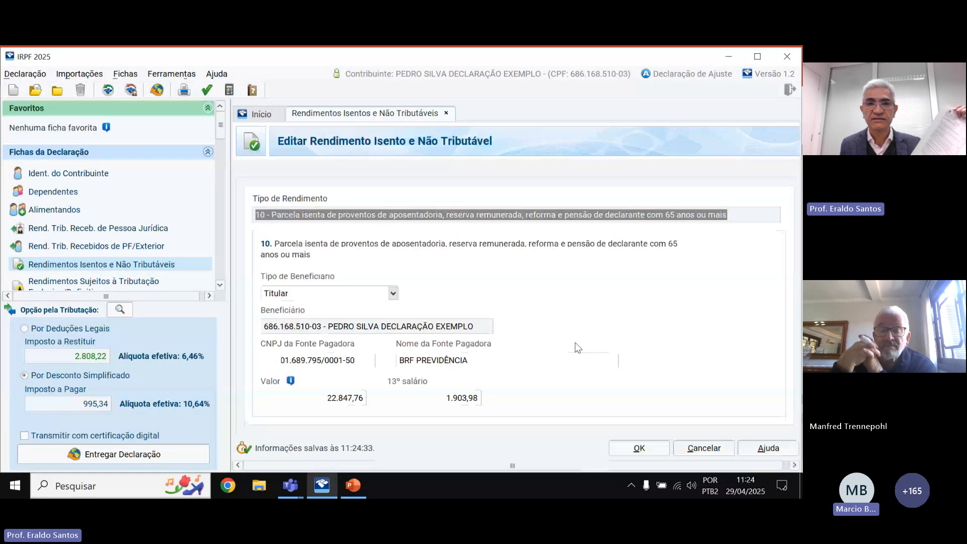
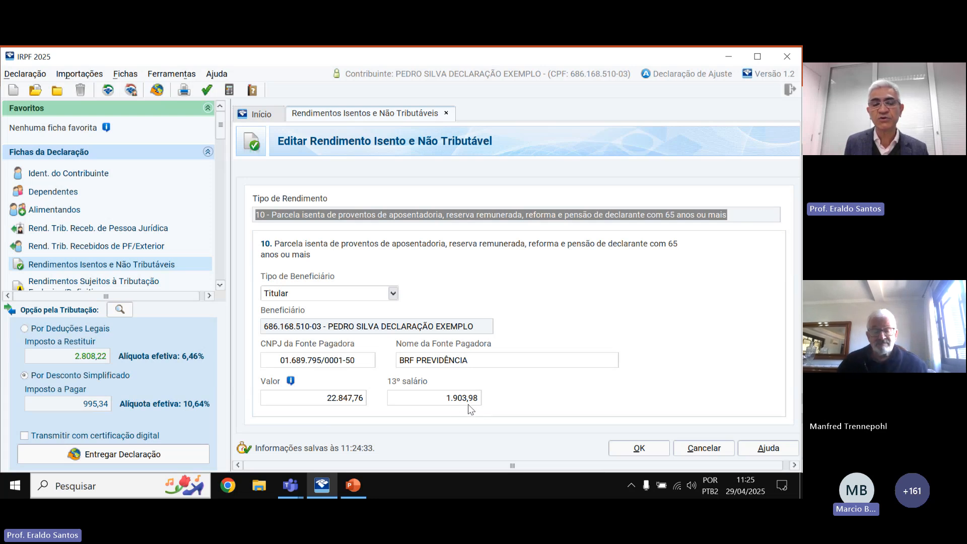
Change the BRF PREVIDÊNCIA exempt amount to 44000, capping it at 24.751,74 and moving the excess to taxable PJ income.
left_click(357, 399)
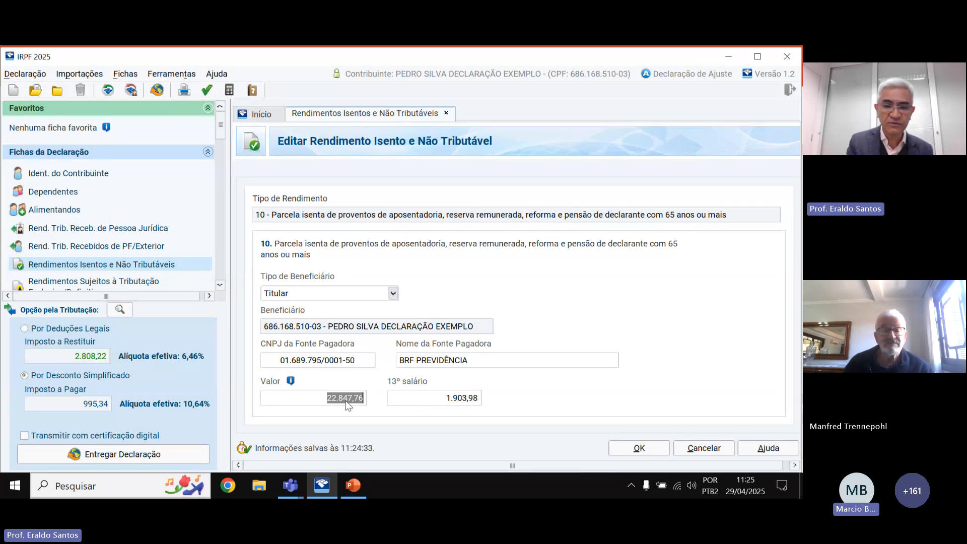
type("44")
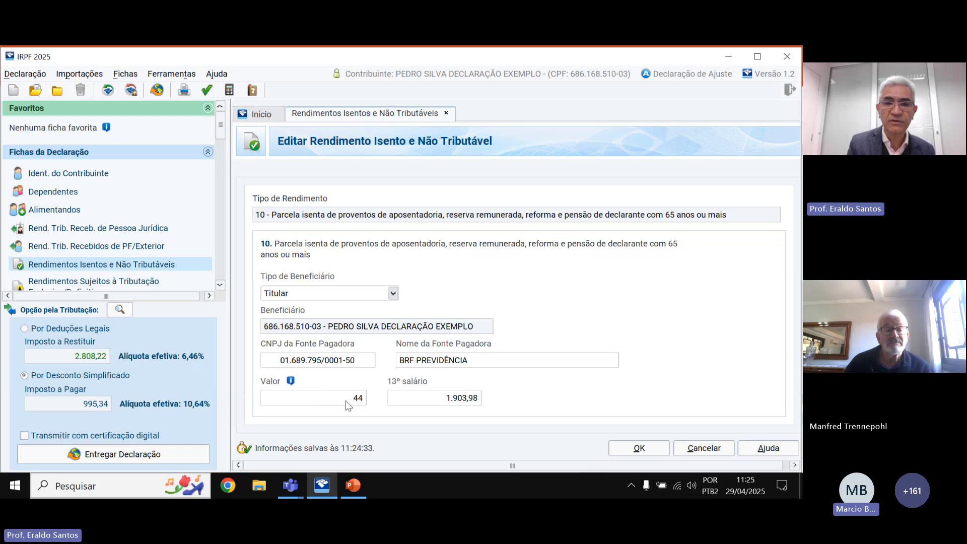
type("000")
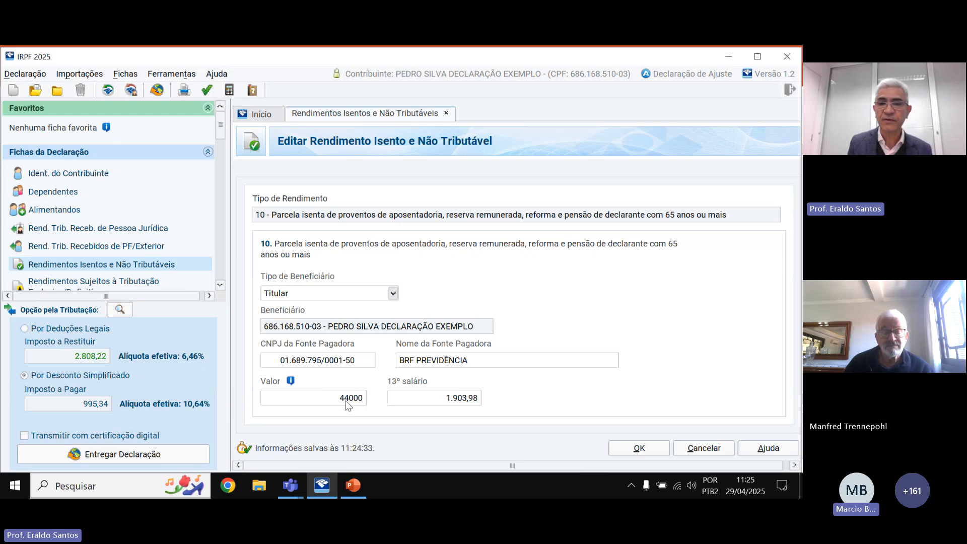
left_click(639, 451)
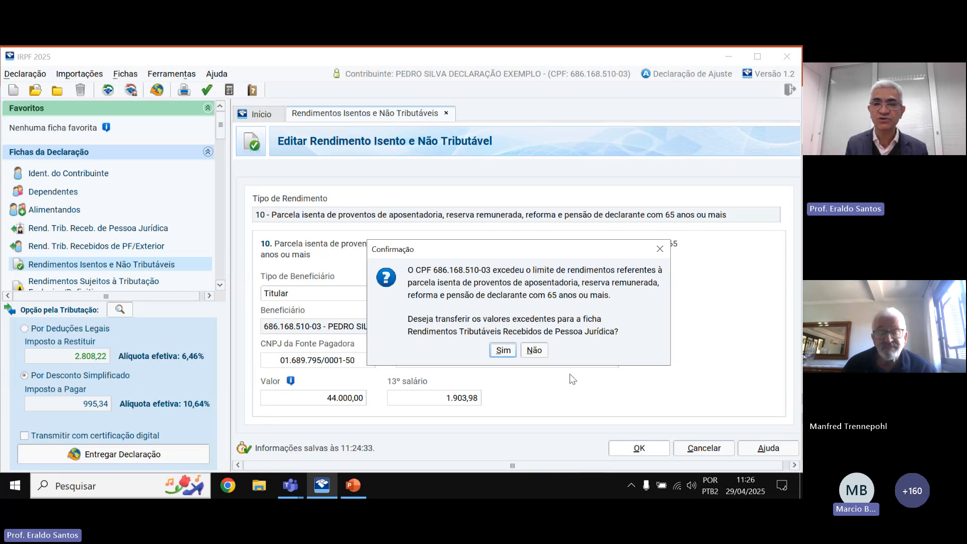
left_click(502, 350)
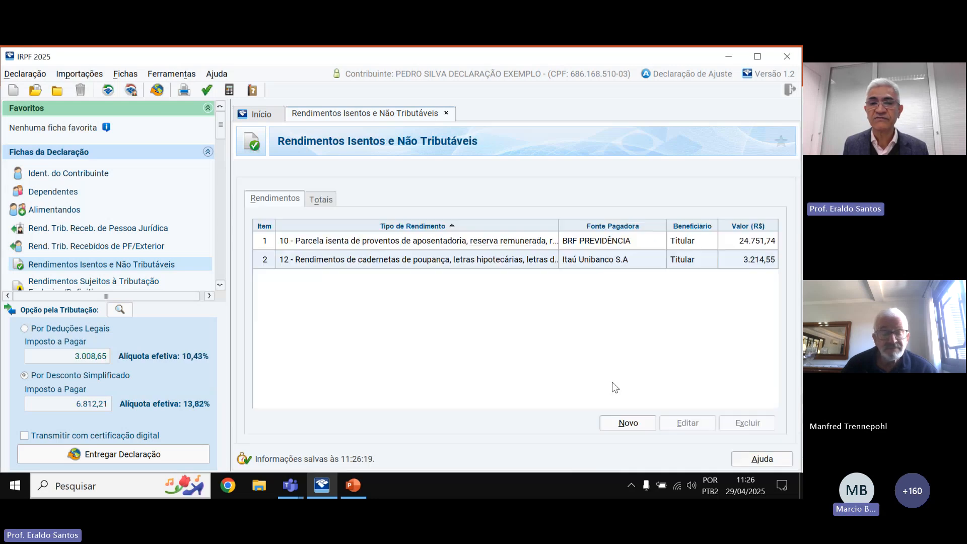
left_click(749, 247)
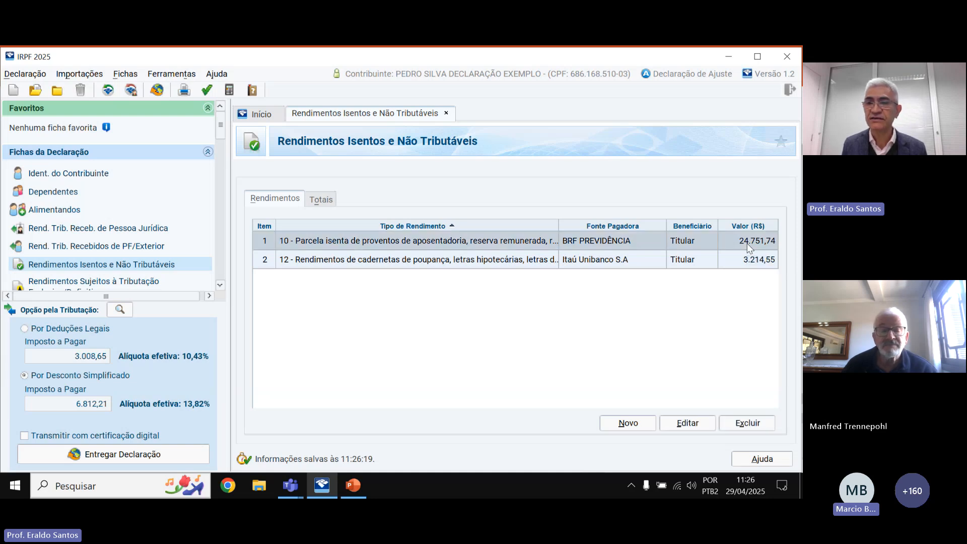
left_click(697, 428)
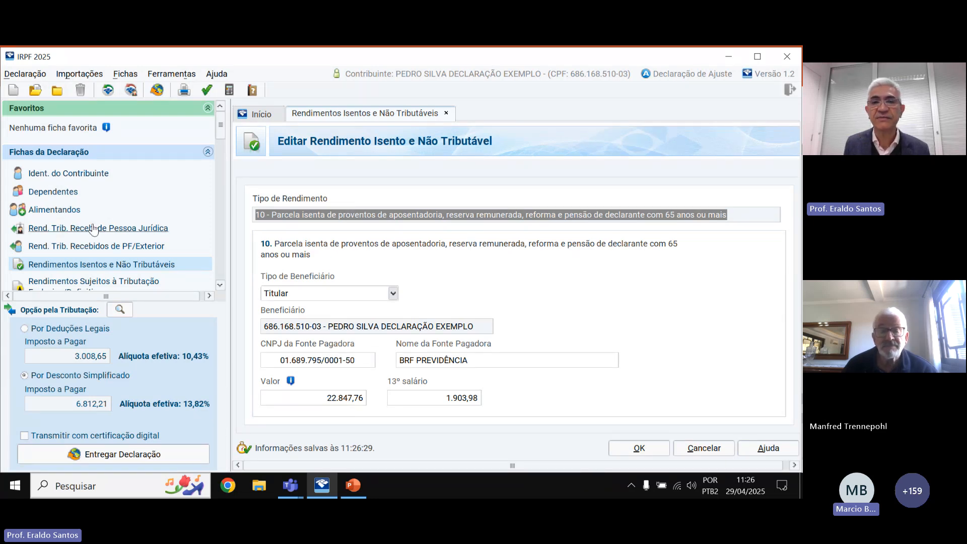
left_click(190, 224)
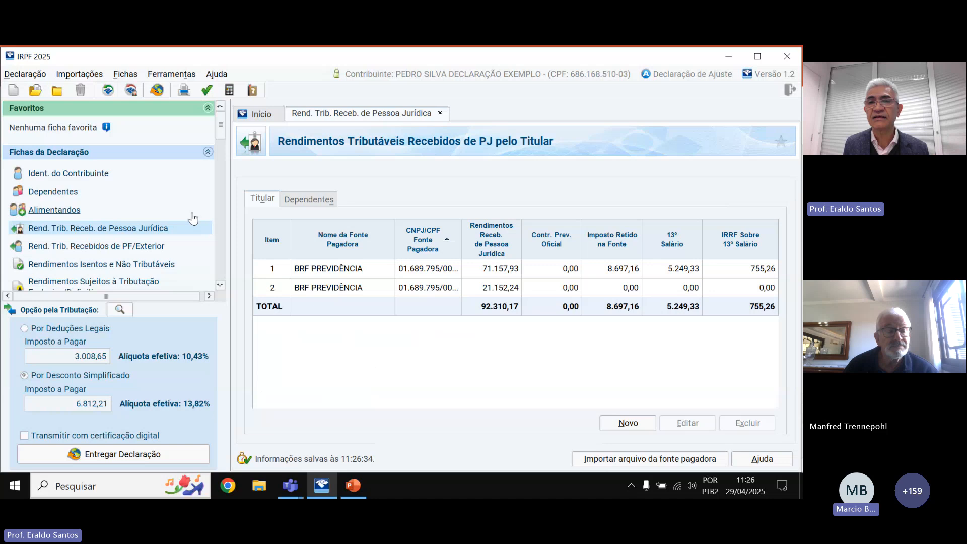
left_click(491, 294)
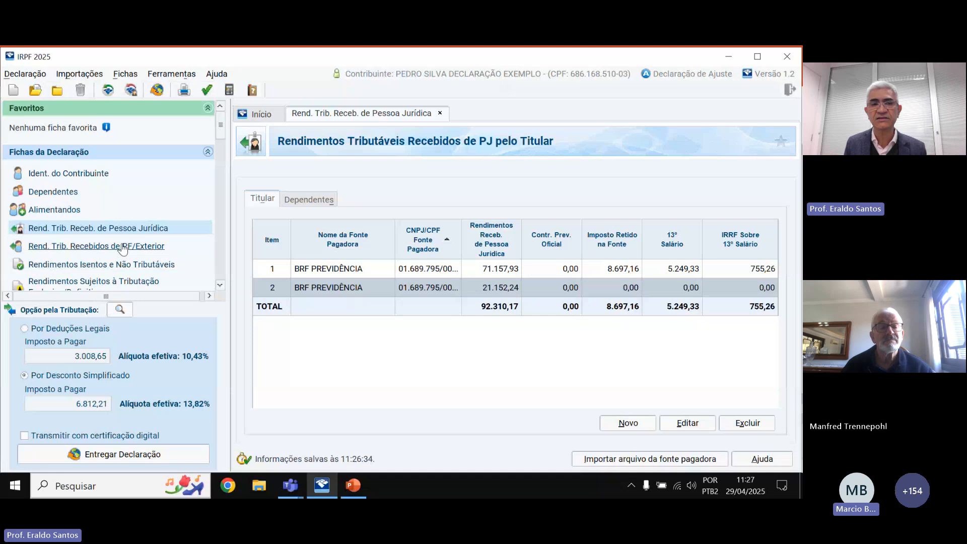
scroll(149, 252, "down", 1)
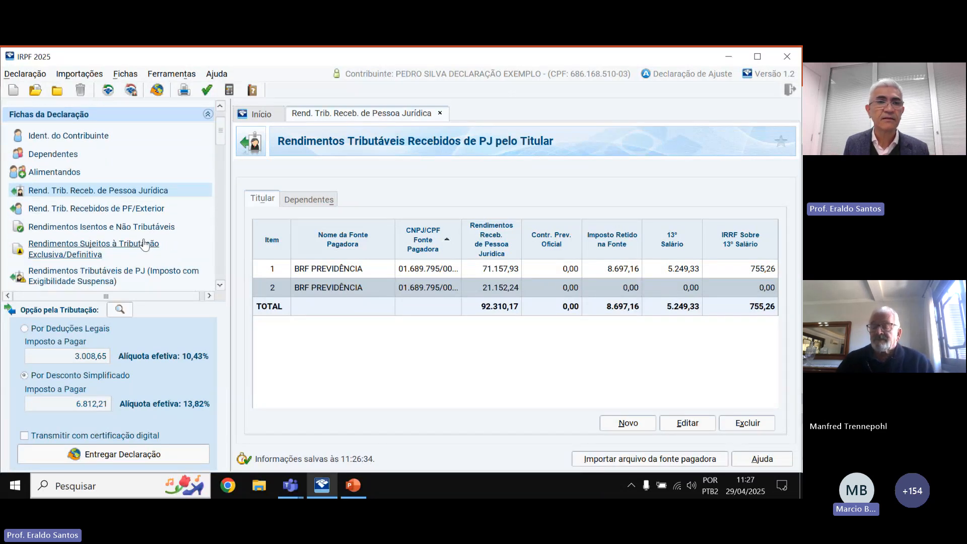
left_click(123, 227)
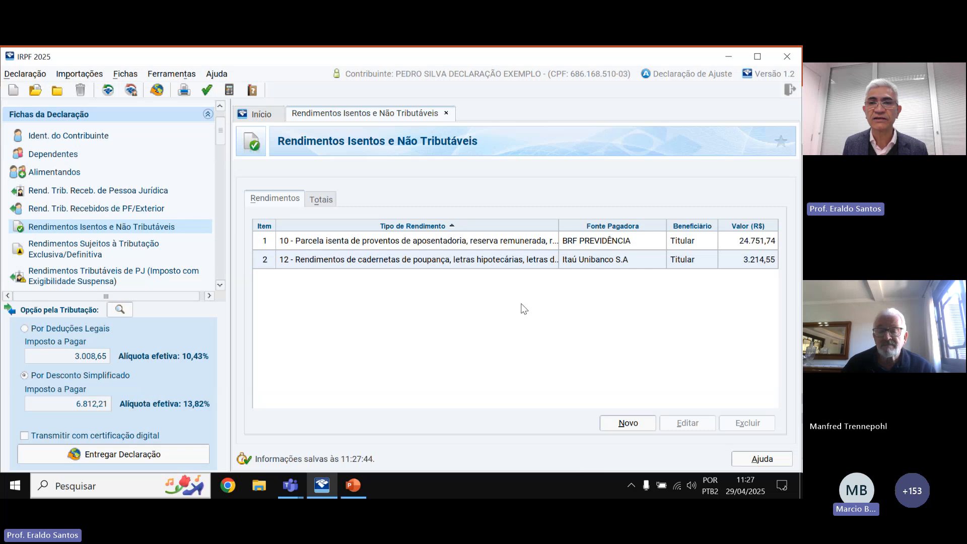
Review the savings-income exempt entry, then show Bens e Direitos with the apartment, car and savings.
left_click(427, 260)
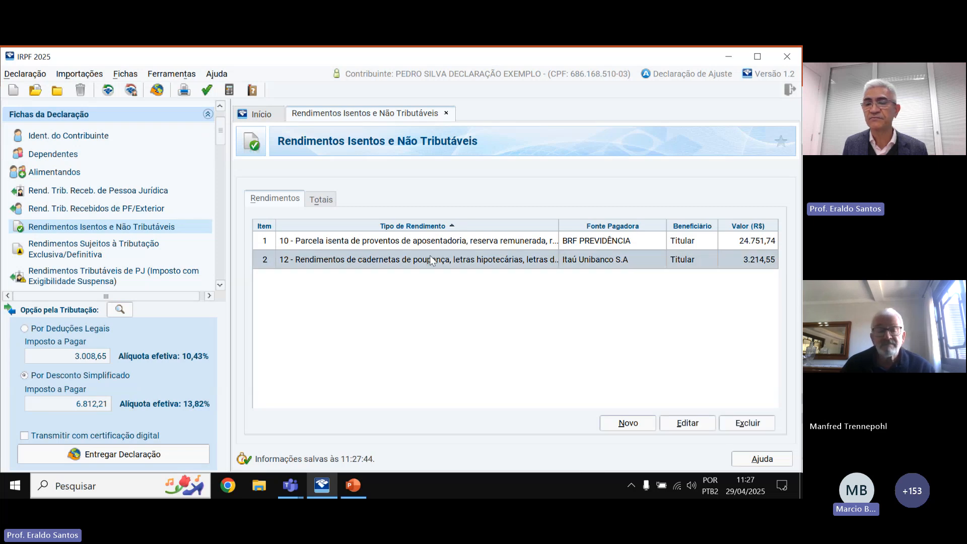
left_click(691, 423)
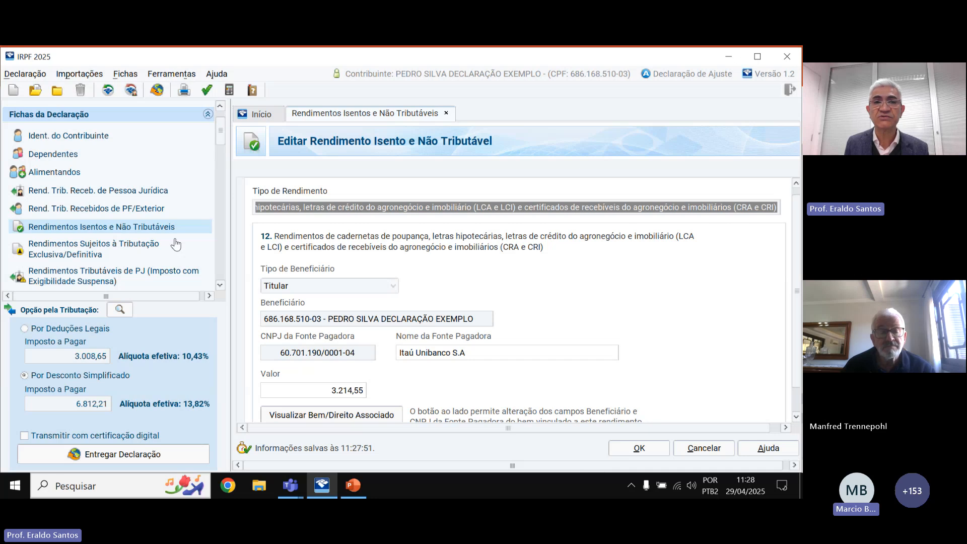
left_click(349, 212)
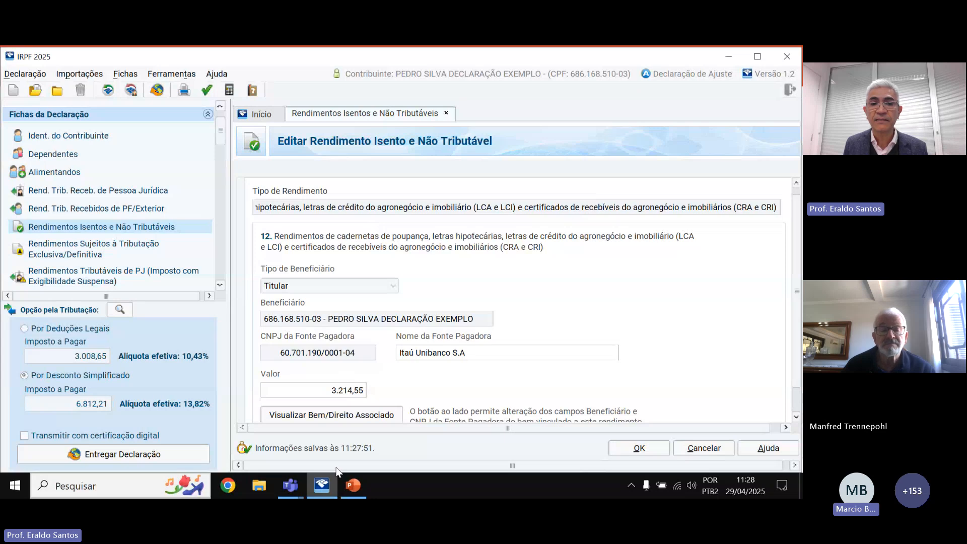
scroll(456, 353, "down", 2)
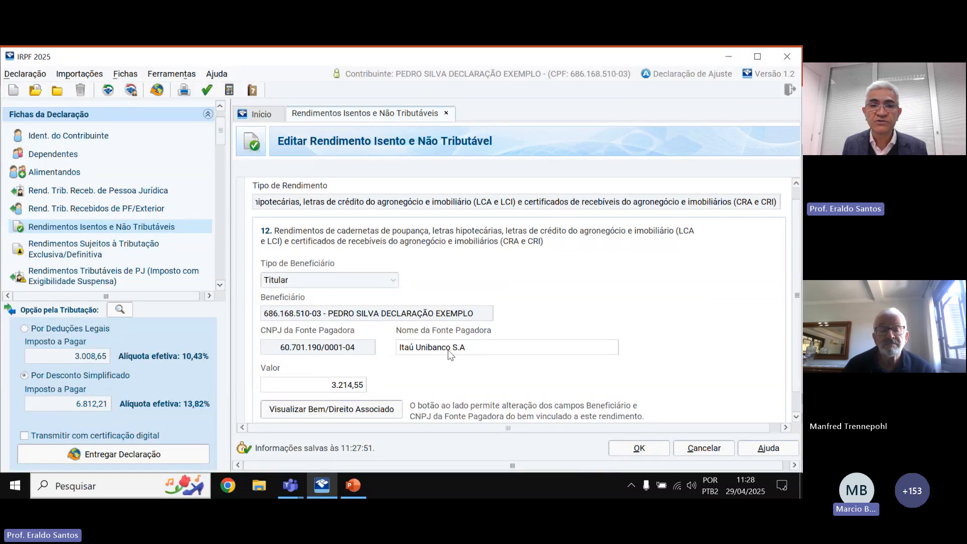
scroll(451, 354, "down", 2)
scroll(324, 237, "up", 2)
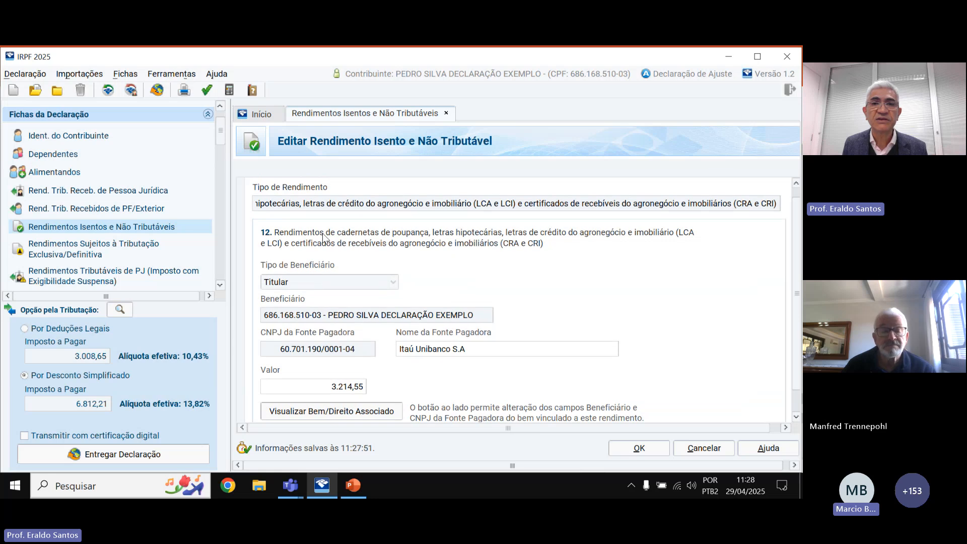
scroll(324, 236, "up", 1)
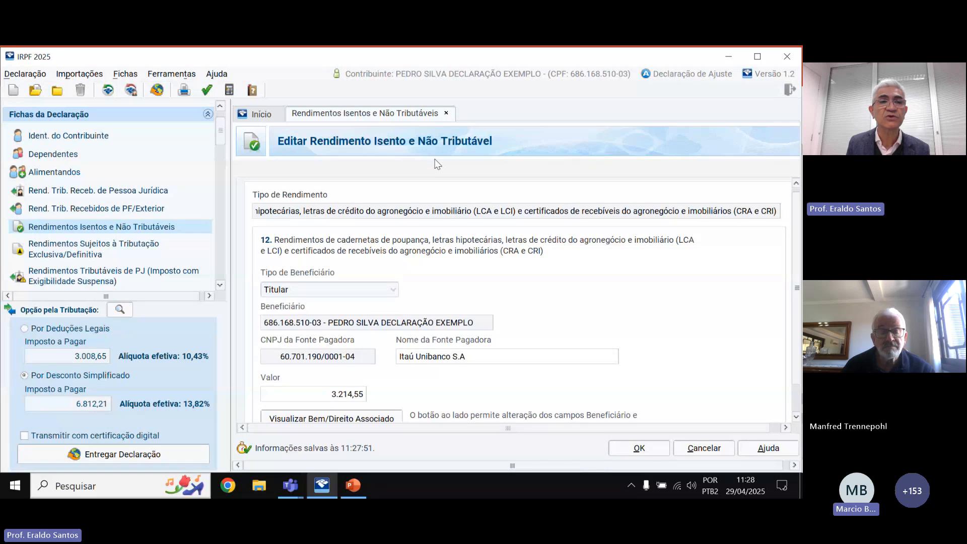
left_click_drag(220, 131, 222, 164)
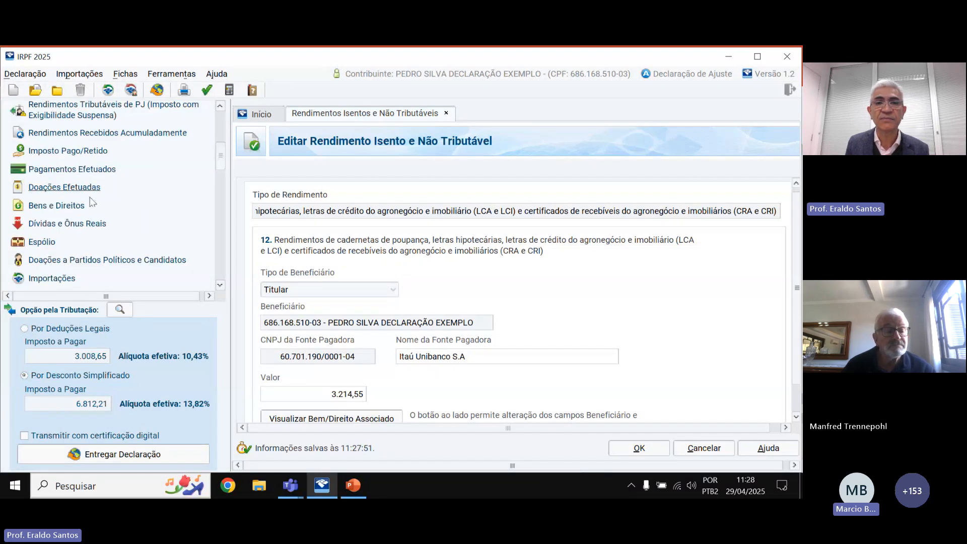
left_click(57, 207)
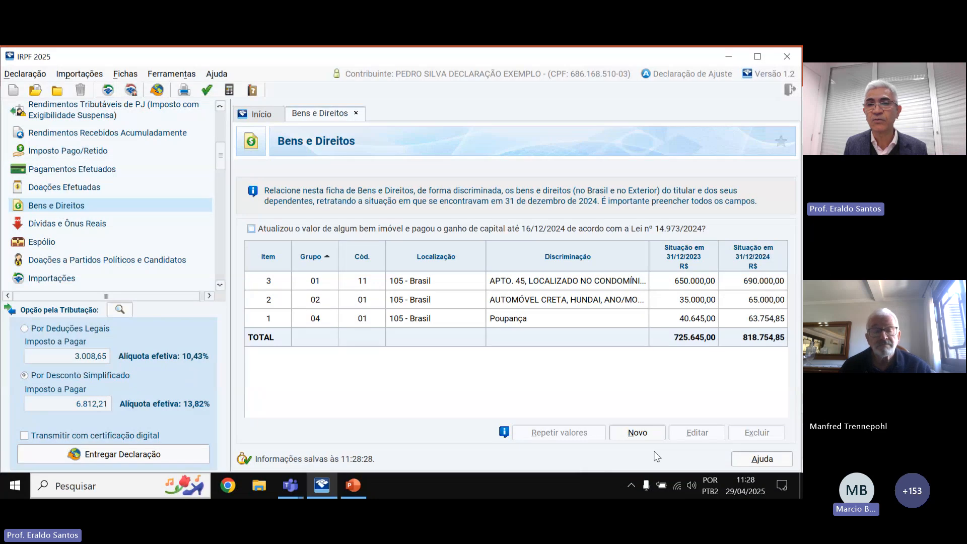
Open the Poupança asset's linked exempt income (3.214,55 from Itaú Unibanco), then return to Bens e Direitos.
left_click(536, 320)
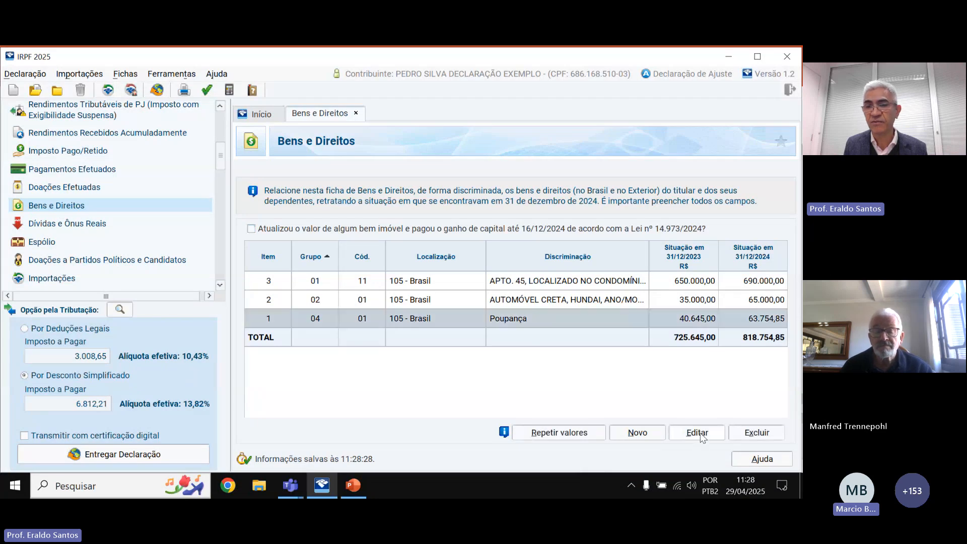
left_click(699, 432)
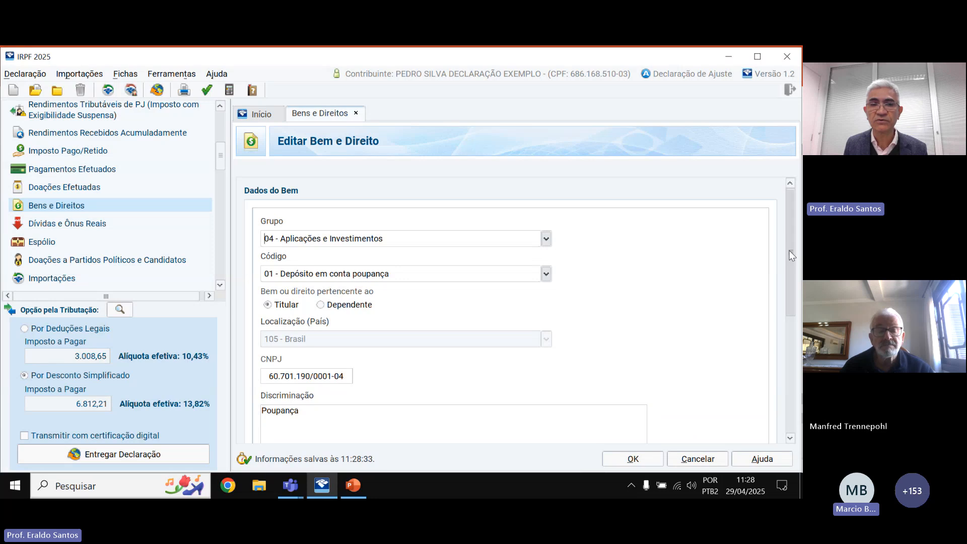
scroll(793, 271, "down", 1)
scroll(793, 271, "down", 7)
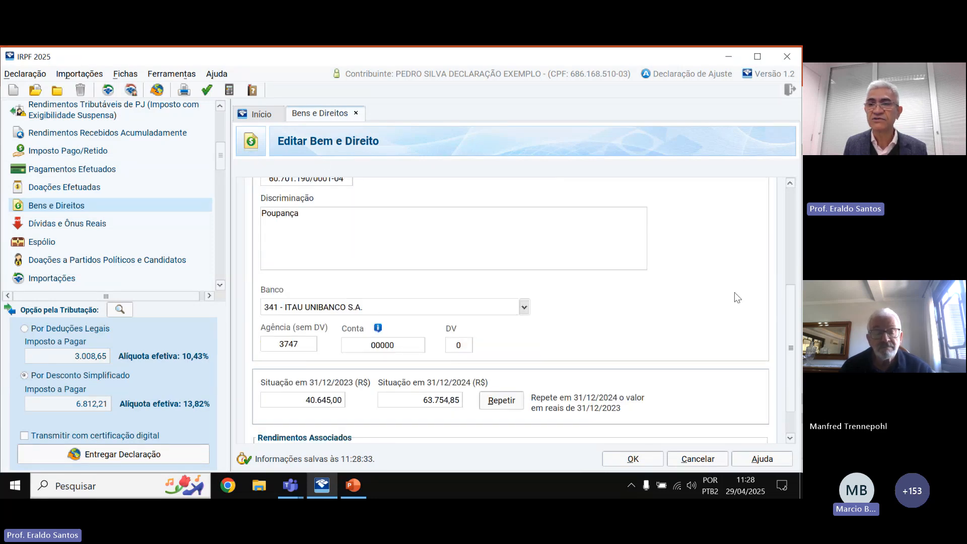
scroll(790, 292, "down", 2)
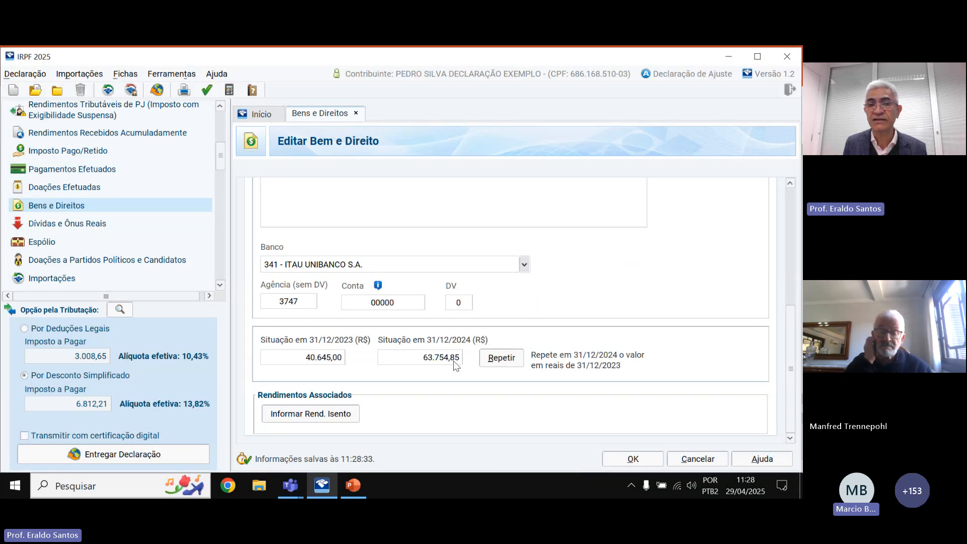
left_click(304, 418)
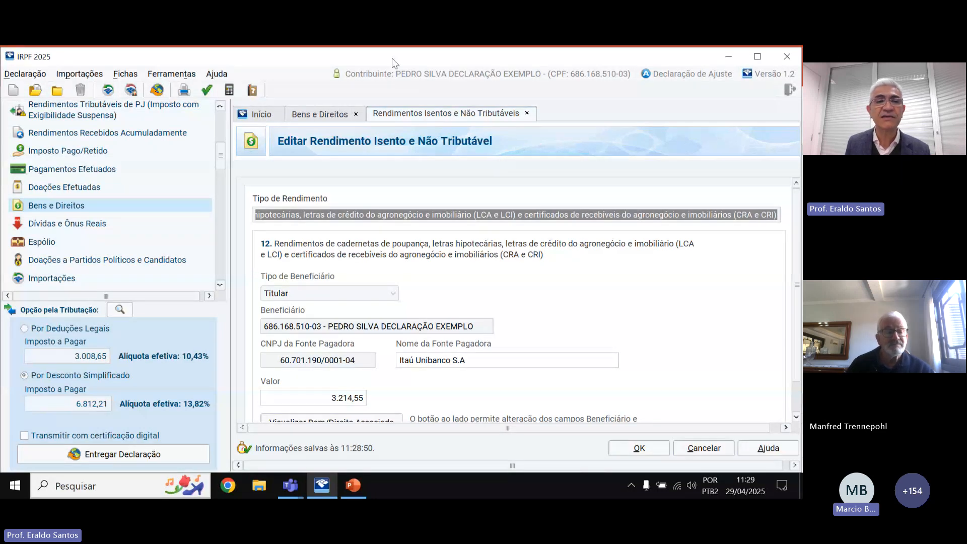
left_click(92, 205)
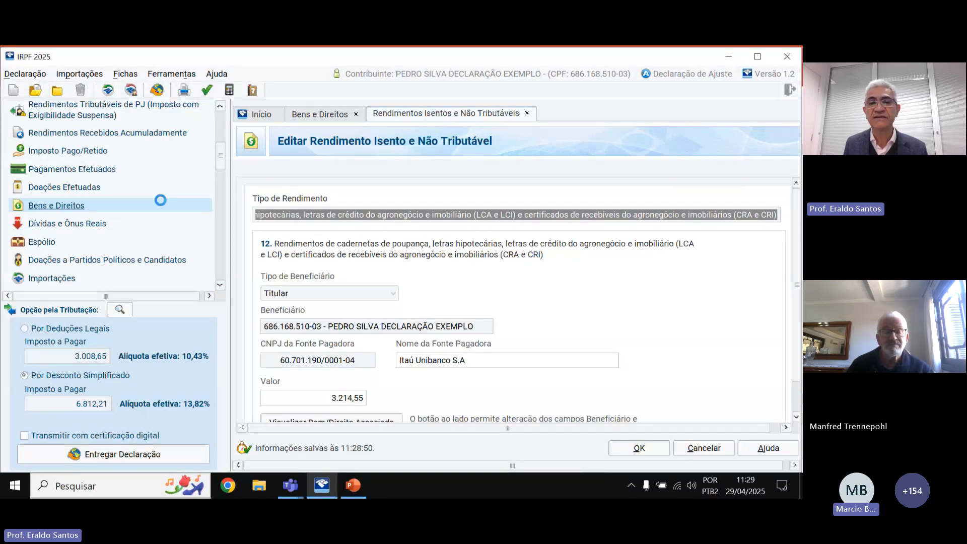
left_click(515, 318)
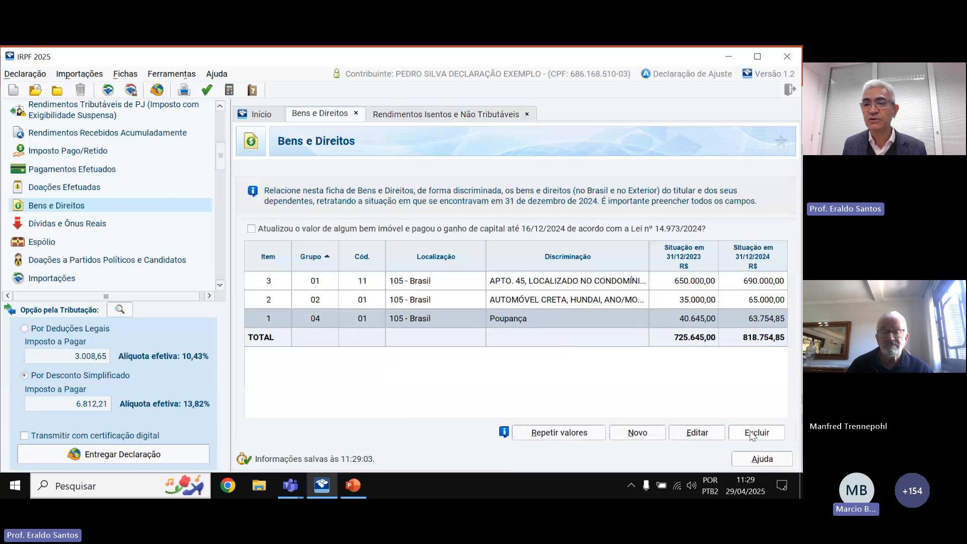
left_click(690, 432)
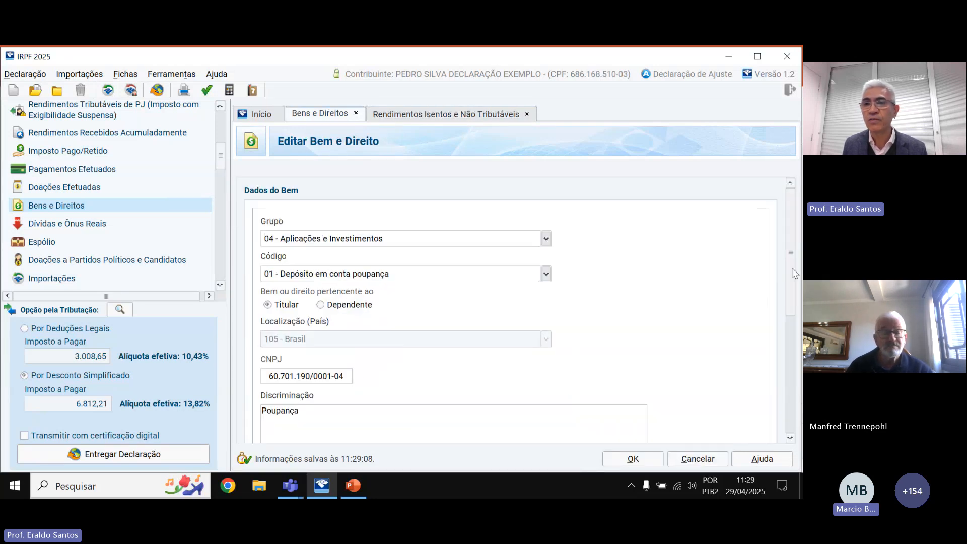
left_click_drag(795, 250, 792, 354)
left_click(324, 432)
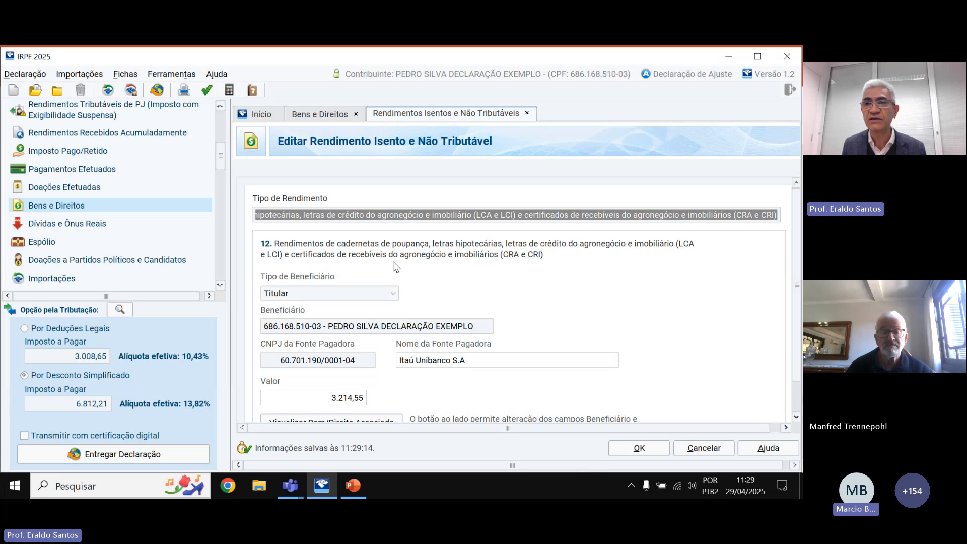
scroll(373, 327, "down", 1)
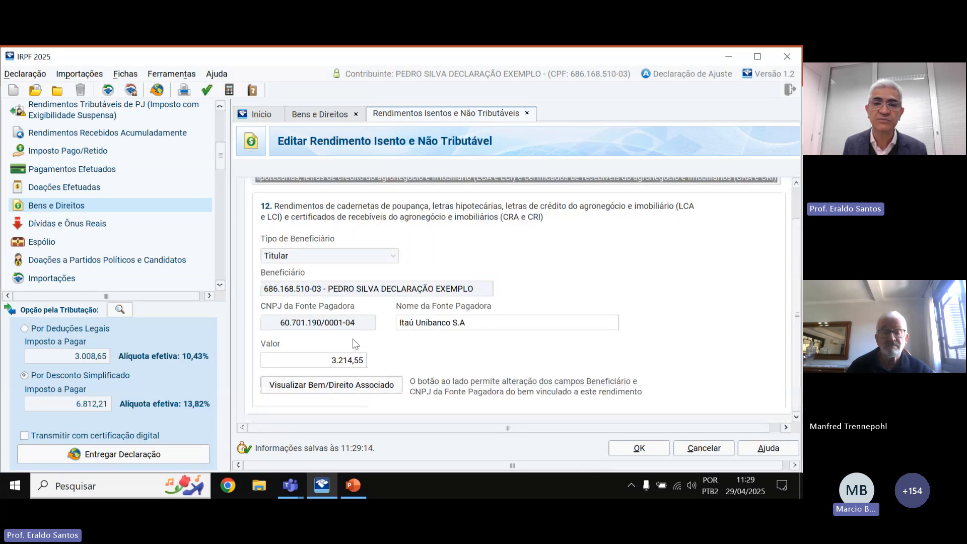
left_click(342, 388)
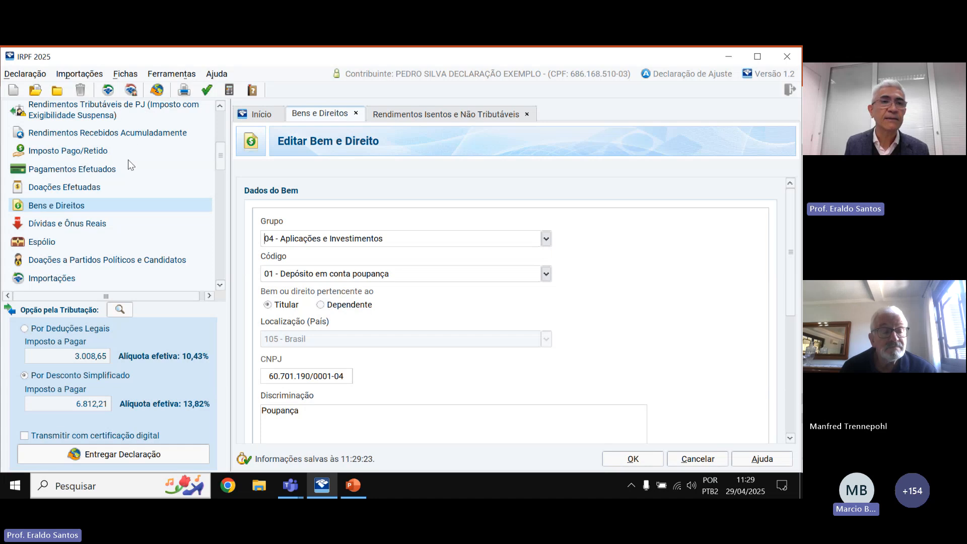
scroll(130, 164, "up", 1)
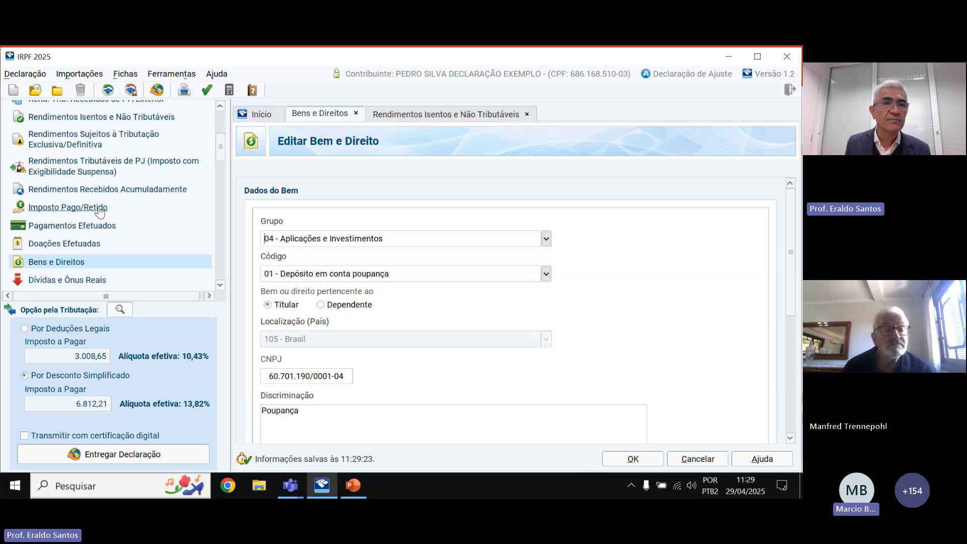
Start a new Rendimentos Recebidos Acumuladamente entry and review its fields, including the receipt-month list.
left_click(61, 195)
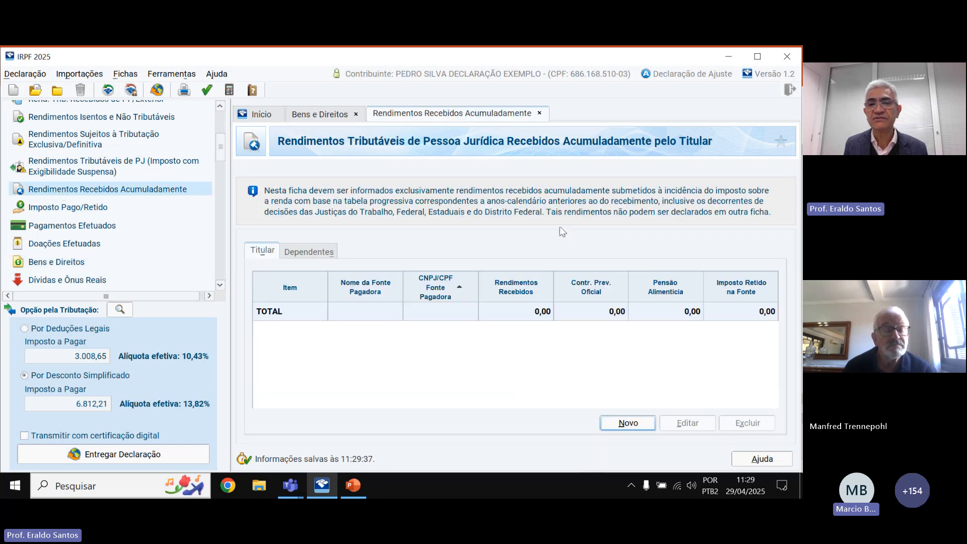
left_click(636, 423)
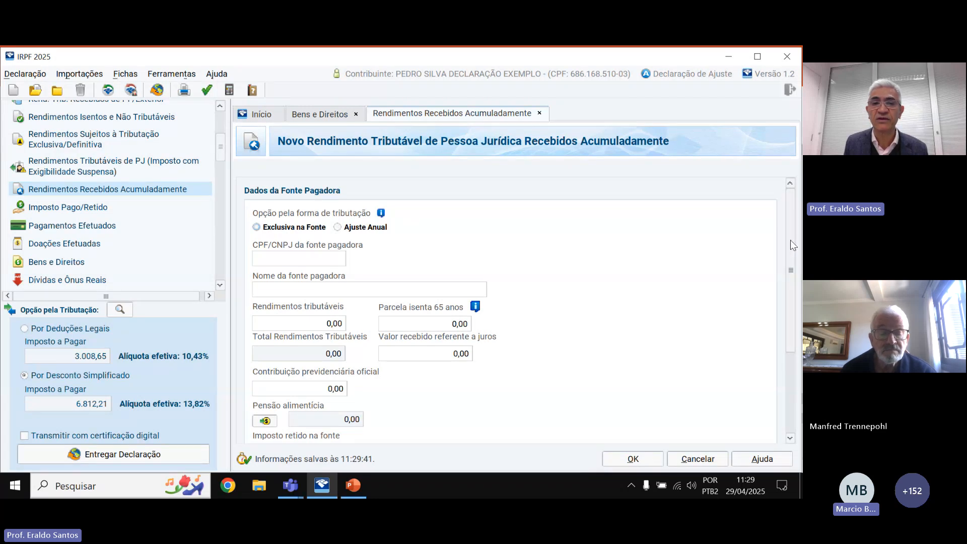
scroll(790, 247, "down", 2)
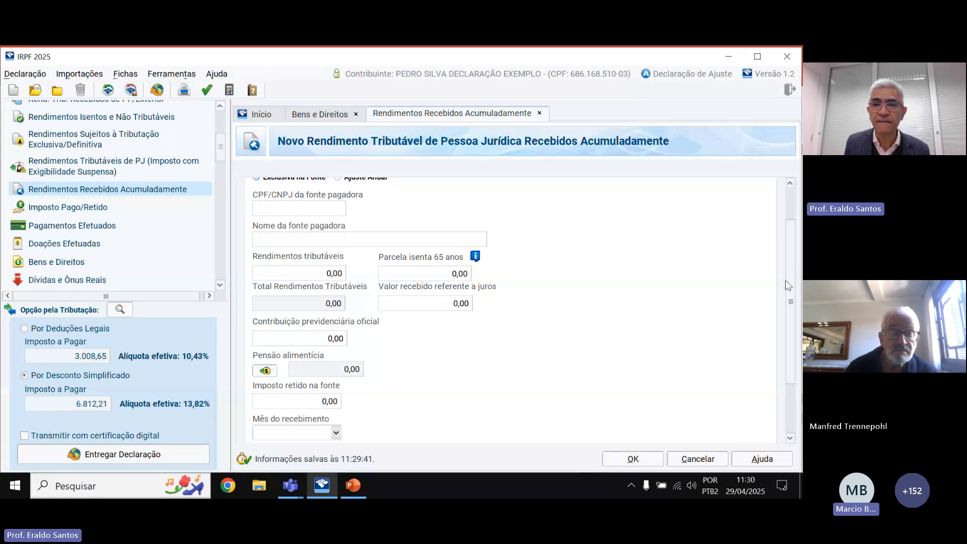
left_click_drag(786, 285, 798, 308)
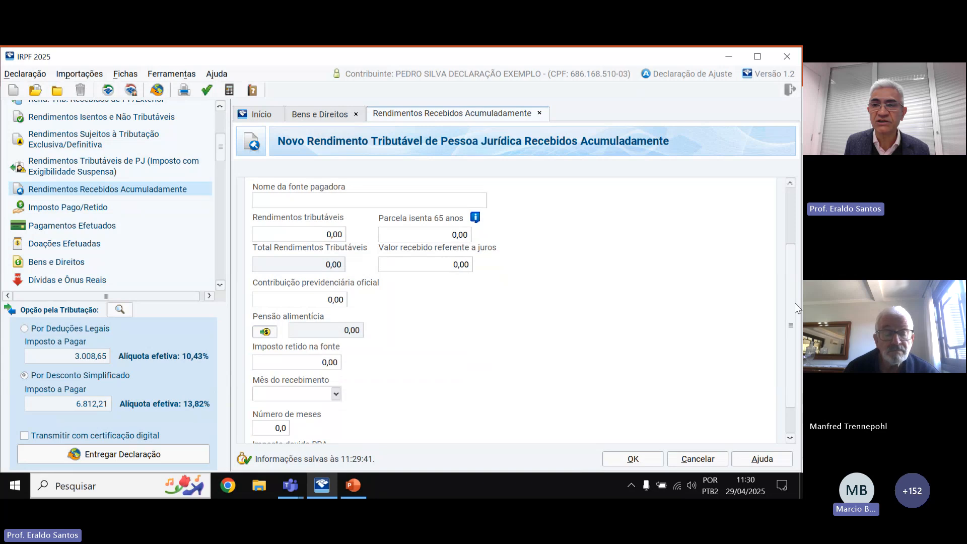
left_click_drag(793, 304, 795, 346)
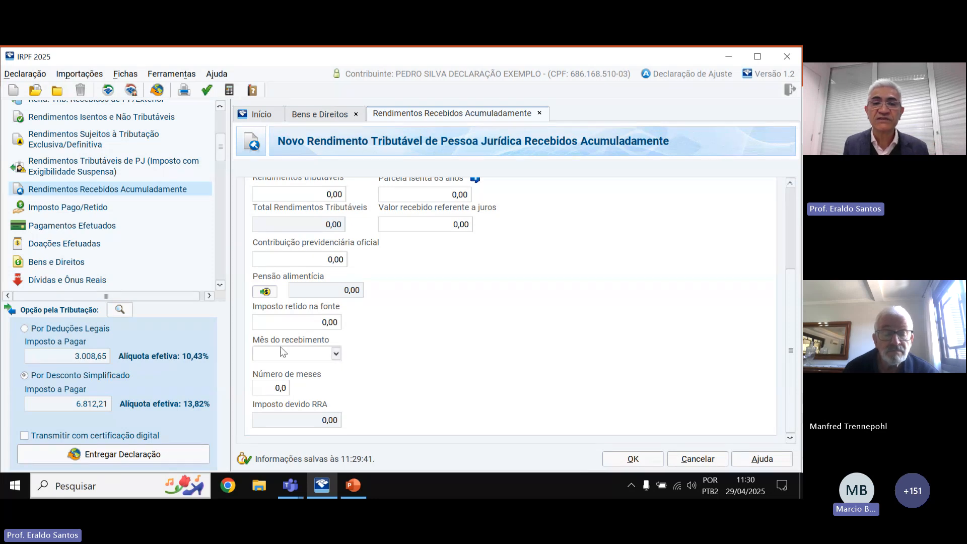
left_click(335, 354)
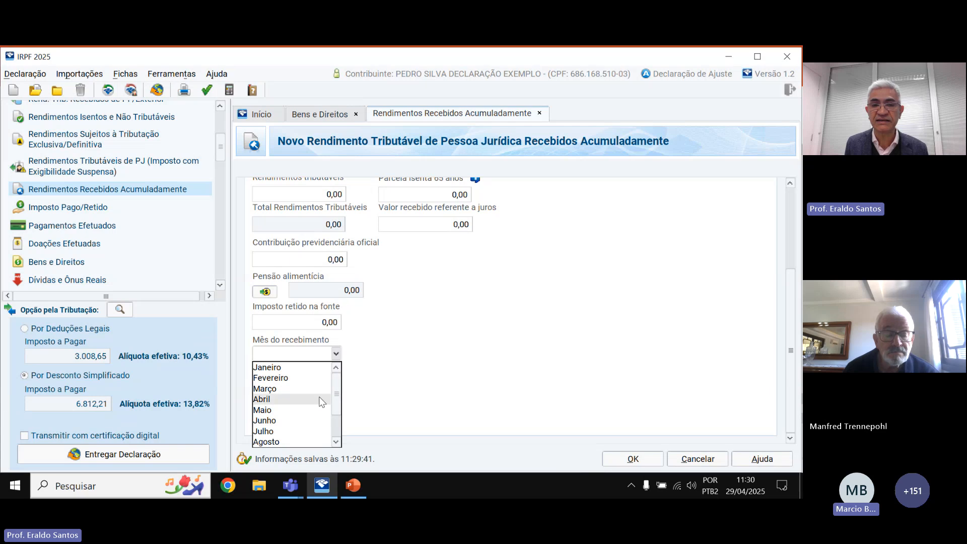
left_click(388, 377)
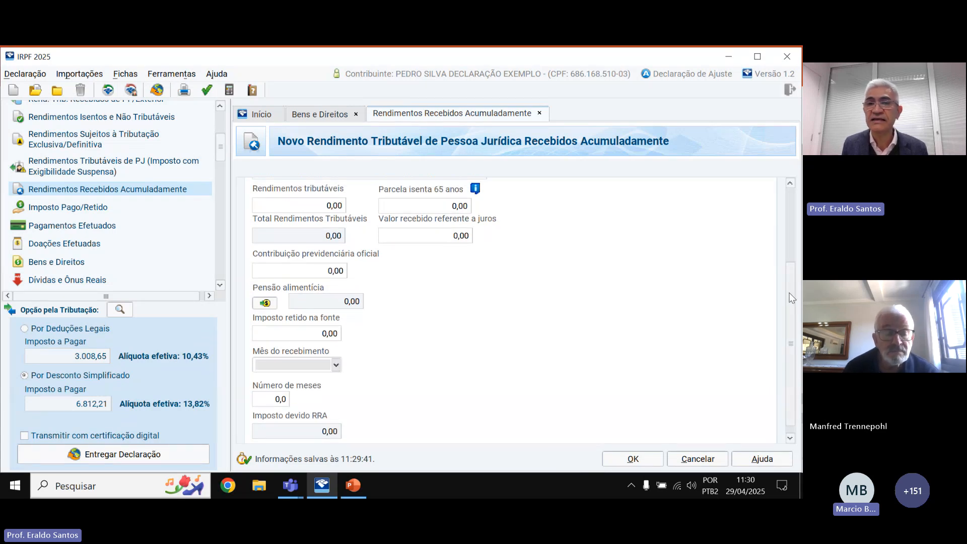
scroll(790, 273, "up", 3)
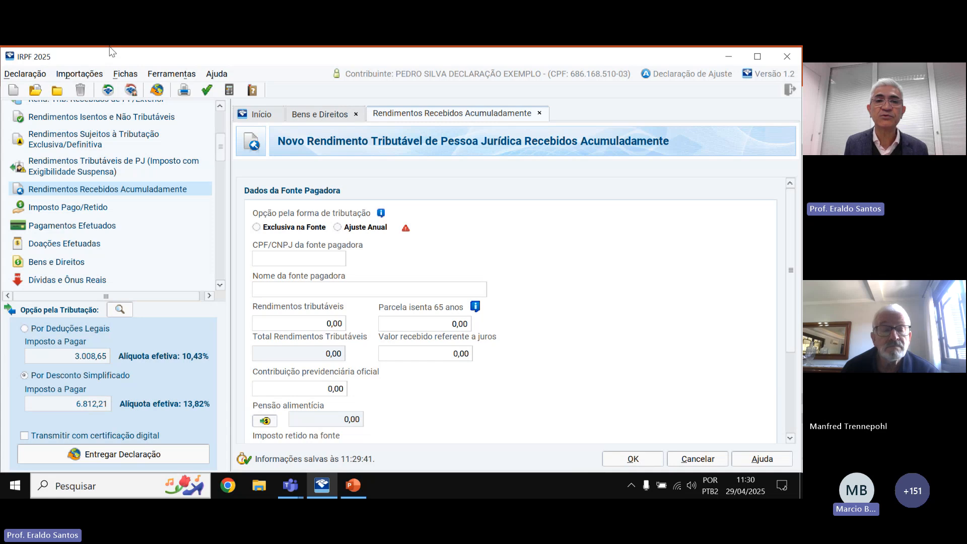
Set the taxation option to Exclusiva na Fonte, trying Ajuste Anual and answering its confirmation.
left_click(258, 227)
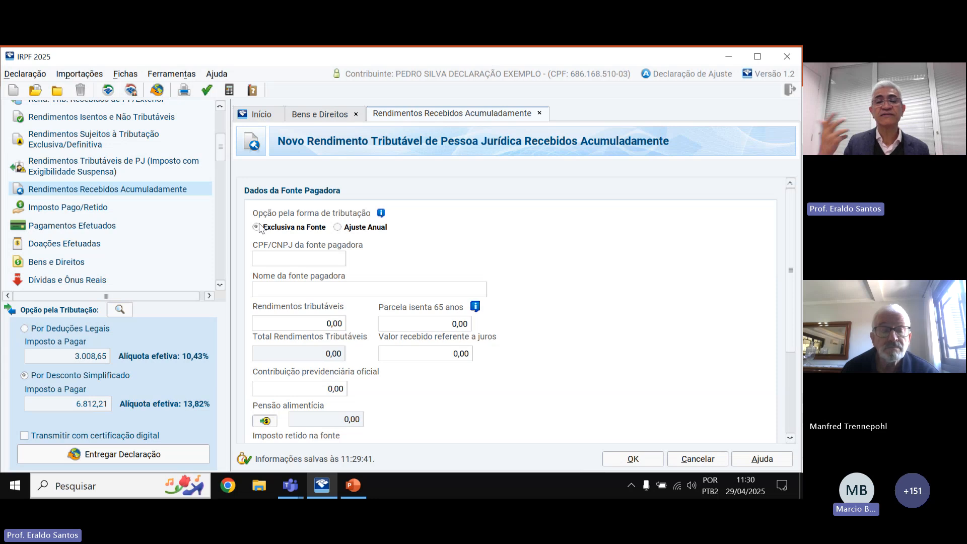
left_click(337, 227)
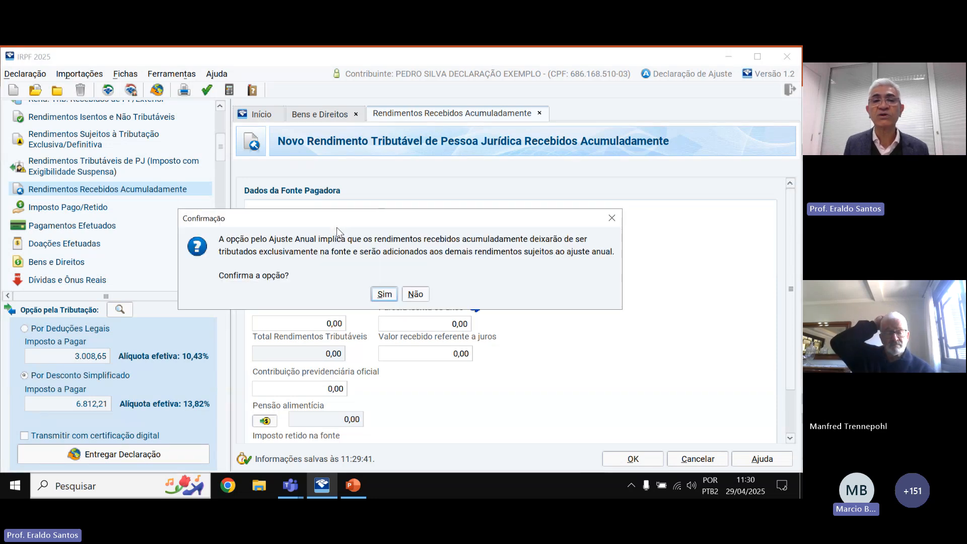
left_click(384, 295)
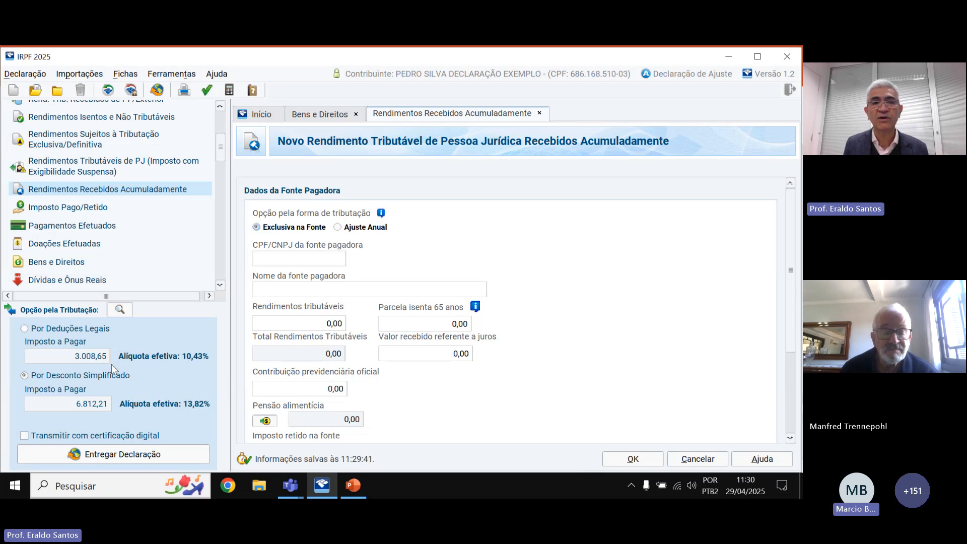
Open the Imposto Pago/Retido sheet and scroll through its tax-paid fields.
left_click(93, 212)
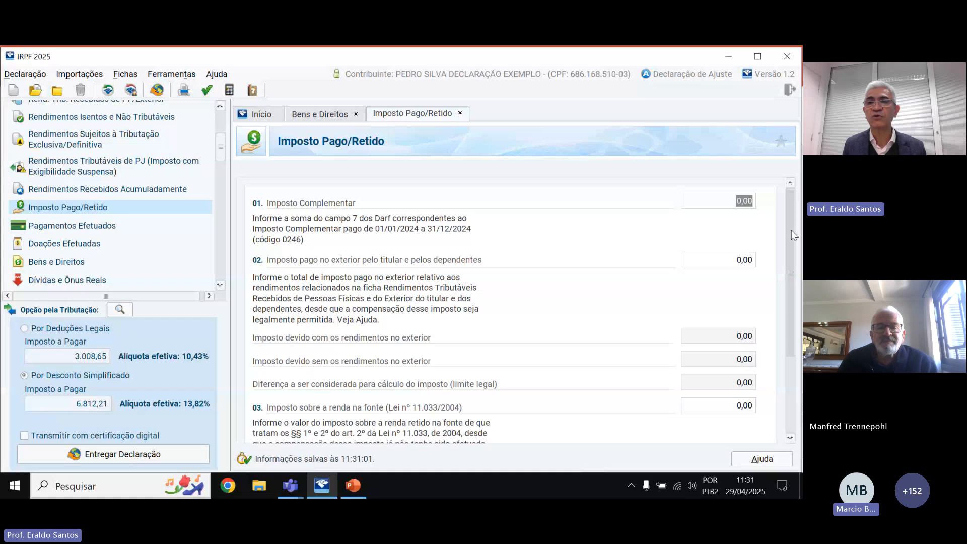
scroll(794, 235, "down", 3)
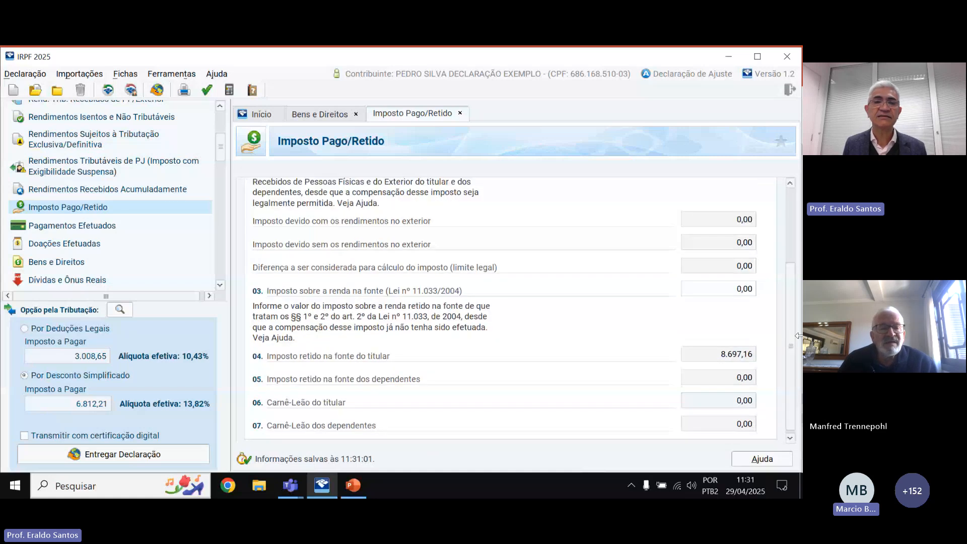
scroll(496, 221, "up", 3)
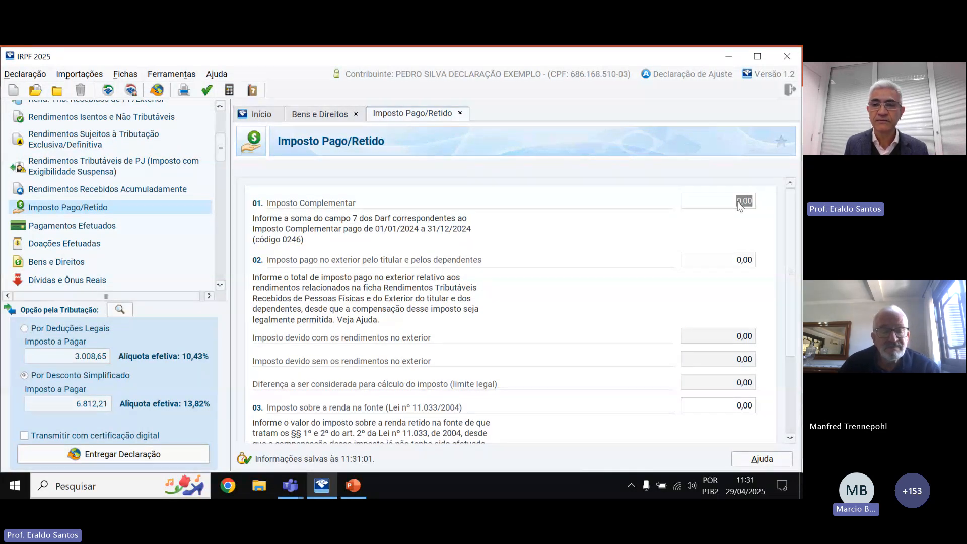
scroll(739, 206, "down", 1)
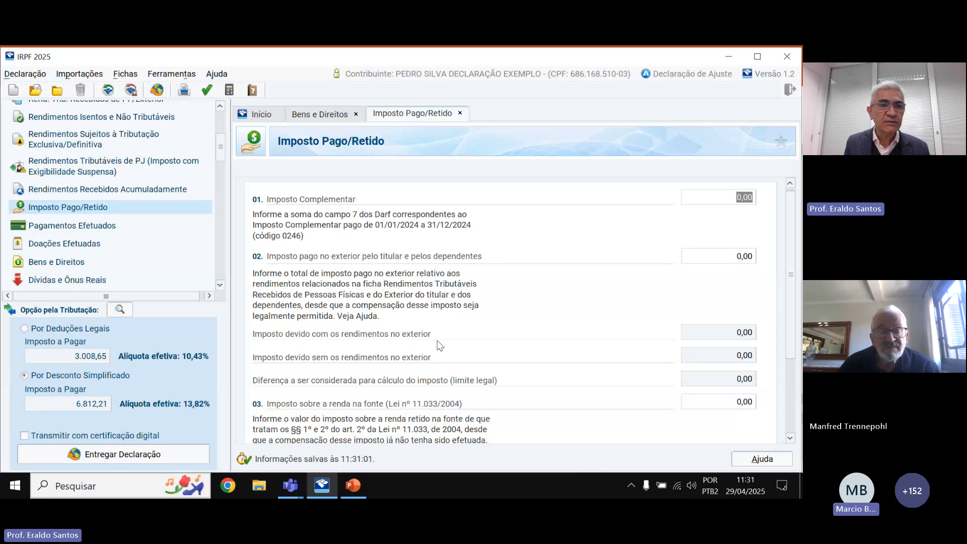
scroll(440, 345, "down", 1)
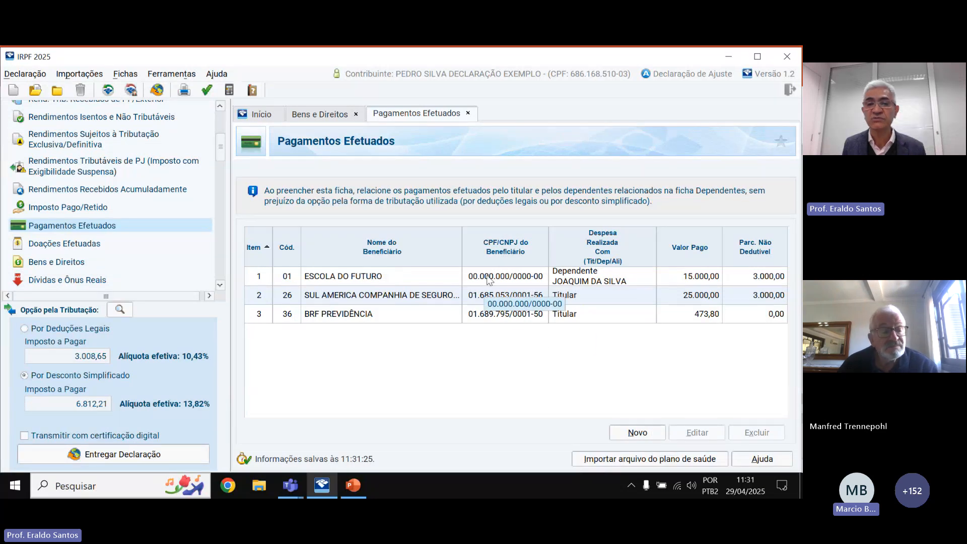
Save the ESCOLA DO FUTURO tuition payment for the same dependent: 15.000,00 paid, 3.000,00 non-deductible.
left_click(487, 279)
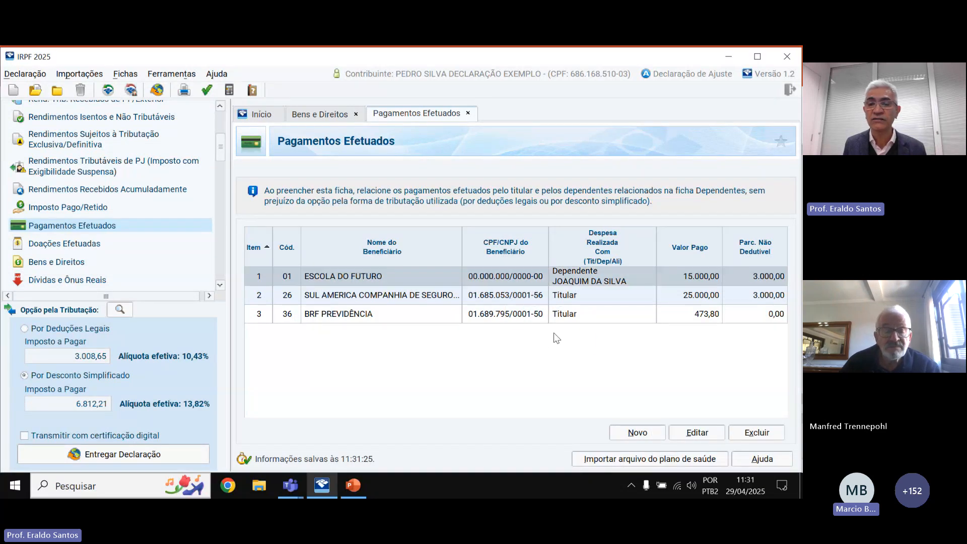
left_click(696, 433)
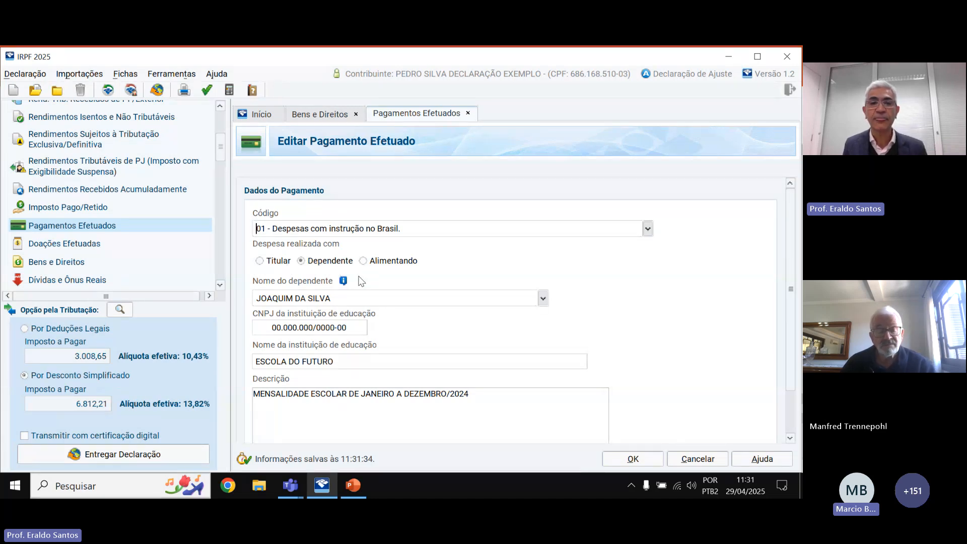
left_click(544, 299)
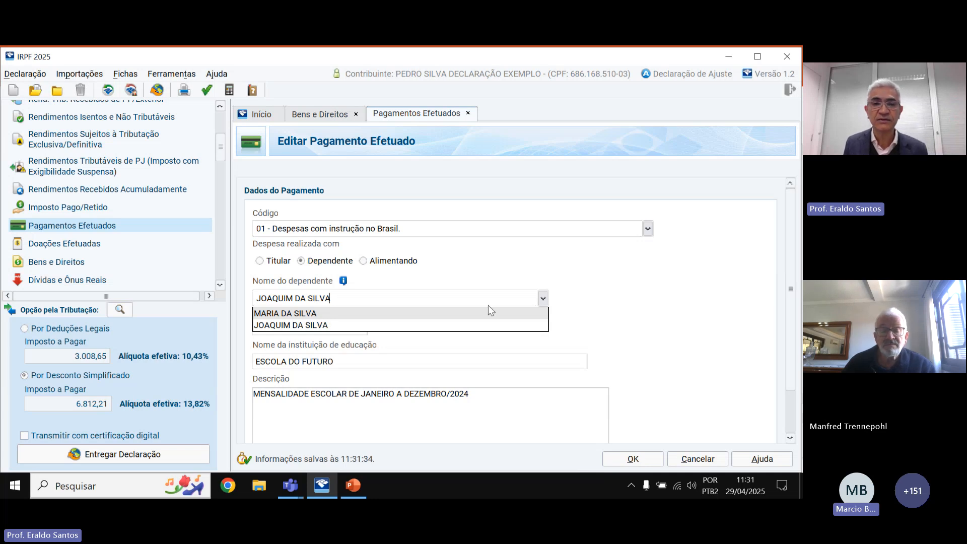
left_click(592, 292)
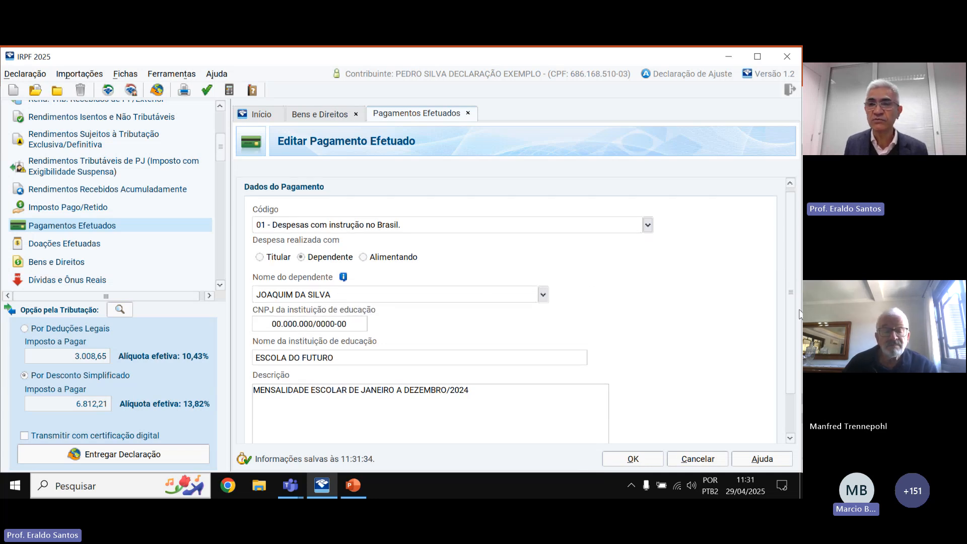
left_click_drag(791, 292, 799, 336)
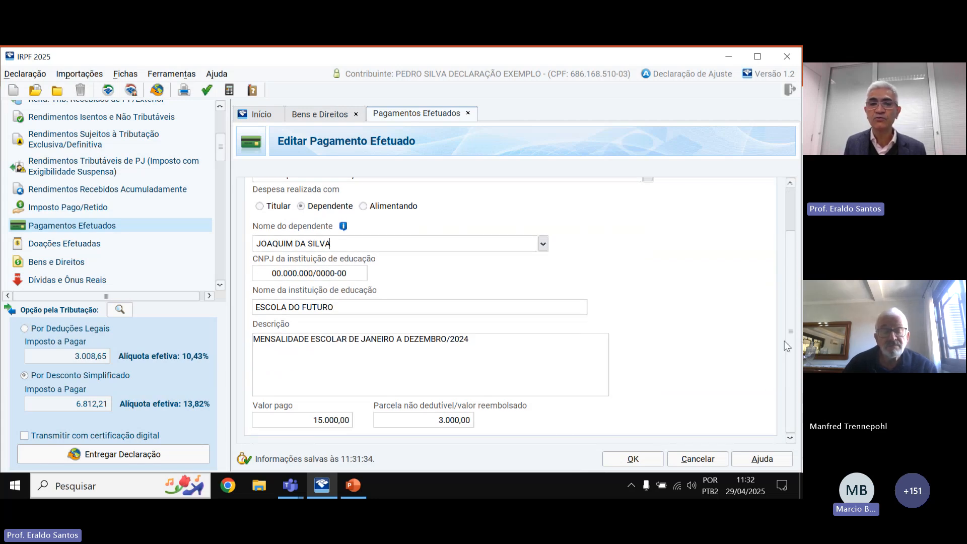
left_click(337, 419)
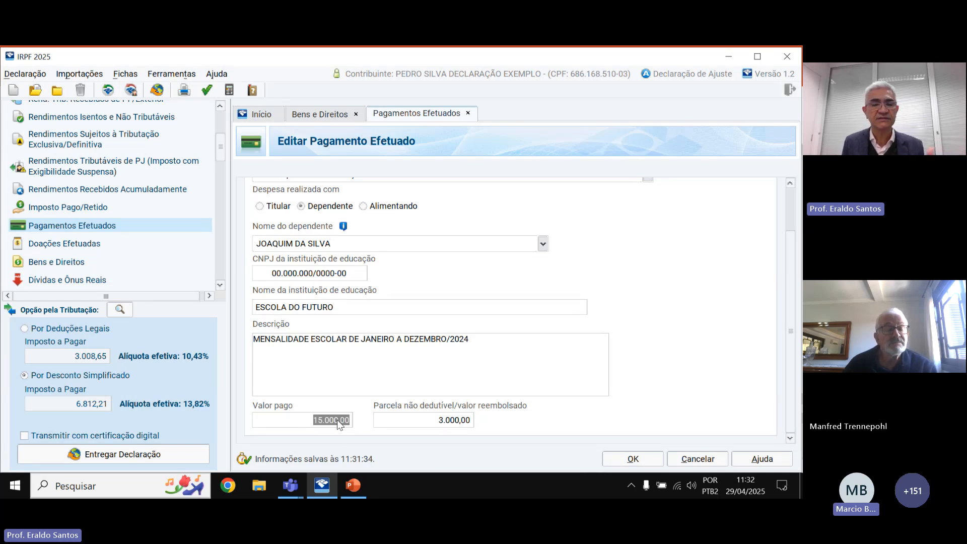
left_click(470, 381)
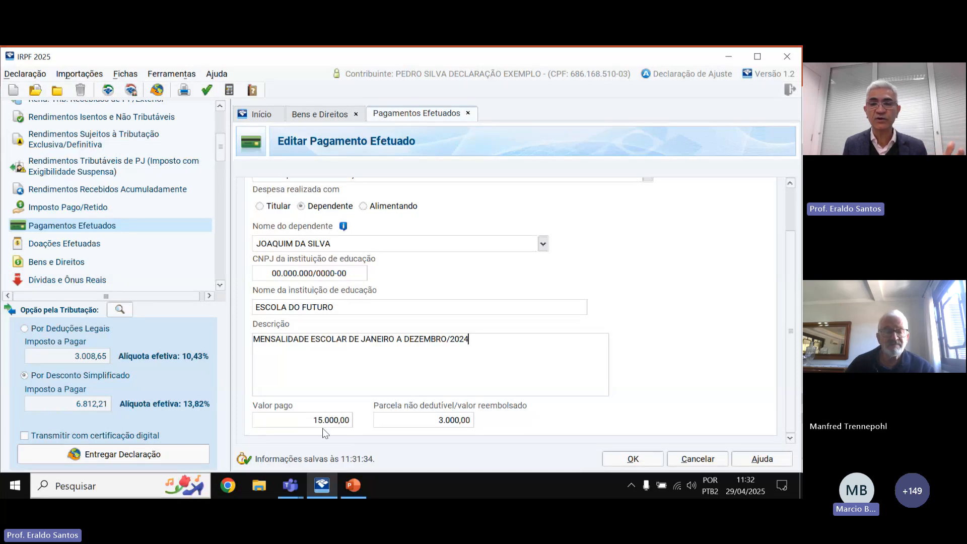
left_click(634, 458)
left_click(484, 295)
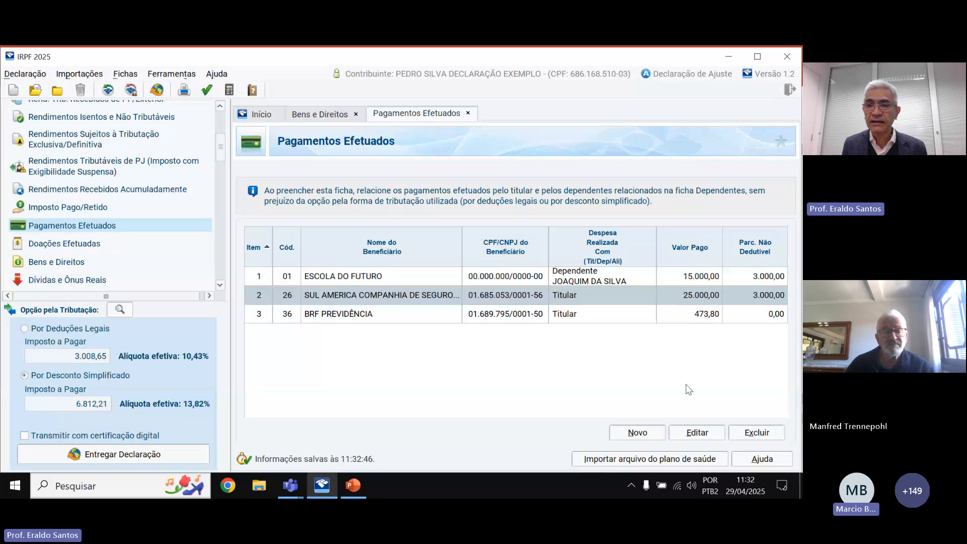
left_click(695, 433)
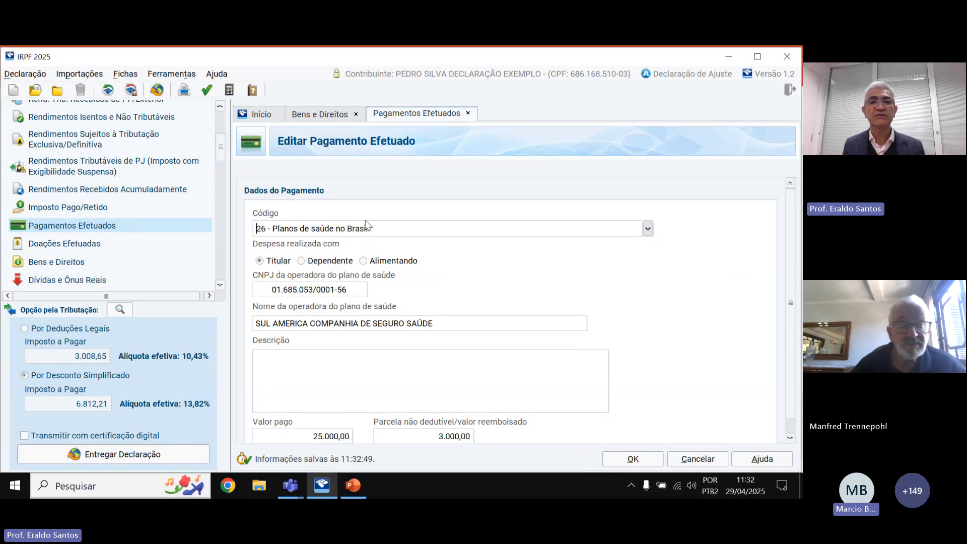
left_click(647, 230)
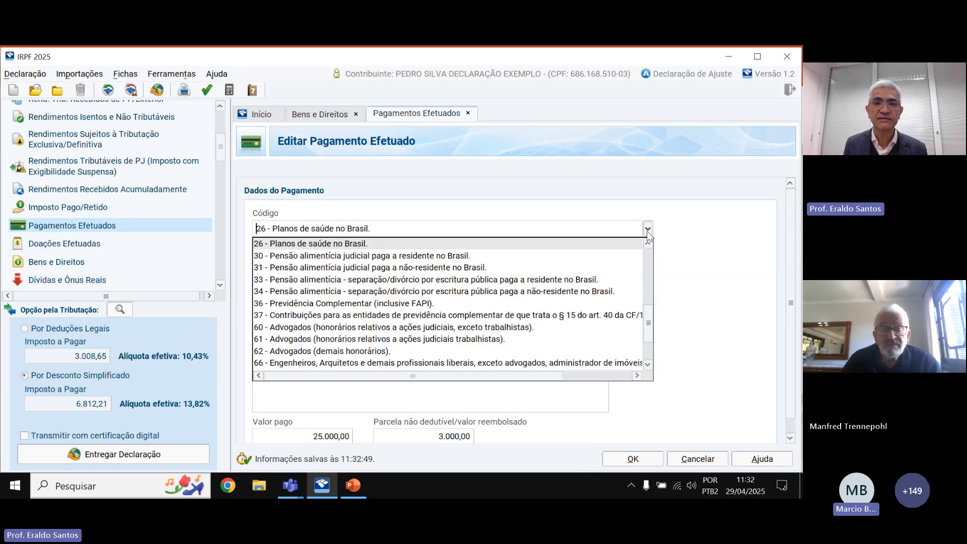
left_click(322, 245)
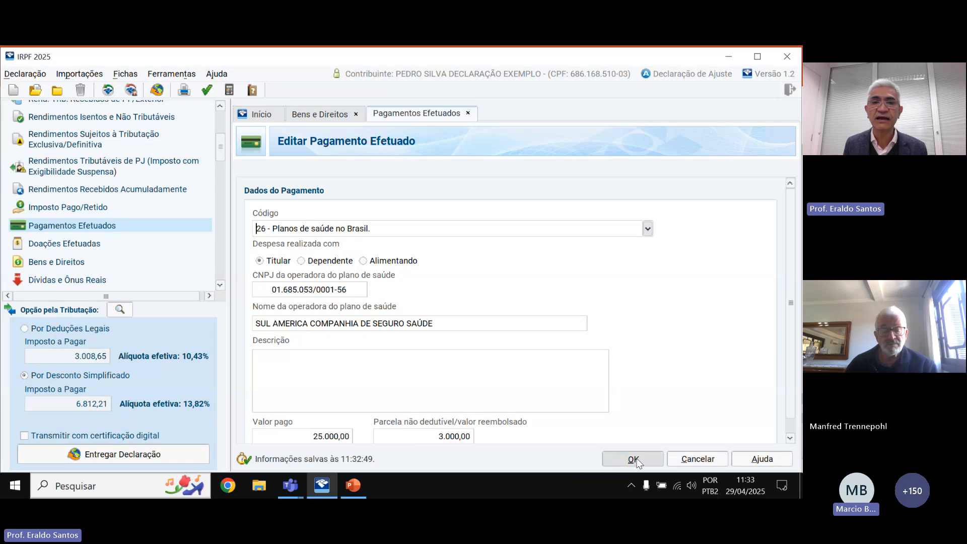
key("Return")
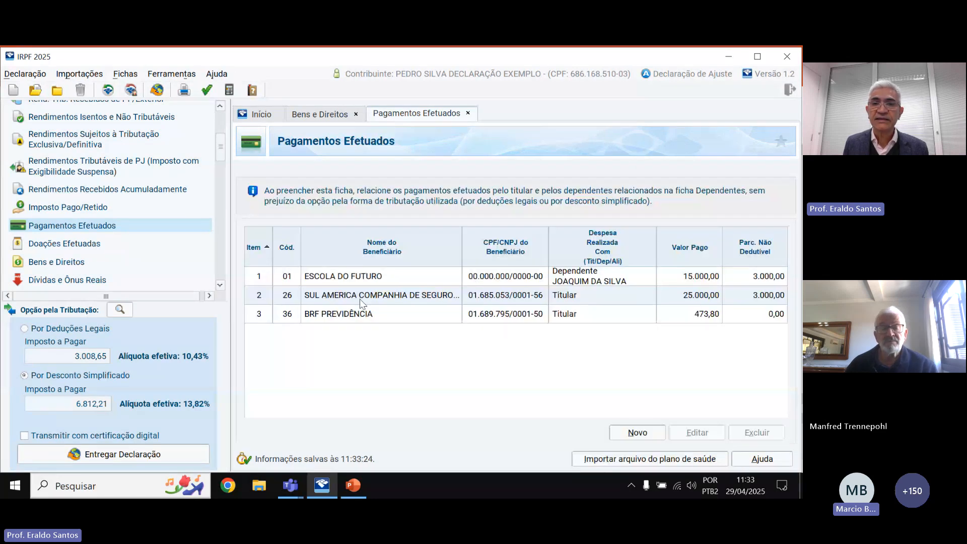
Change the BRF PREVIDÊNCIA payment's code from 36 to 37, complementary pension entity contributions.
left_click(524, 318)
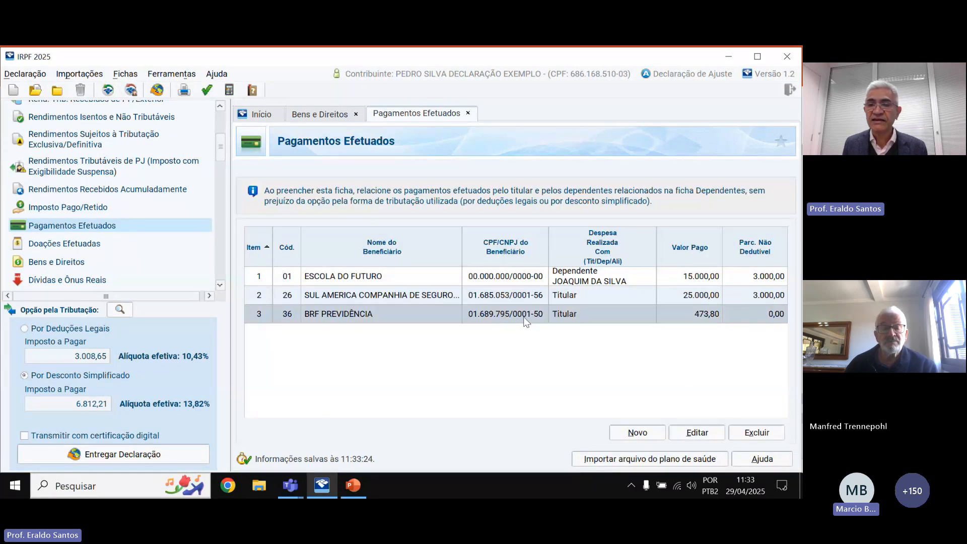
left_click(687, 434)
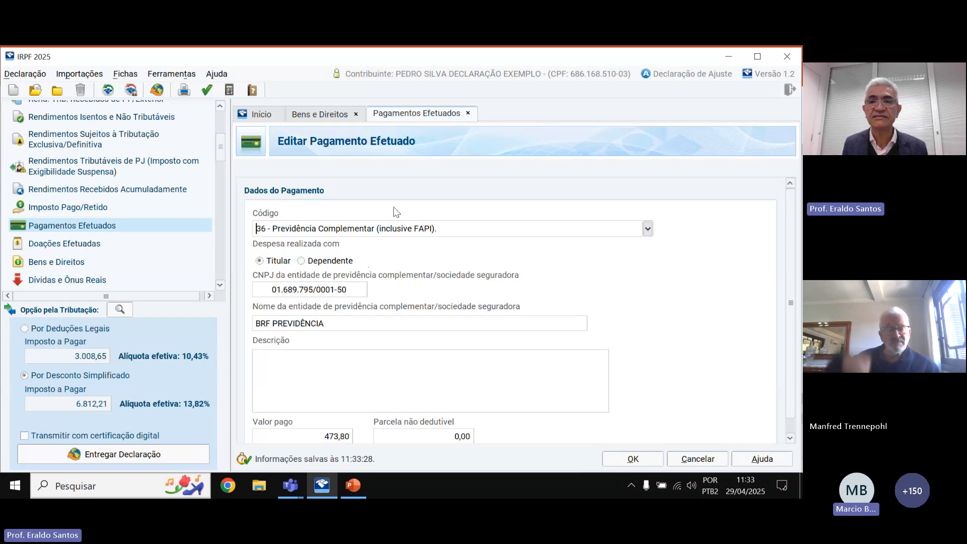
left_click(647, 229)
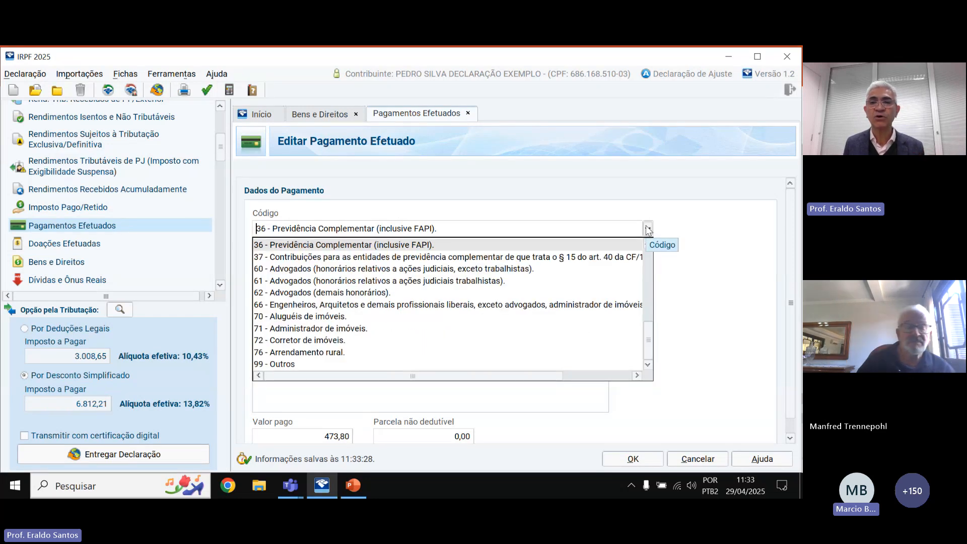
left_click(648, 243)
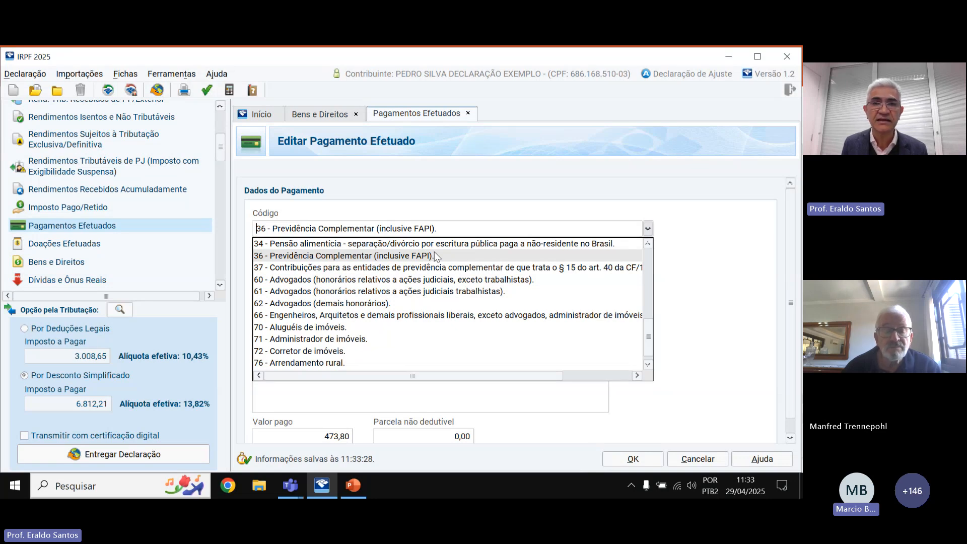
left_click(644, 231)
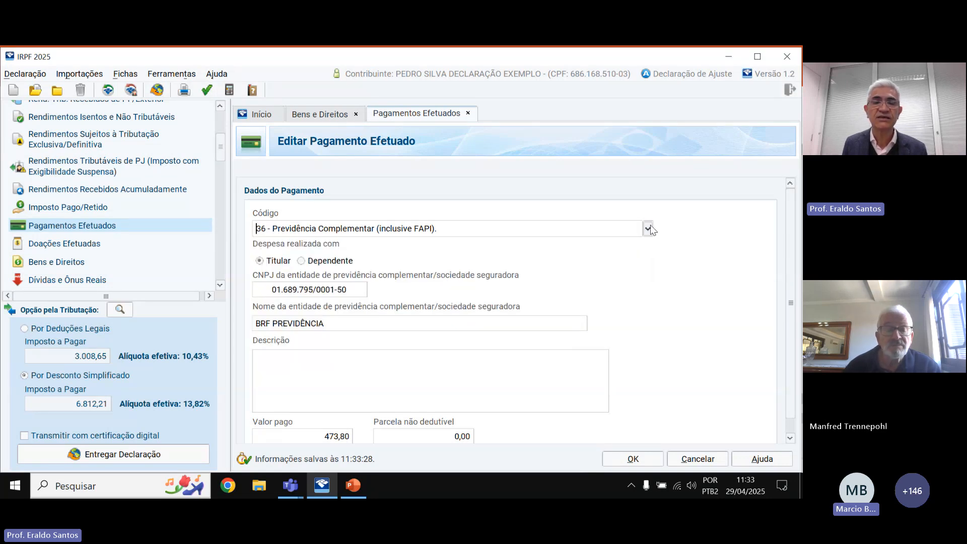
left_click(647, 228)
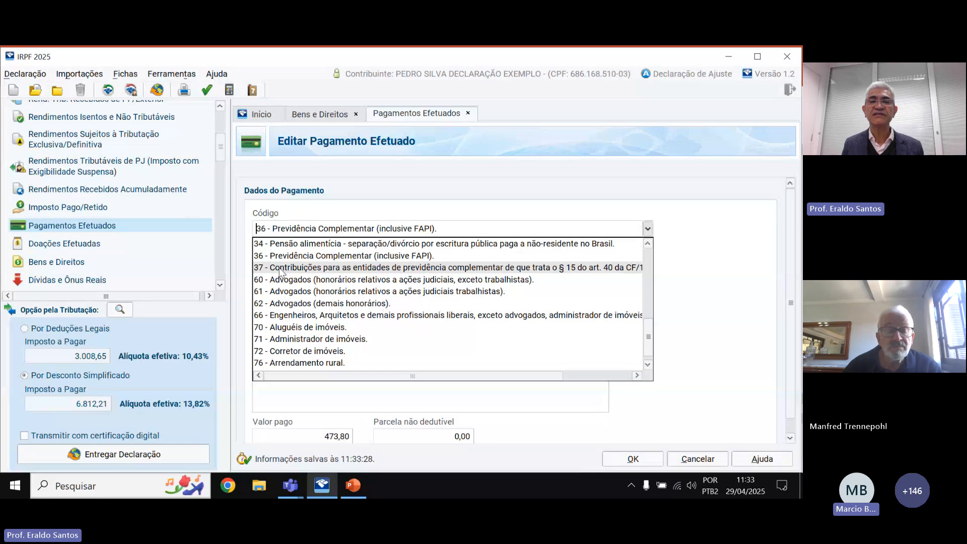
left_click(282, 267)
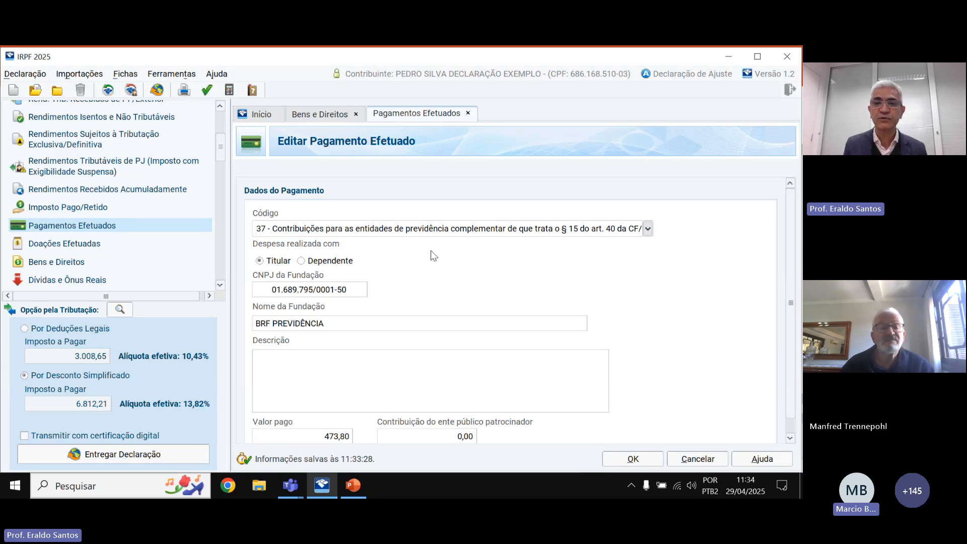
left_click(648, 229)
Put the BRF PREVIDÊNCIA payment back on code 36, Previdência Complementar (inclusive FAPI).
left_click(378, 276)
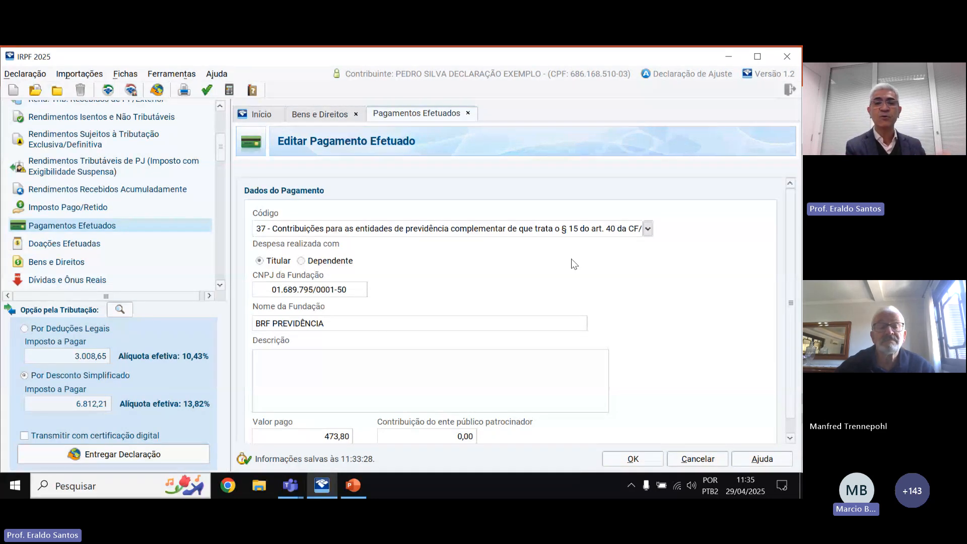
left_click(649, 229)
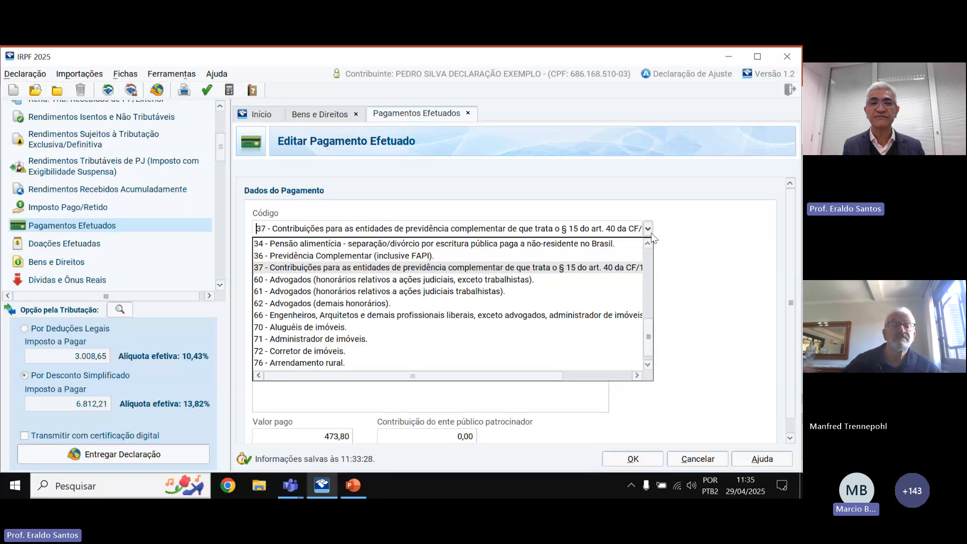
left_click(390, 255)
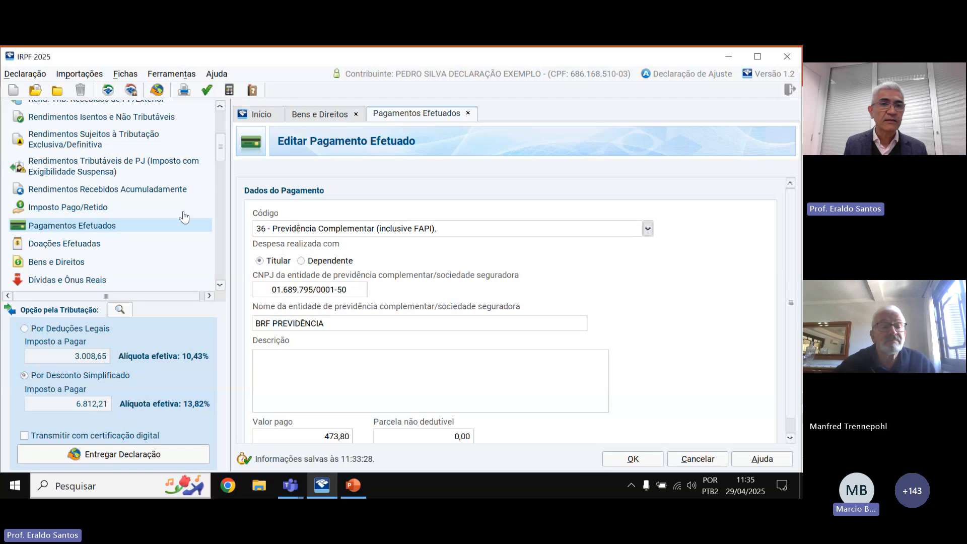
left_click_drag(216, 145, 219, 159)
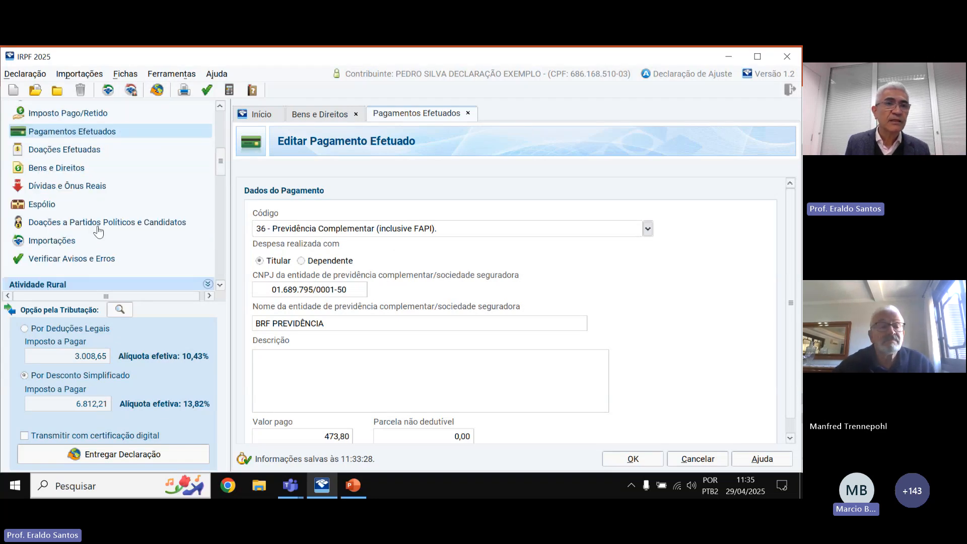
Start a new Doações Efetuadas entry with code 81 (assets and rights), then return to Bens e Direitos.
left_click(68, 149)
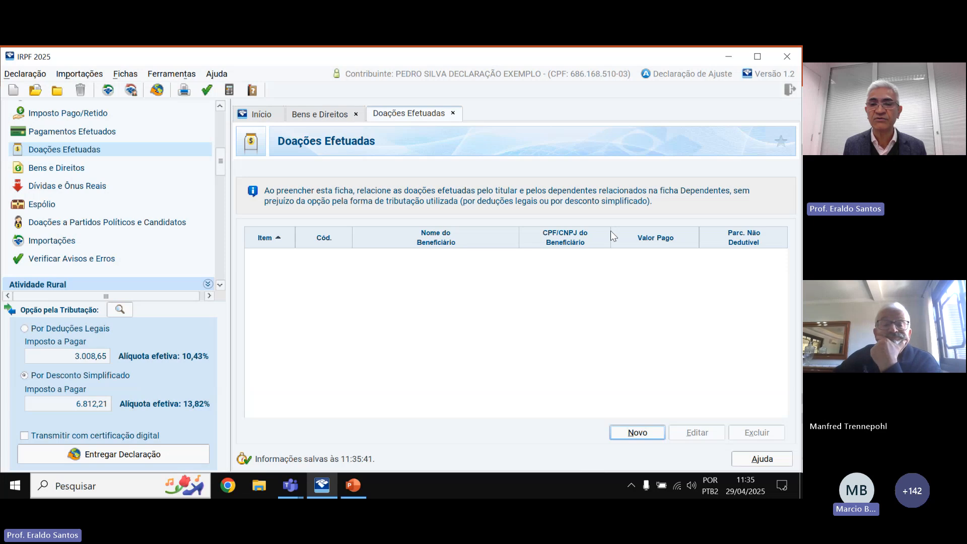
left_click(639, 432)
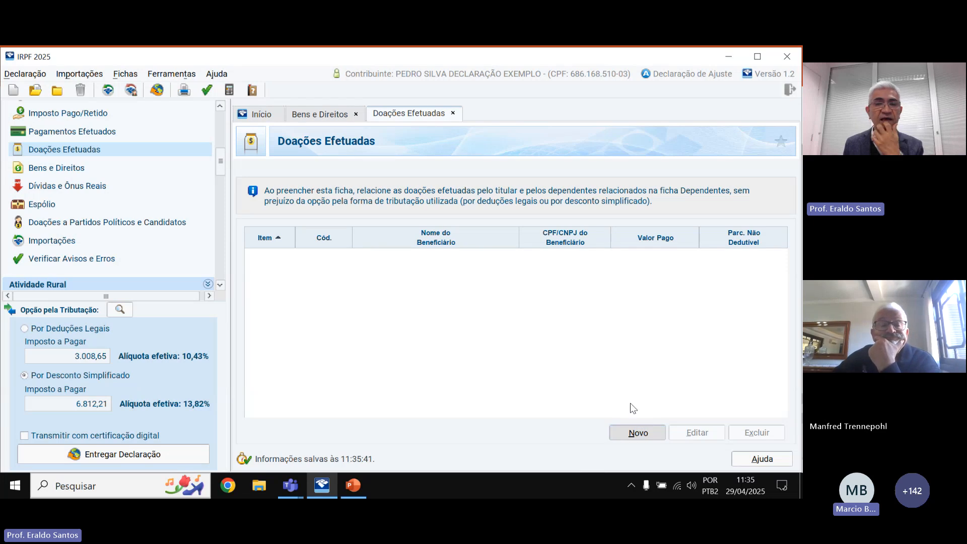
left_click(648, 231)
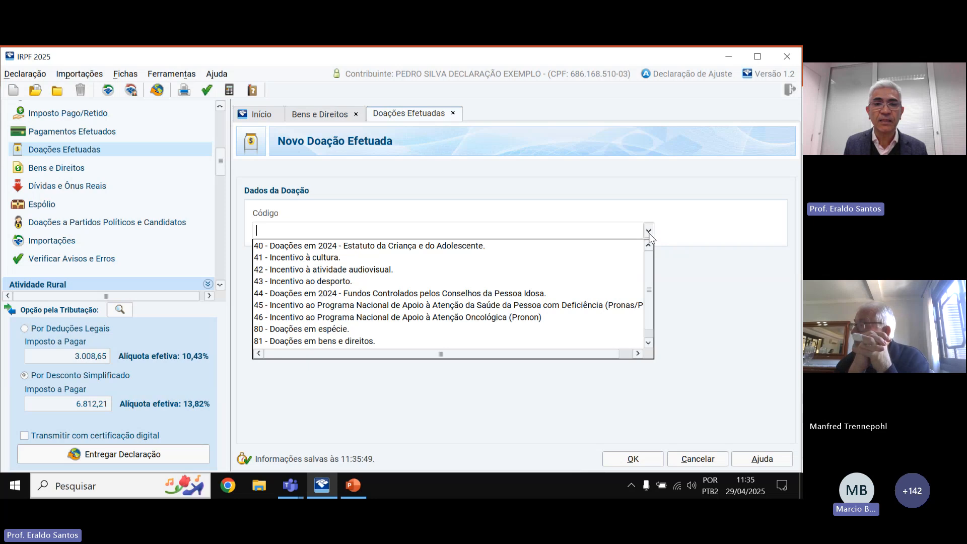
left_click(370, 341)
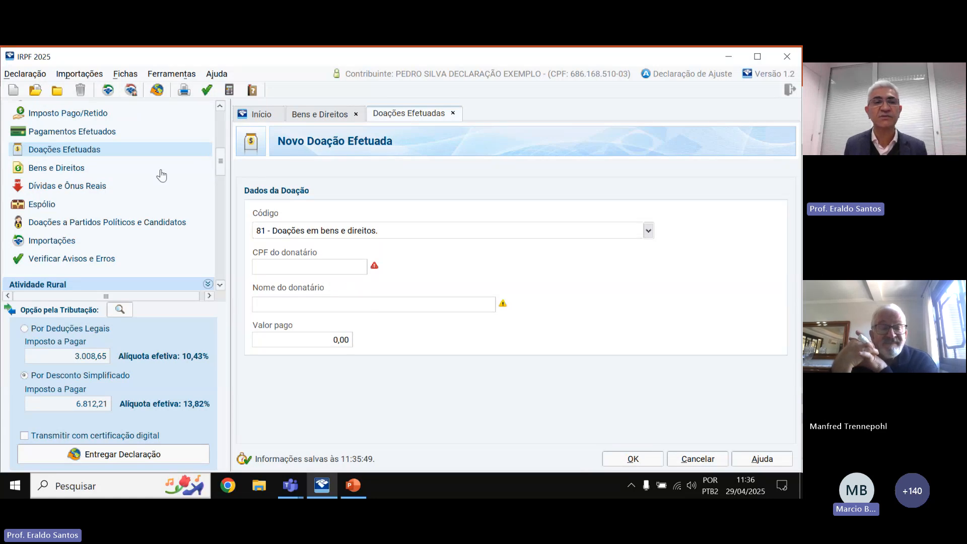
left_click(75, 169)
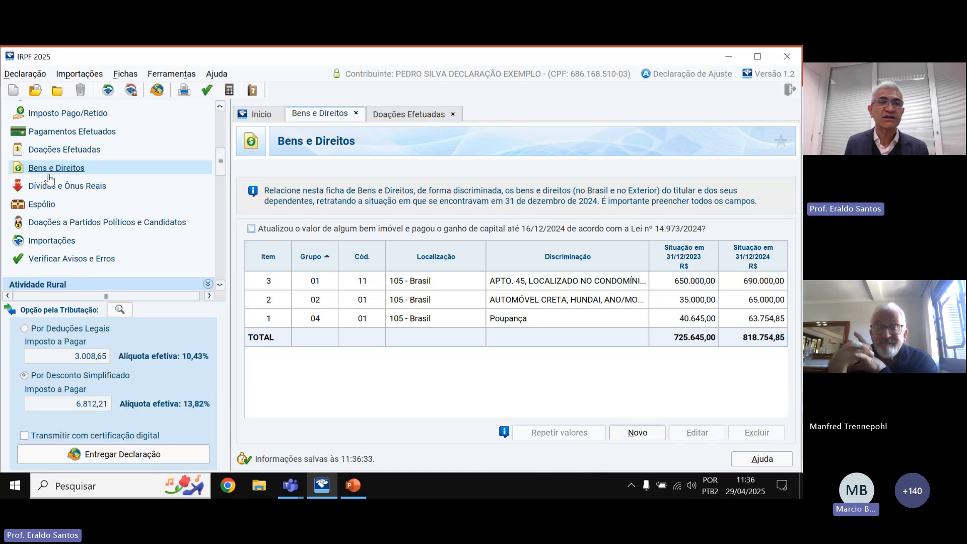
left_click(595, 285)
left_click(696, 432)
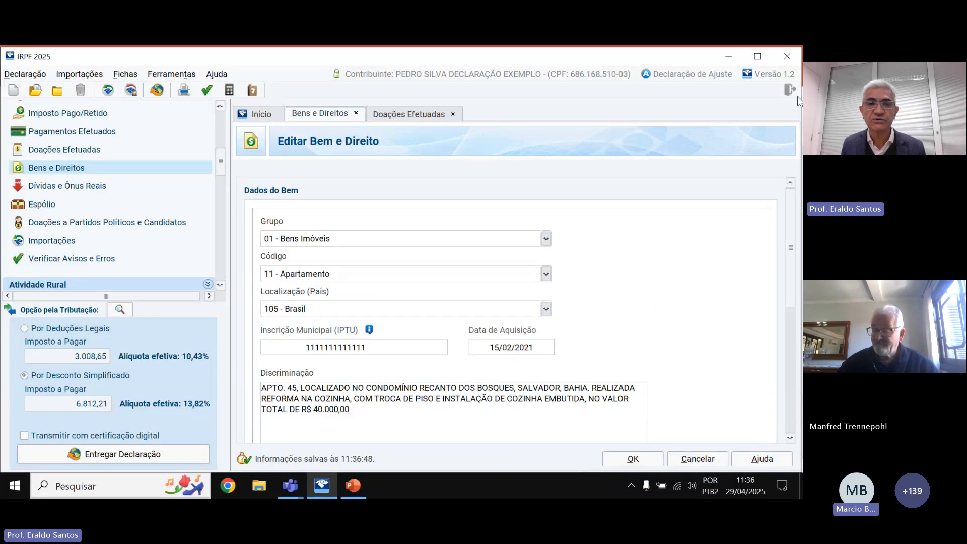
left_click(545, 239)
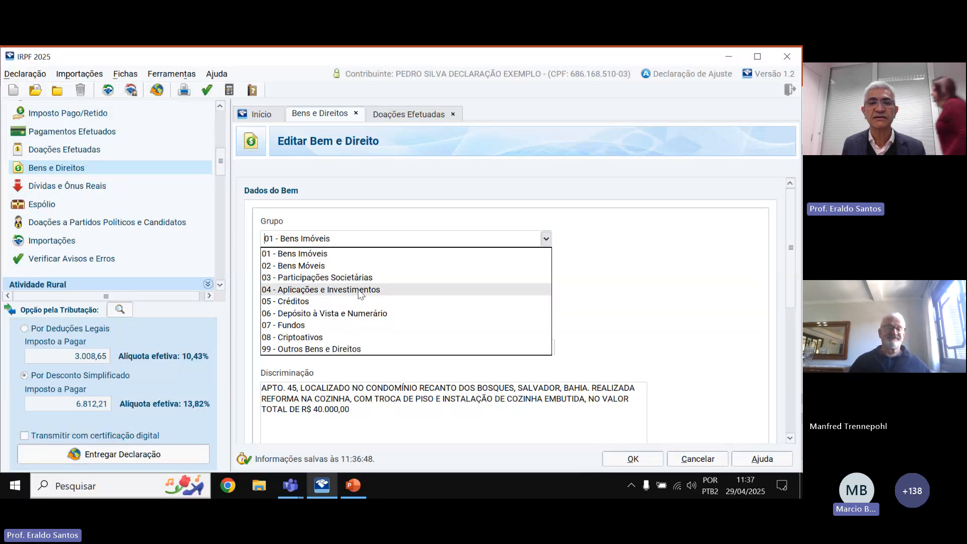
left_click(362, 252)
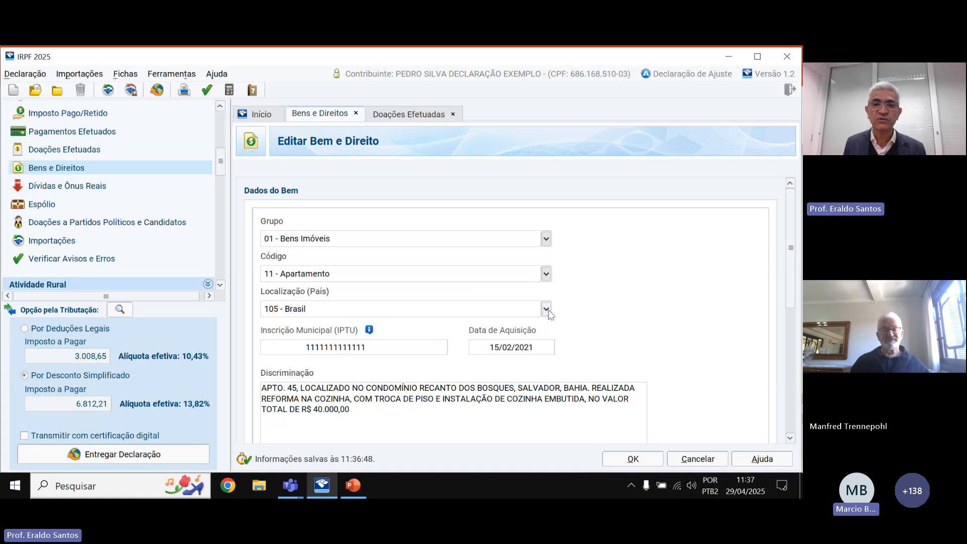
scroll(371, 277, "down", 2)
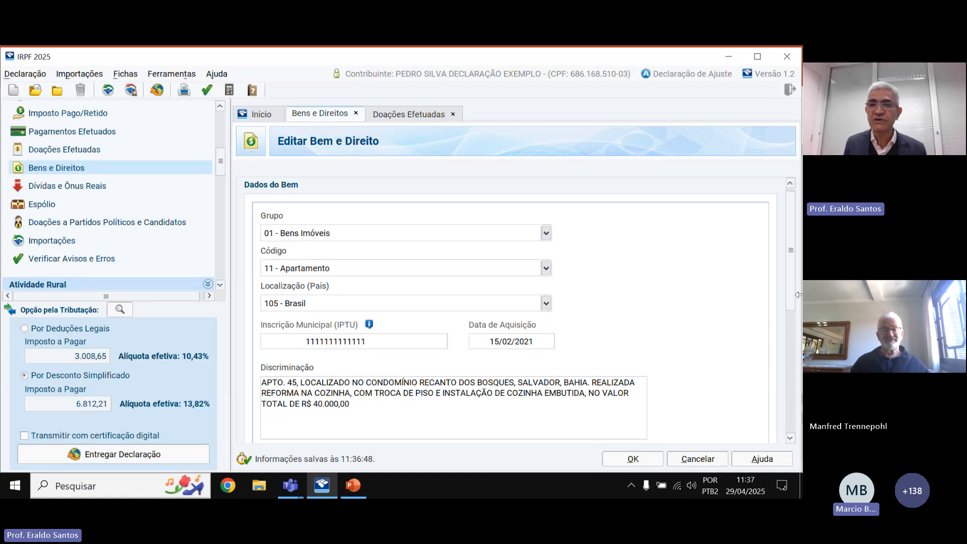
left_click_drag(798, 272, 789, 321)
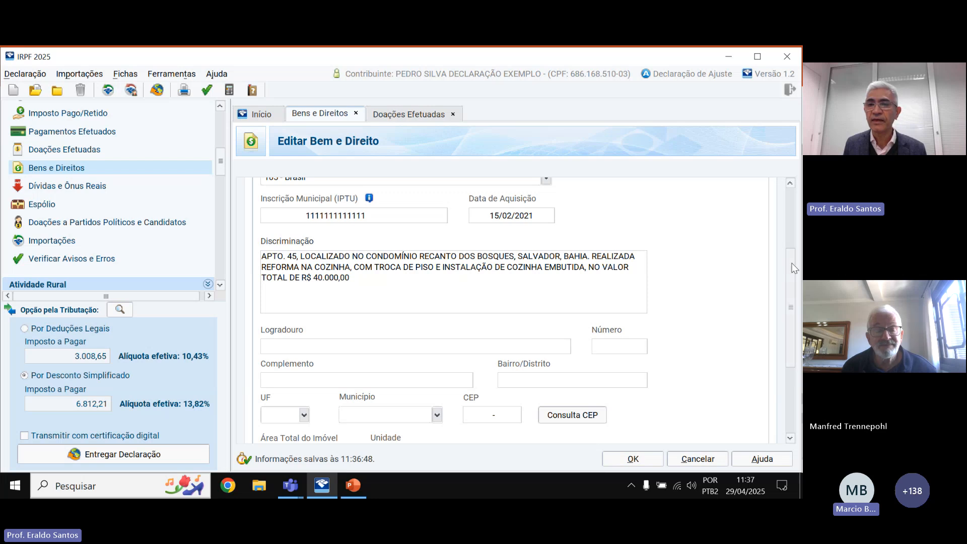
scroll(794, 295, "down", 1)
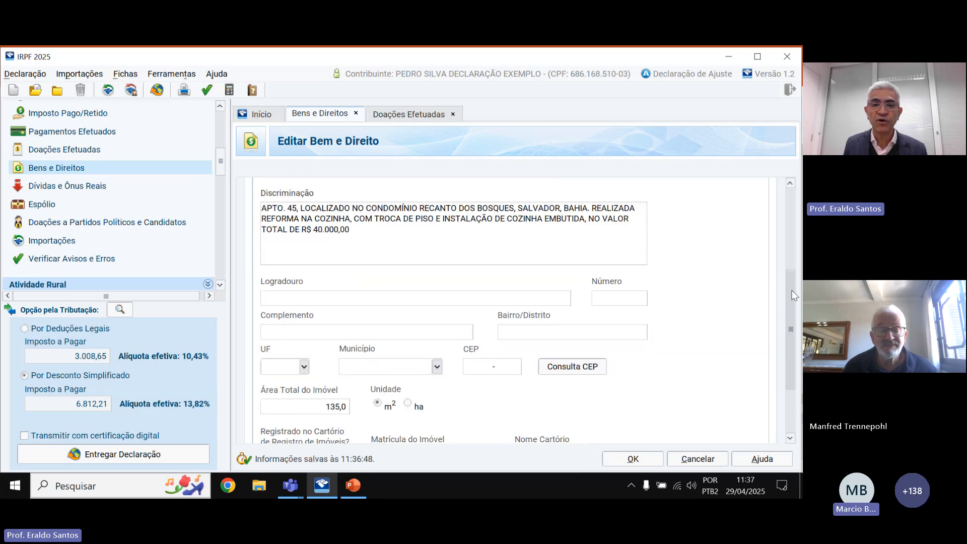
mouse_move(792, 290)
left_mouse_down()
mouse_move(781, 326)
mouse_move(779, 287)
left_mouse_up()
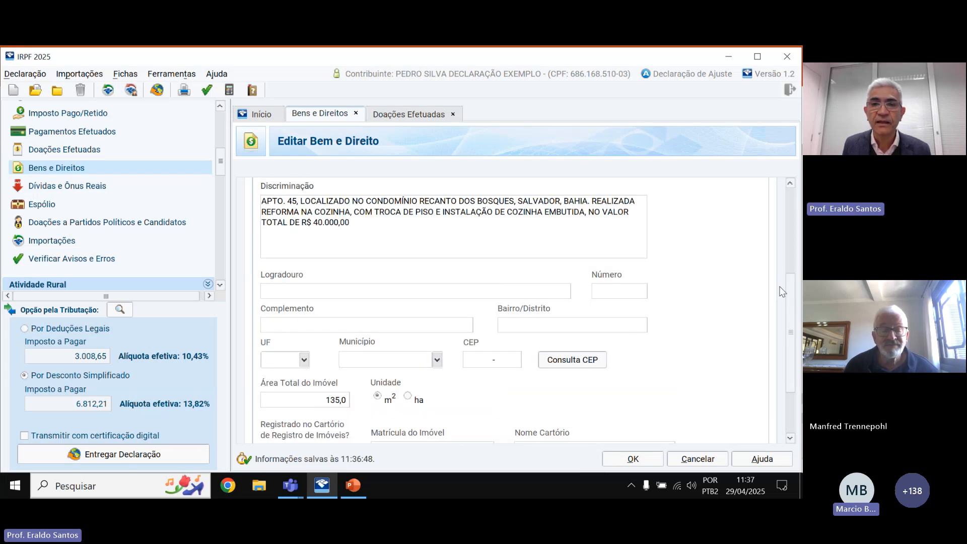
Look over the apartment record (650.000,00 and 690.000,00) and confirm it back to the assets list.
scroll(781, 291, "up", 2)
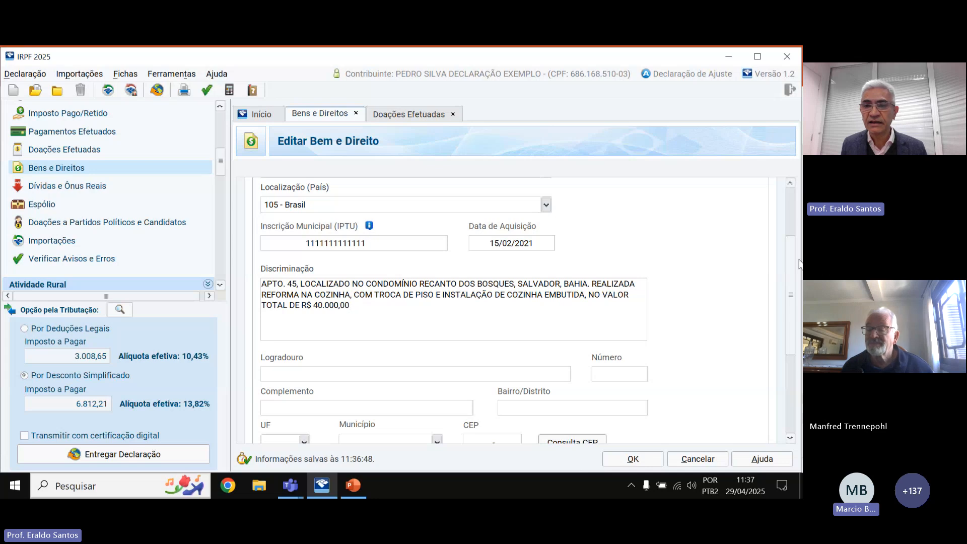
left_click_drag(789, 260, 791, 289)
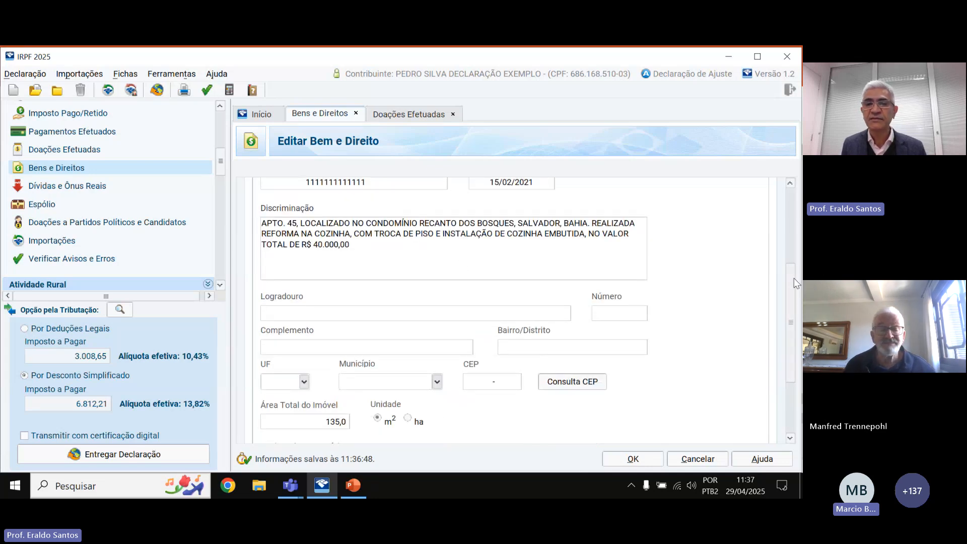
left_click_drag(793, 278, 788, 318)
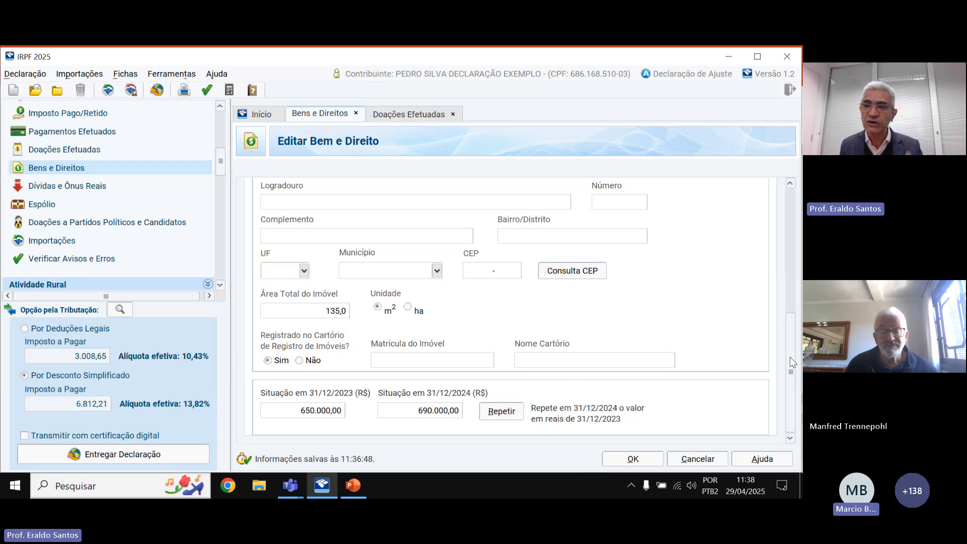
left_click_drag(790, 365, 789, 340)
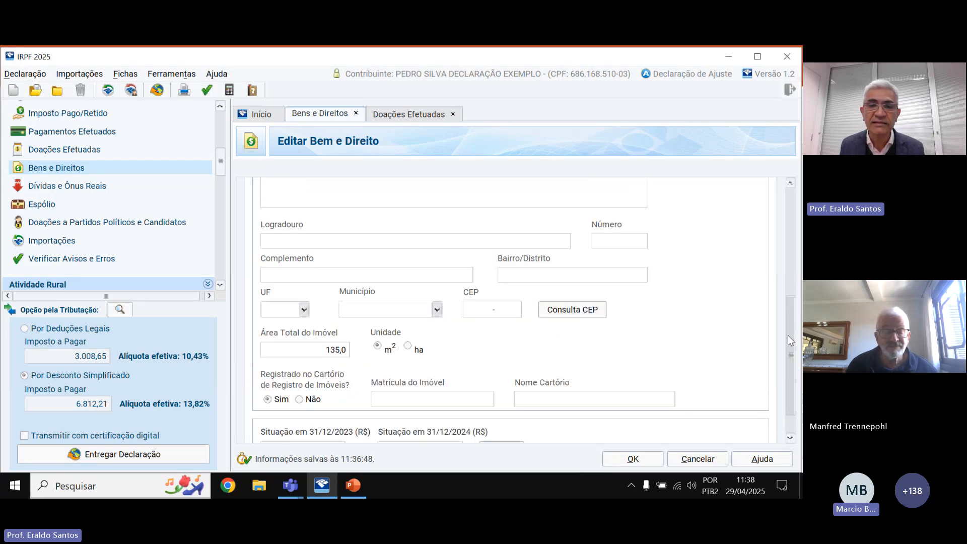
scroll(376, 324, "up", 3)
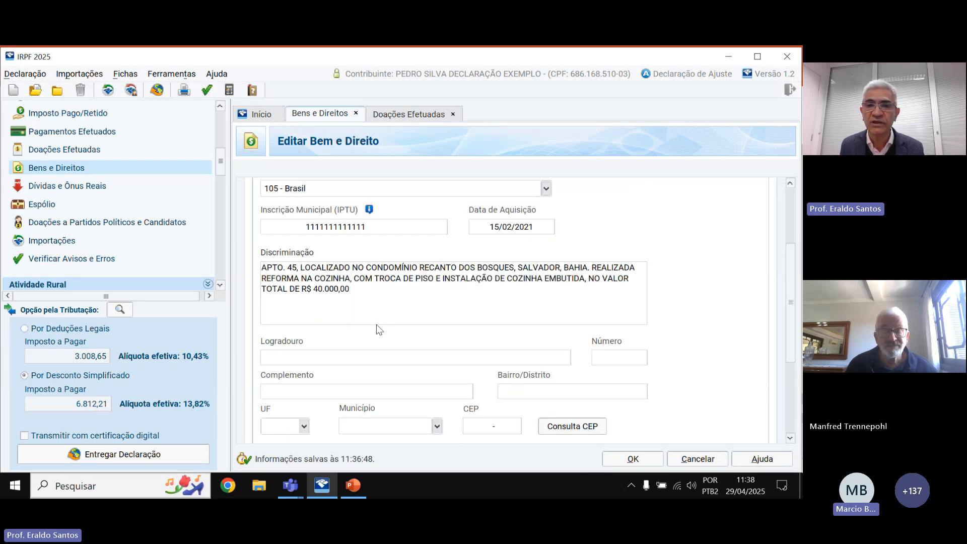
left_click_drag(793, 271, 777, 382)
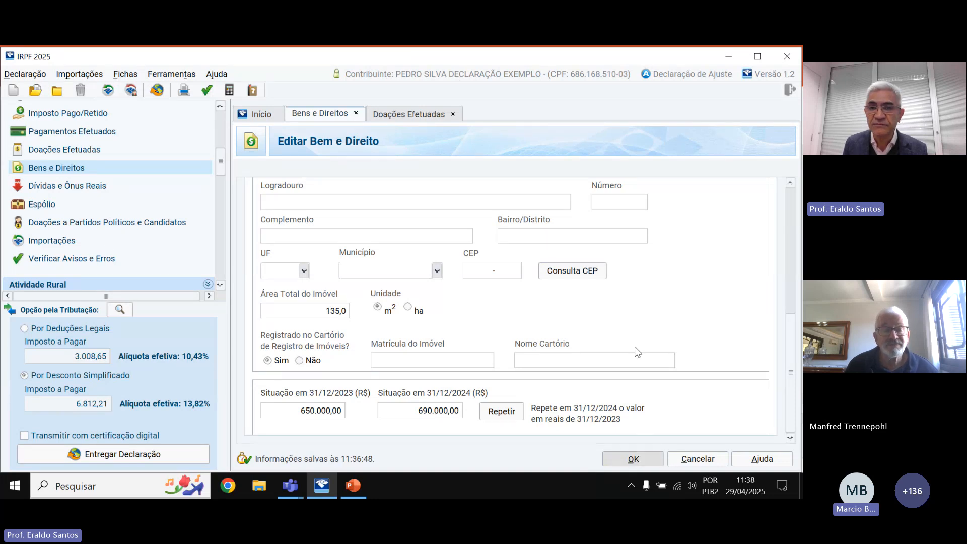
key("Return")
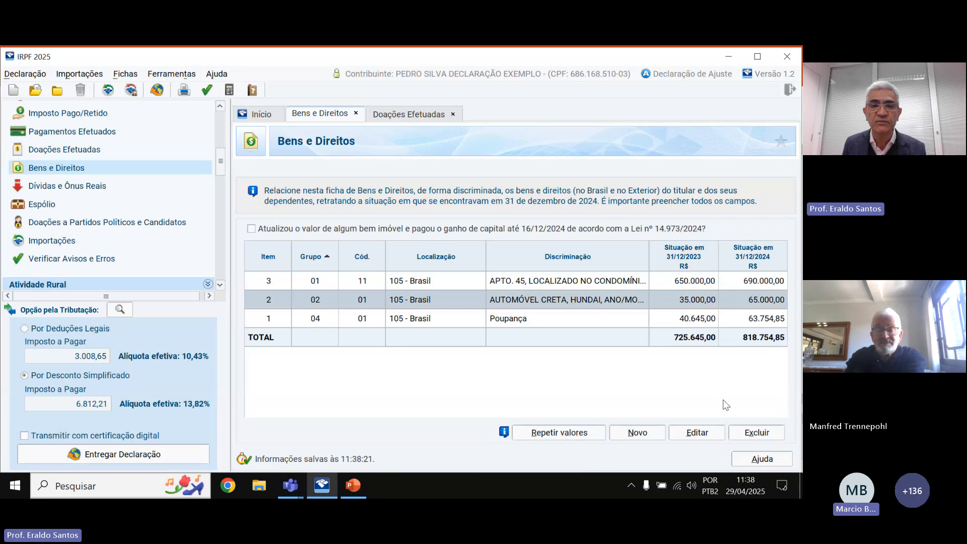
Review the Creta car asset, then open the empty Dívidas e Ônus Reais sheet with 0,00 totals.
left_click(697, 432)
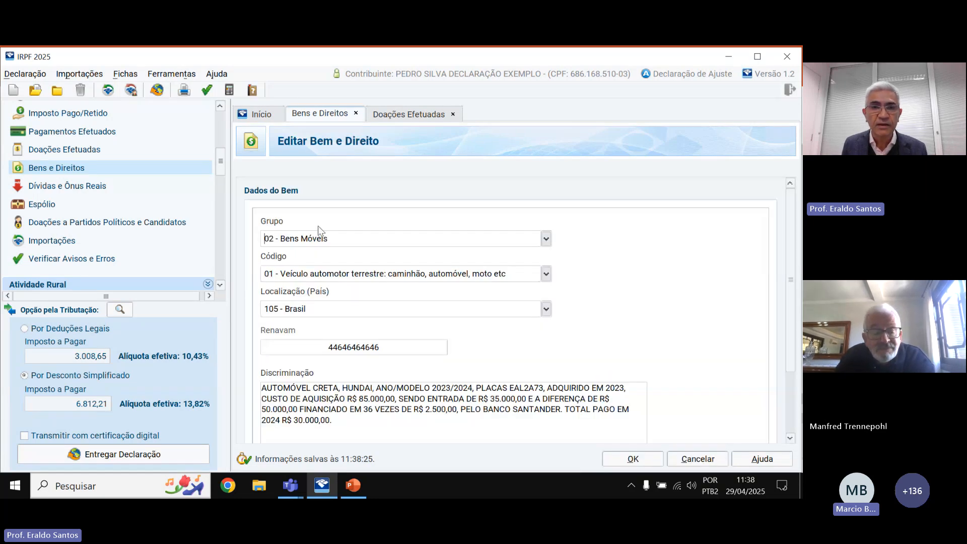
left_click_drag(790, 252, 790, 328)
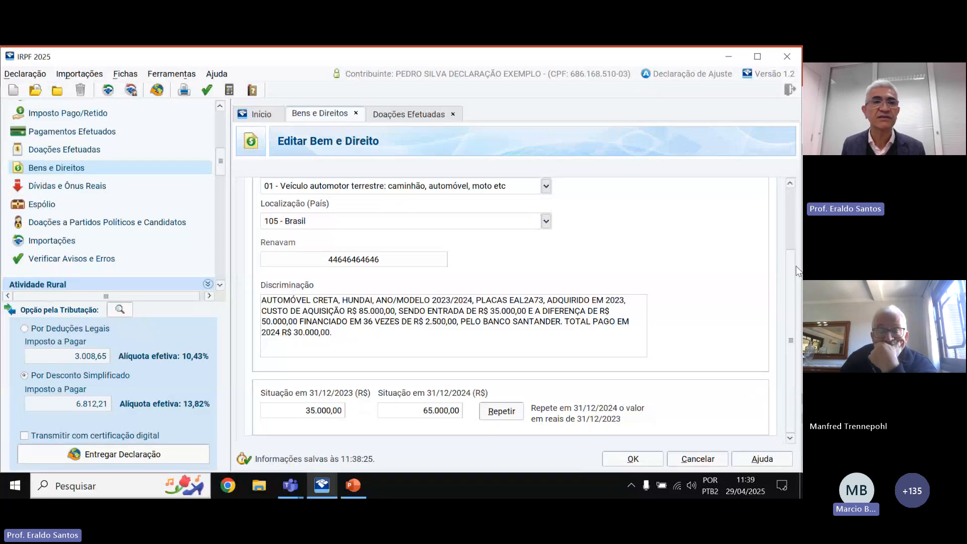
left_click(85, 190)
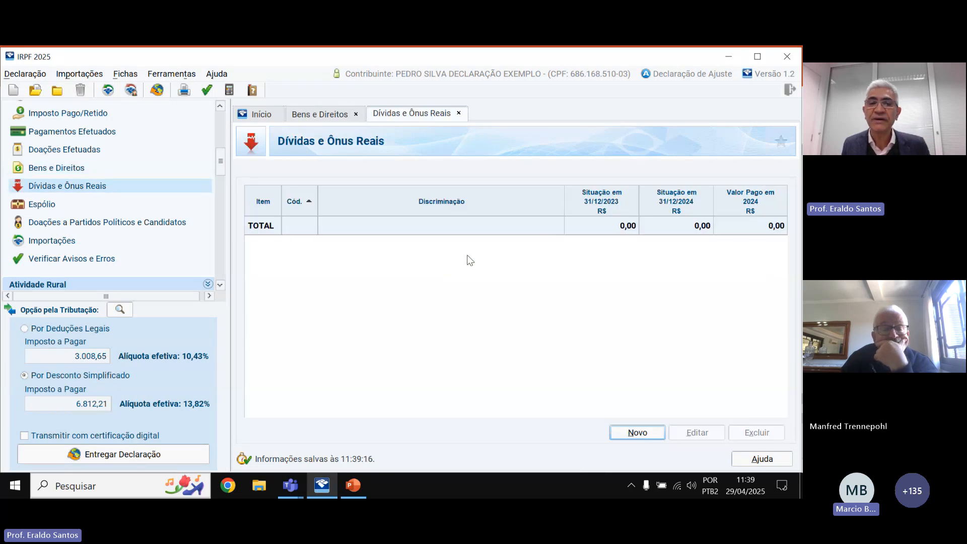
Add a new debt coded 11 - Estabelecimento bancário comercial, leaving the description blank.
left_click(636, 432)
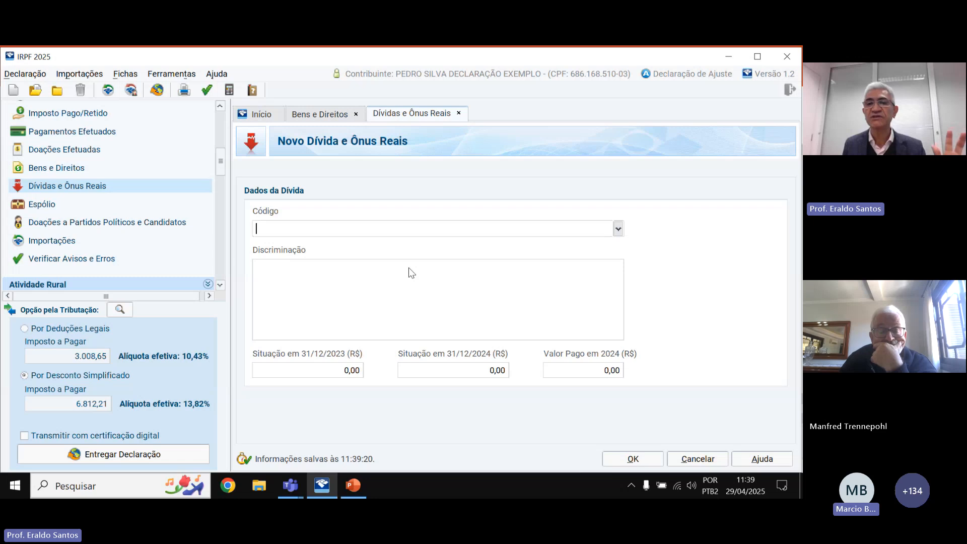
left_click(617, 228)
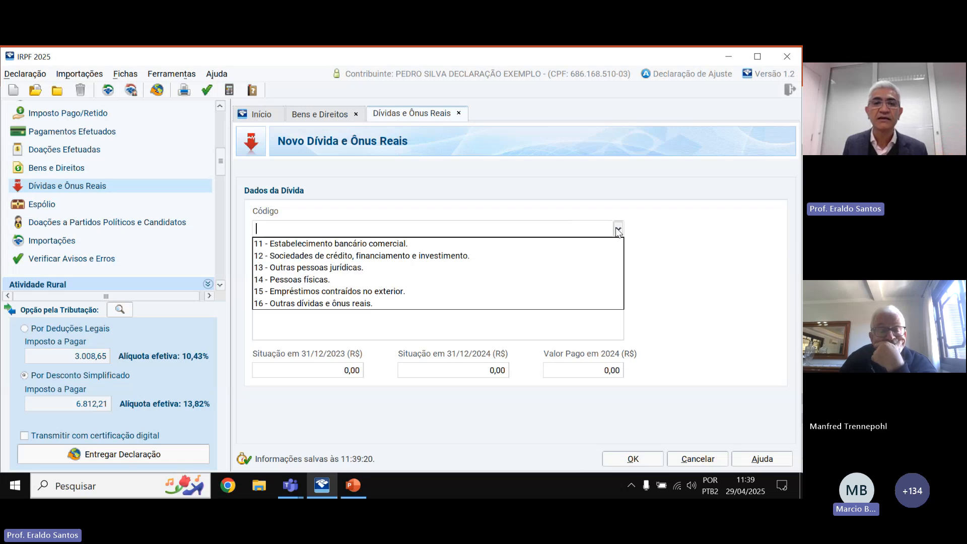
left_click(368, 243)
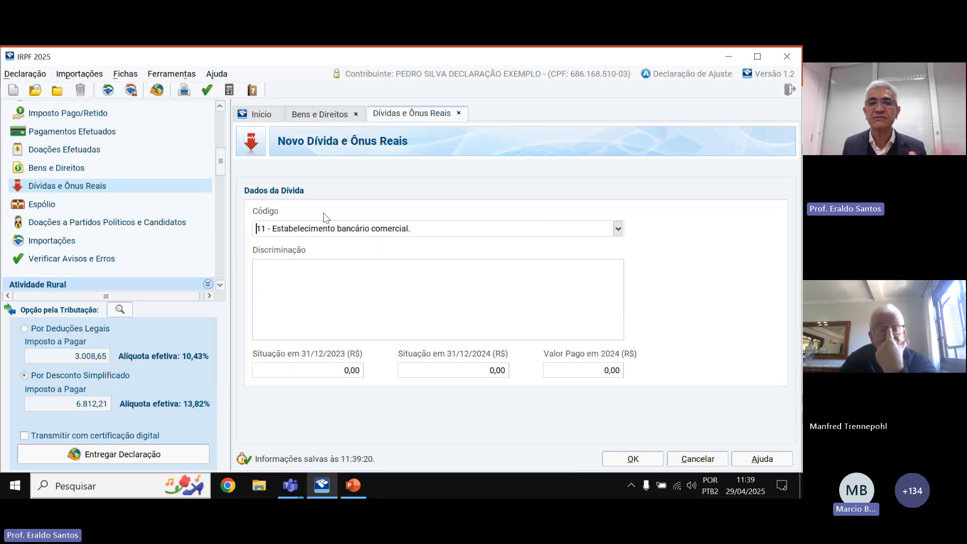
left_click(383, 271)
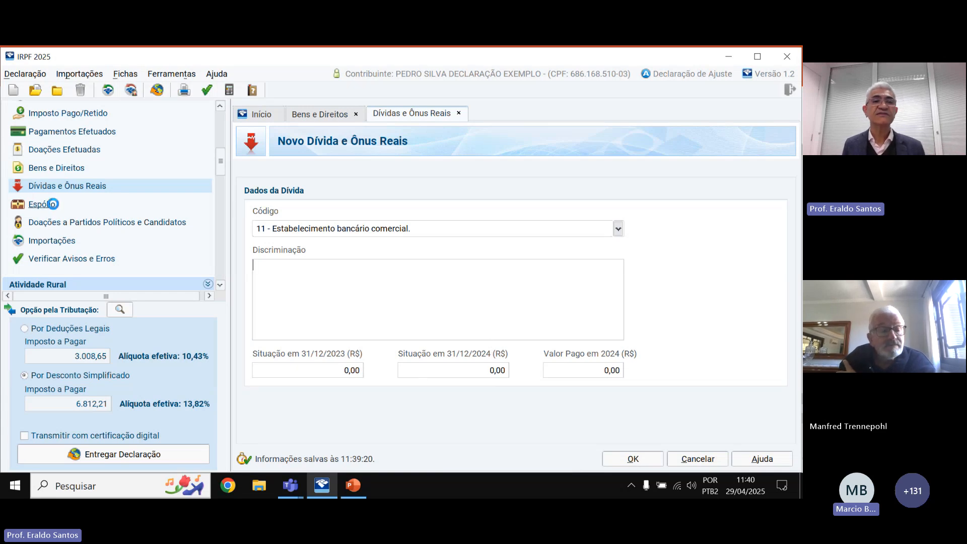
Open the Espólio sheet, whose executor CPF and Nome fields are blank.
left_click(56, 205)
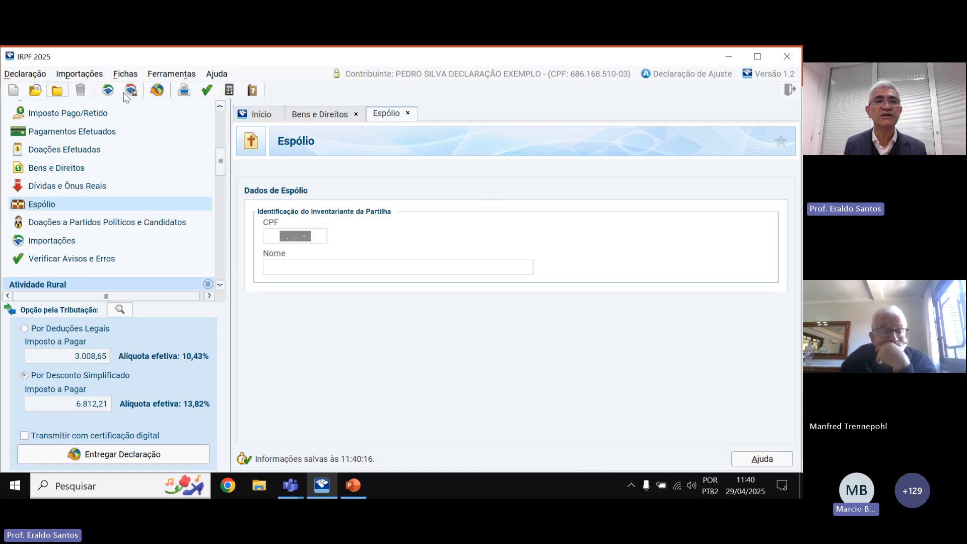
Close the example declaration, show the Nova declaration options, and switch toward the Teams meeting.
left_click(57, 90)
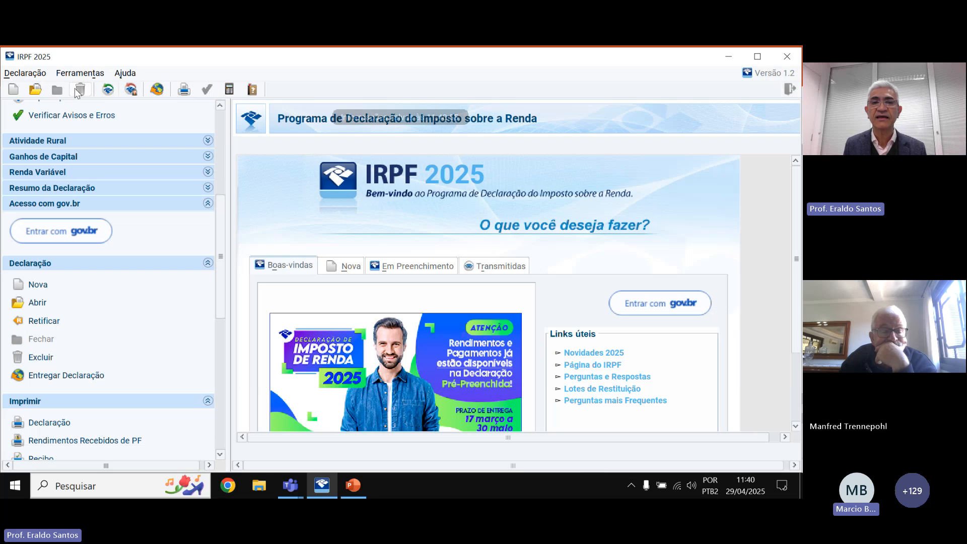
left_click(351, 265)
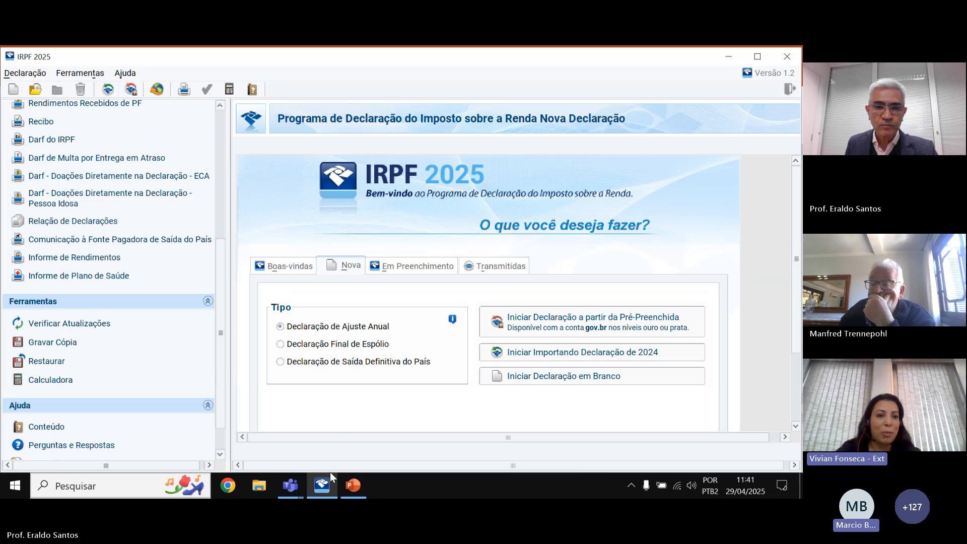
left_click(297, 492)
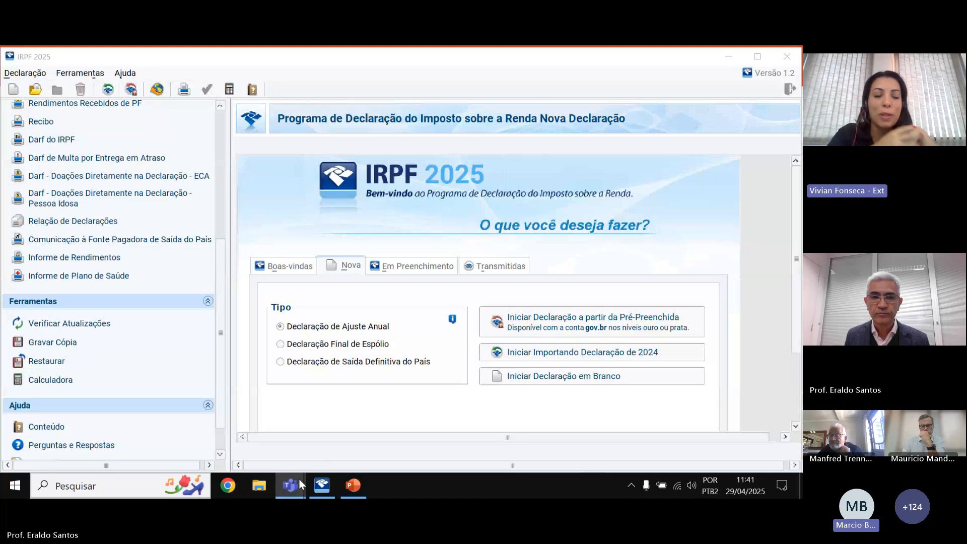
mouse_move(298, 479)
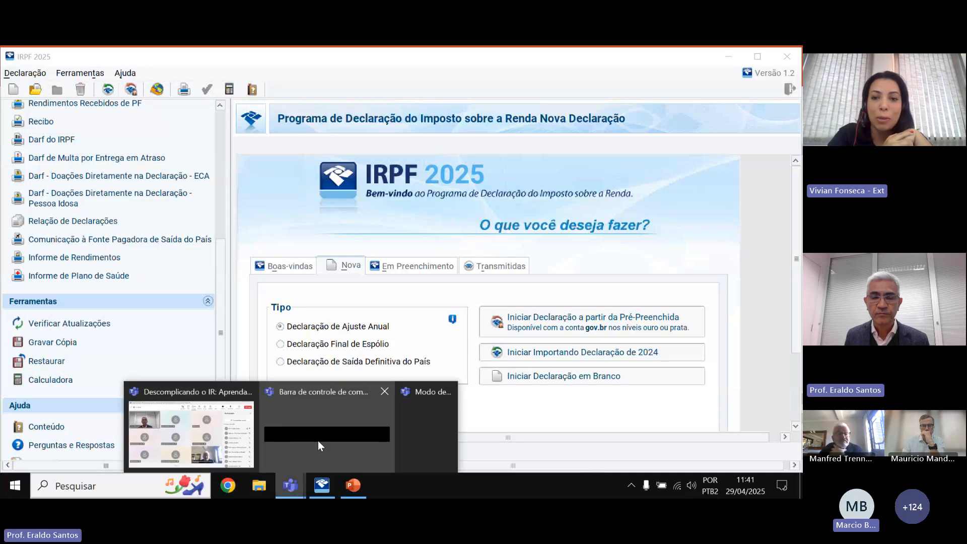
mouse_move(338, 434)
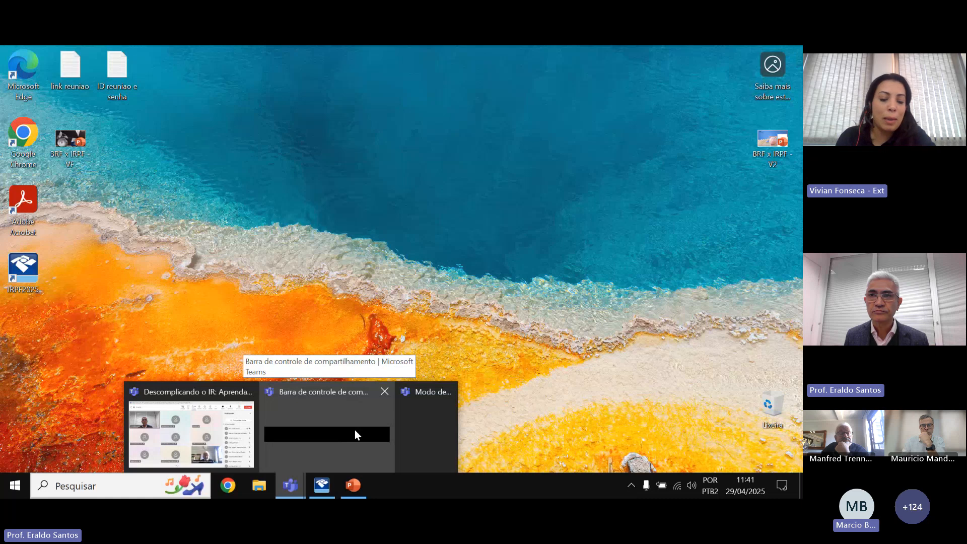
Minimise the tax program and presentation, then bring up the Teams meeting showing 130 participants.
left_click(354, 430)
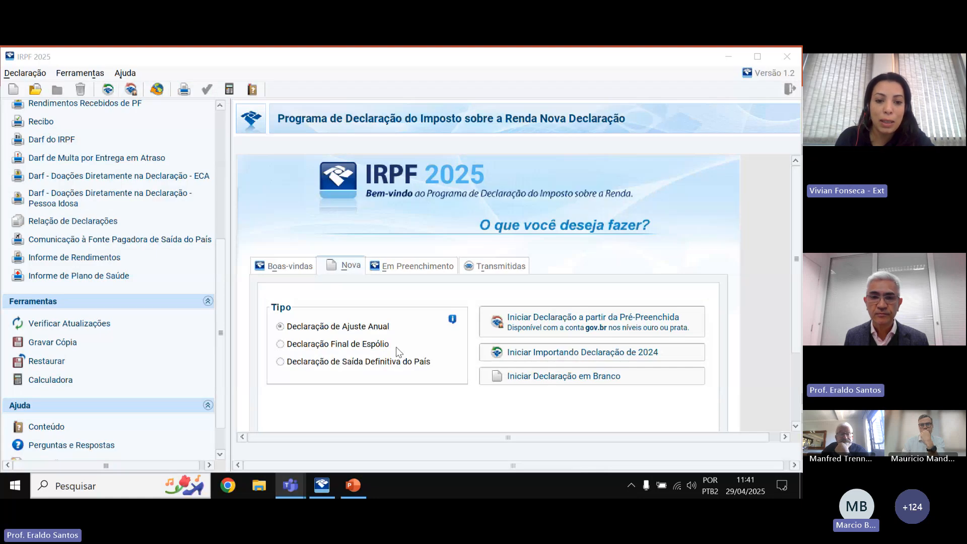
left_click(728, 57)
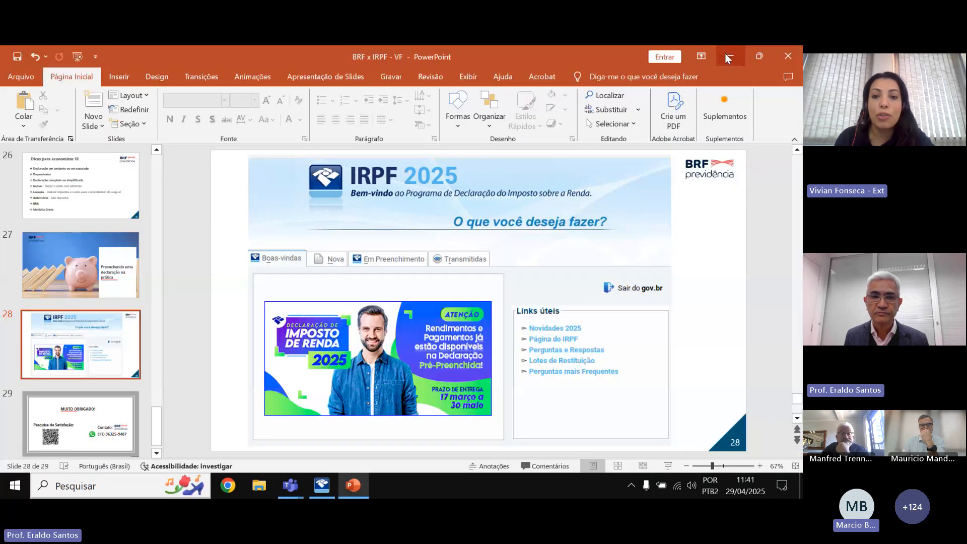
left_click(728, 56)
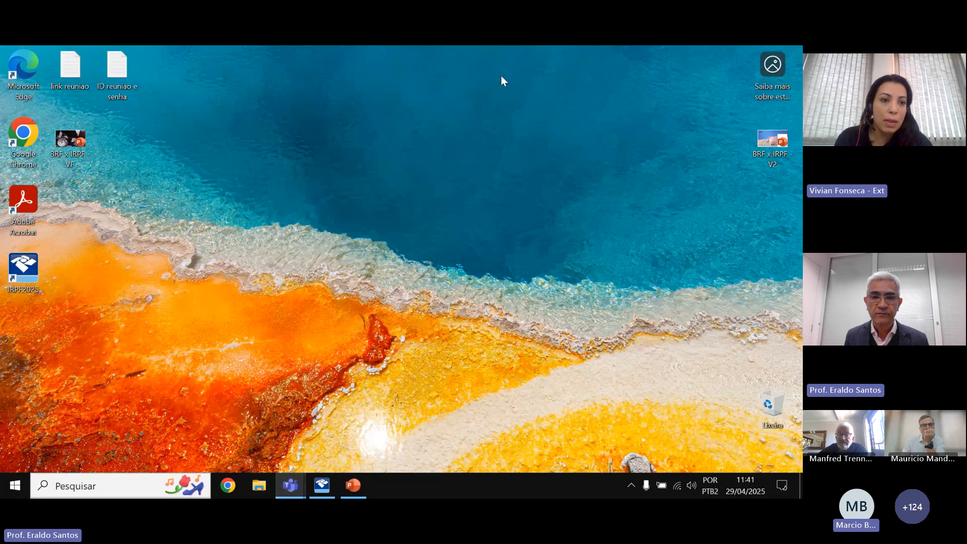
mouse_move(290, 485)
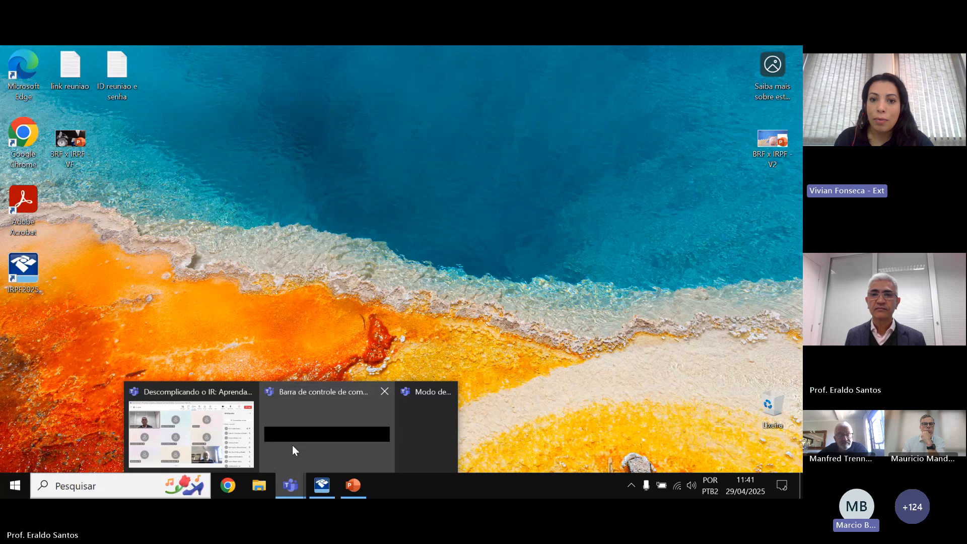
left_click(229, 432)
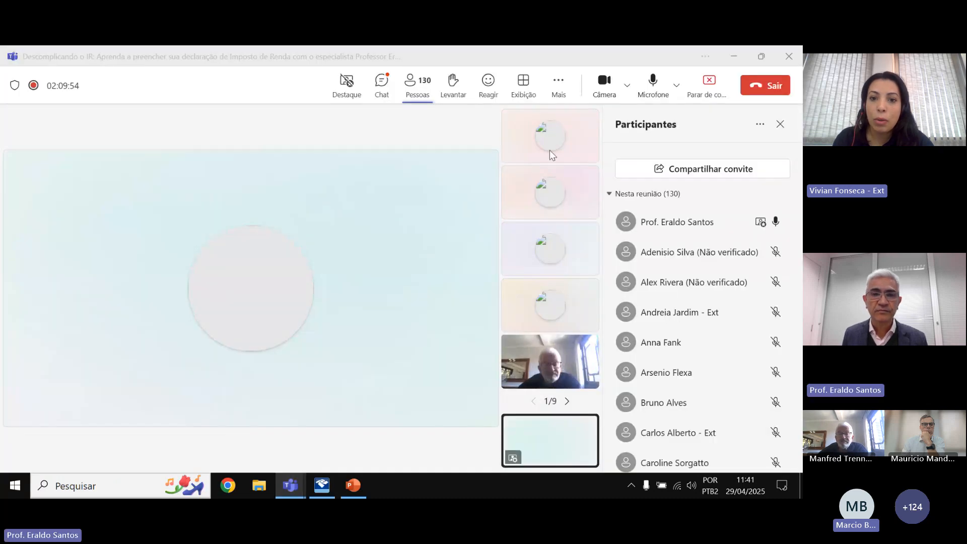